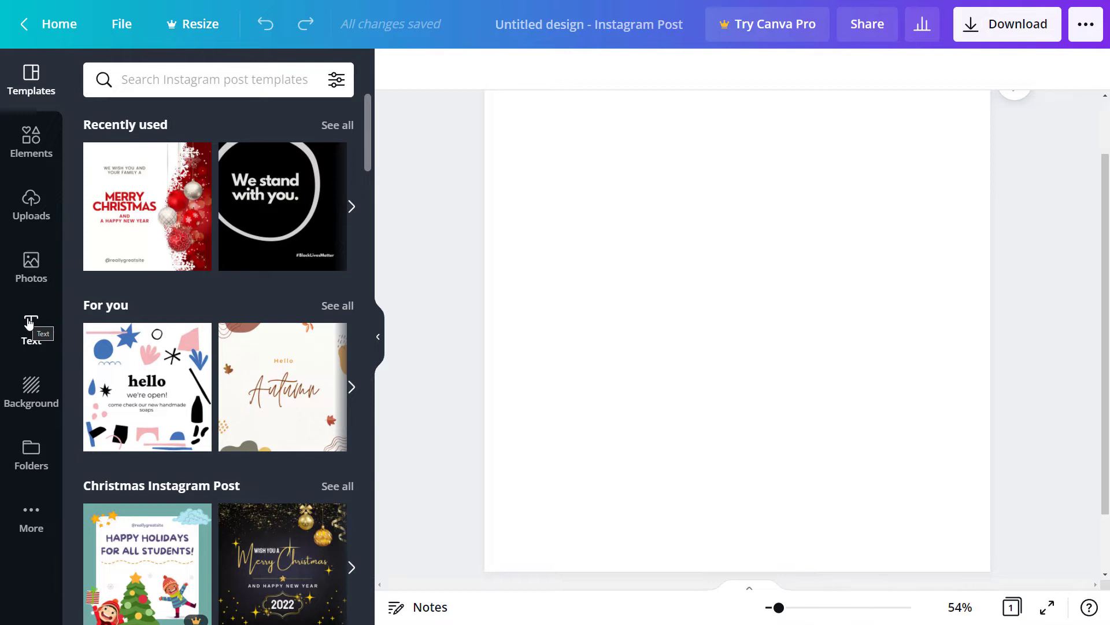
Show the Text panel and scroll through the heading, subheading, body and font-combination styles
left_click(29, 322)
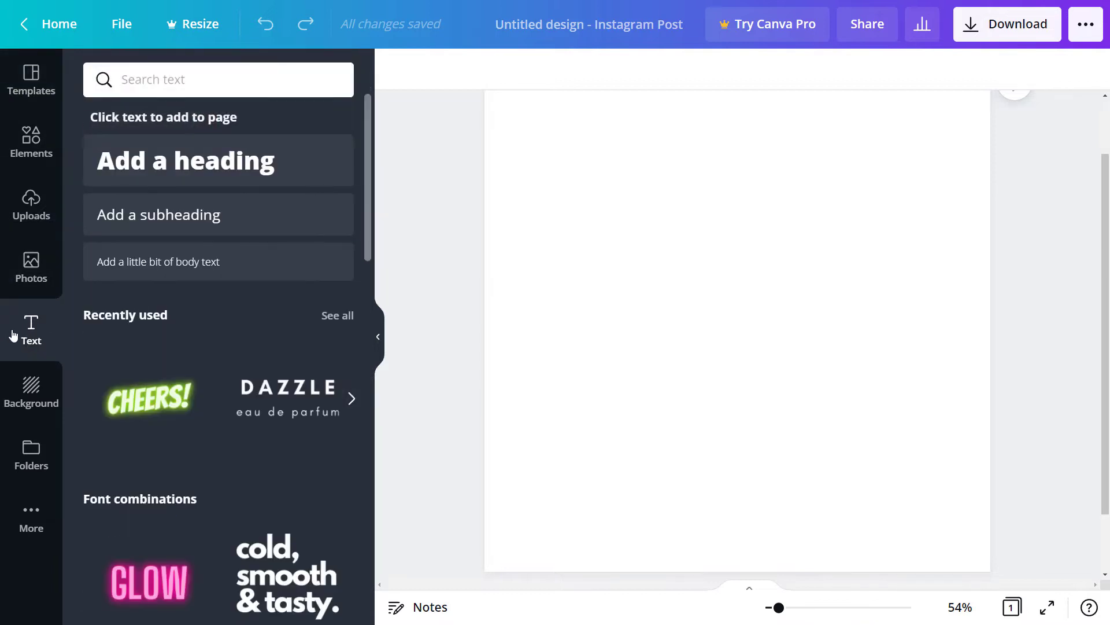
left_click_drag(366, 163, 359, 525)
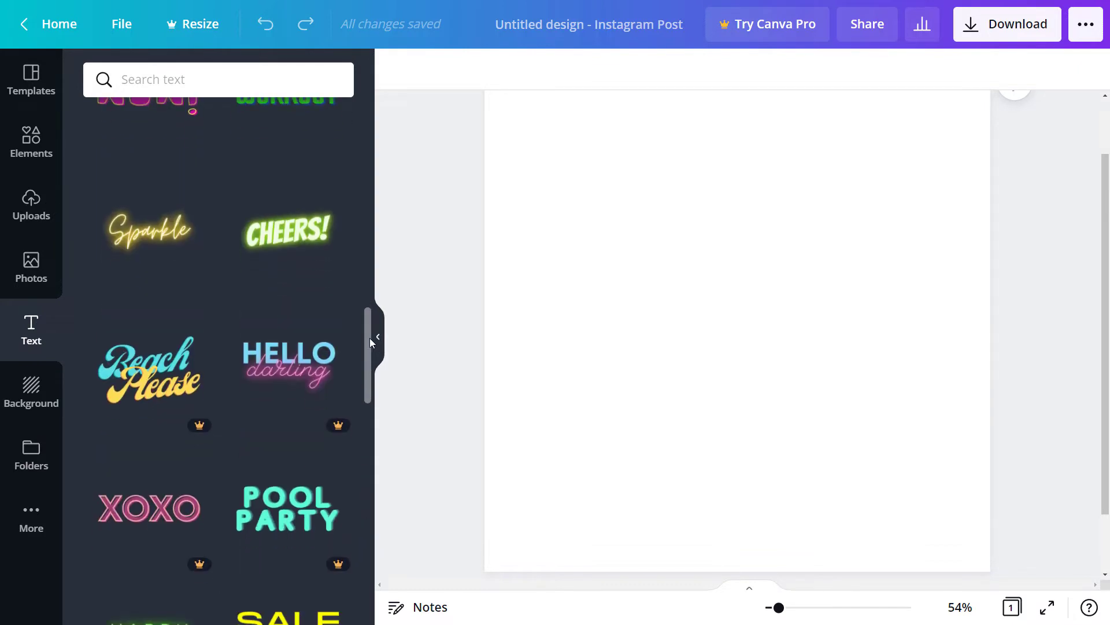
left_click_drag(369, 337, 382, 131)
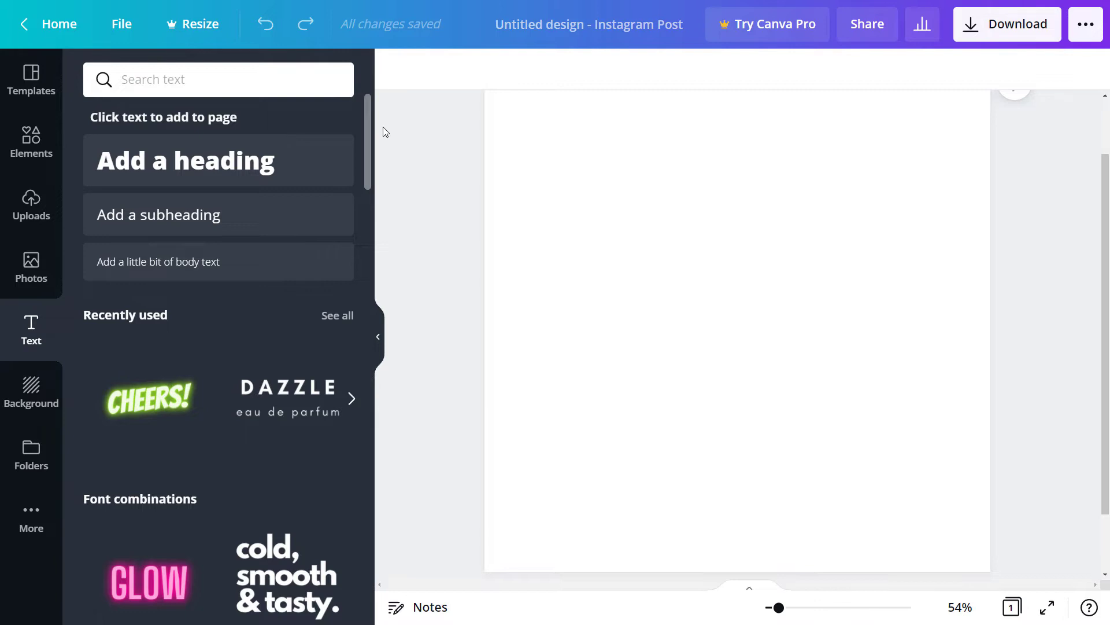
Add a 'WE ARE HERE' heading with a 'Yes, we are here.' subheading beneath it
left_click(151, 168)
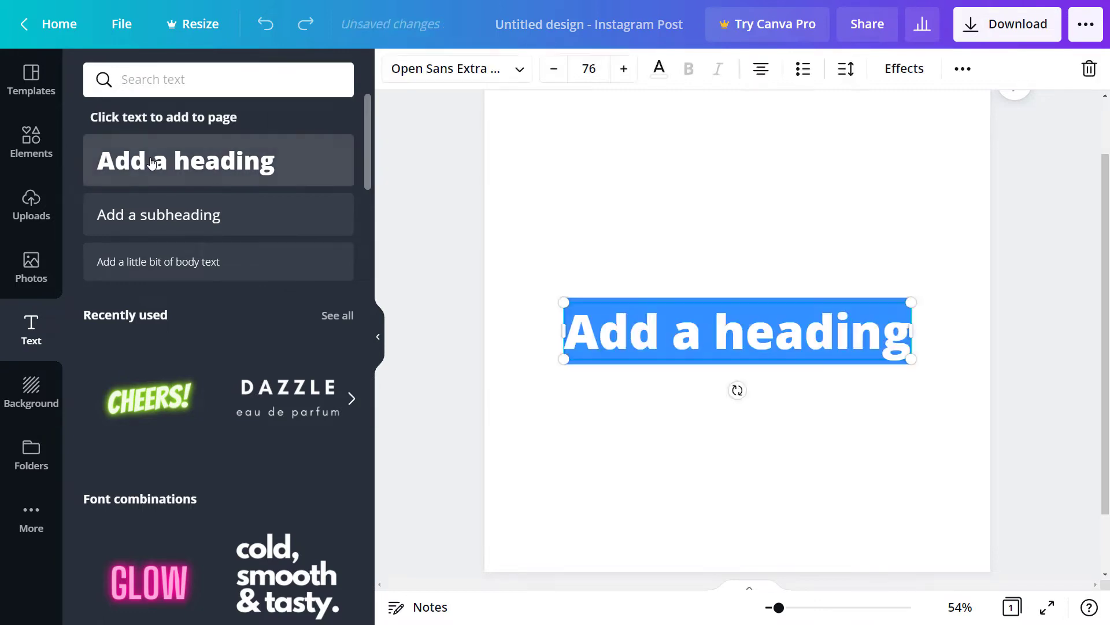
left_click(804, 329)
key("ctrl+a")
type("WE ARE HERE")
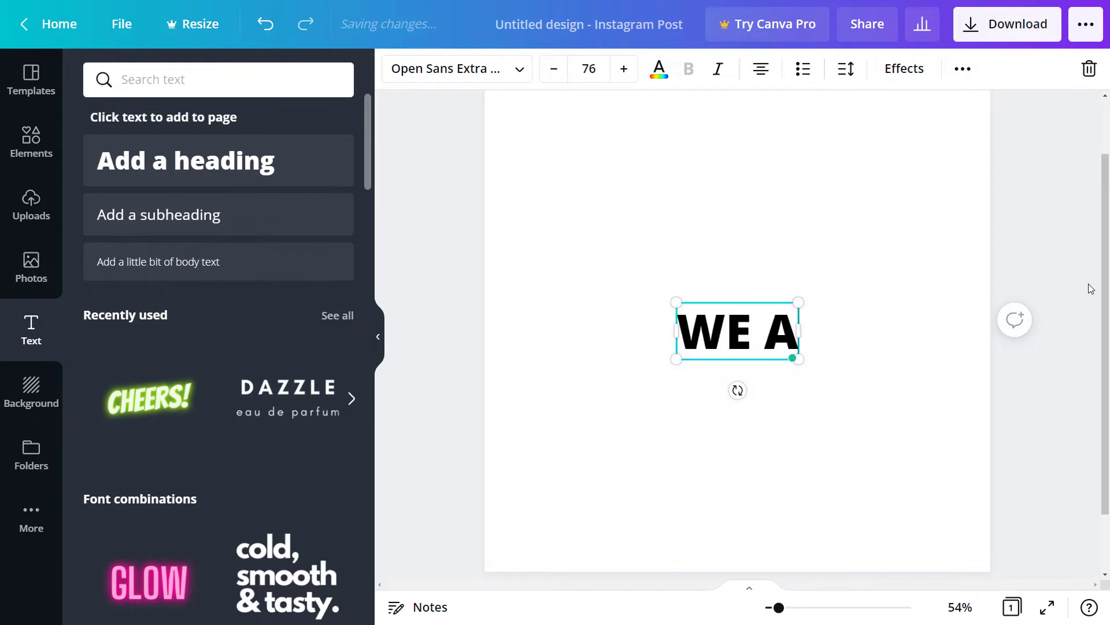
left_click(277, 218)
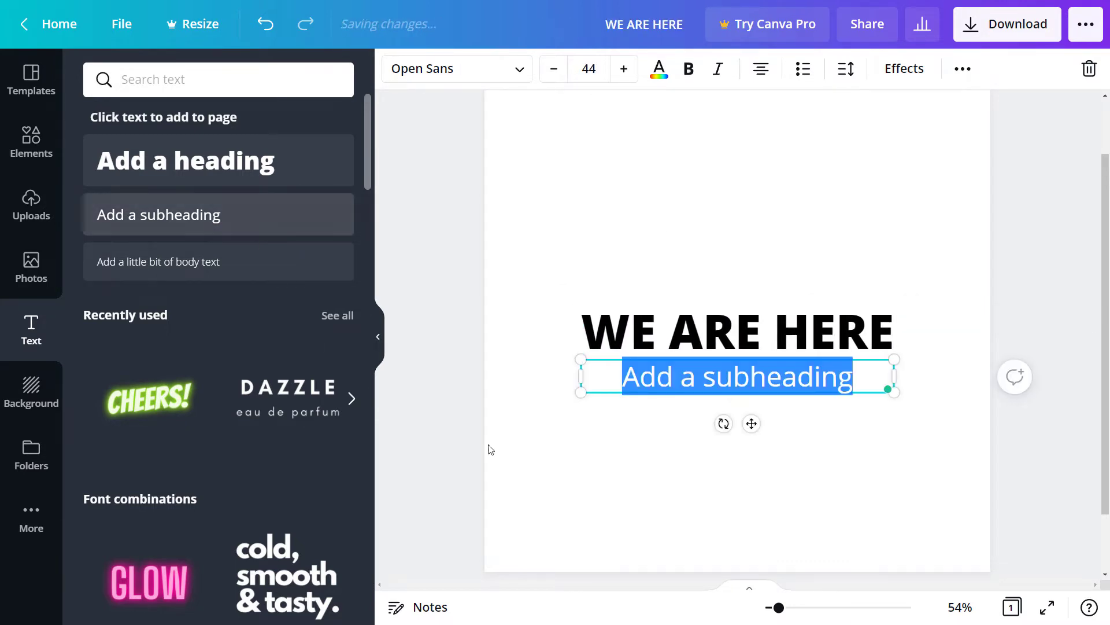
type("Y")
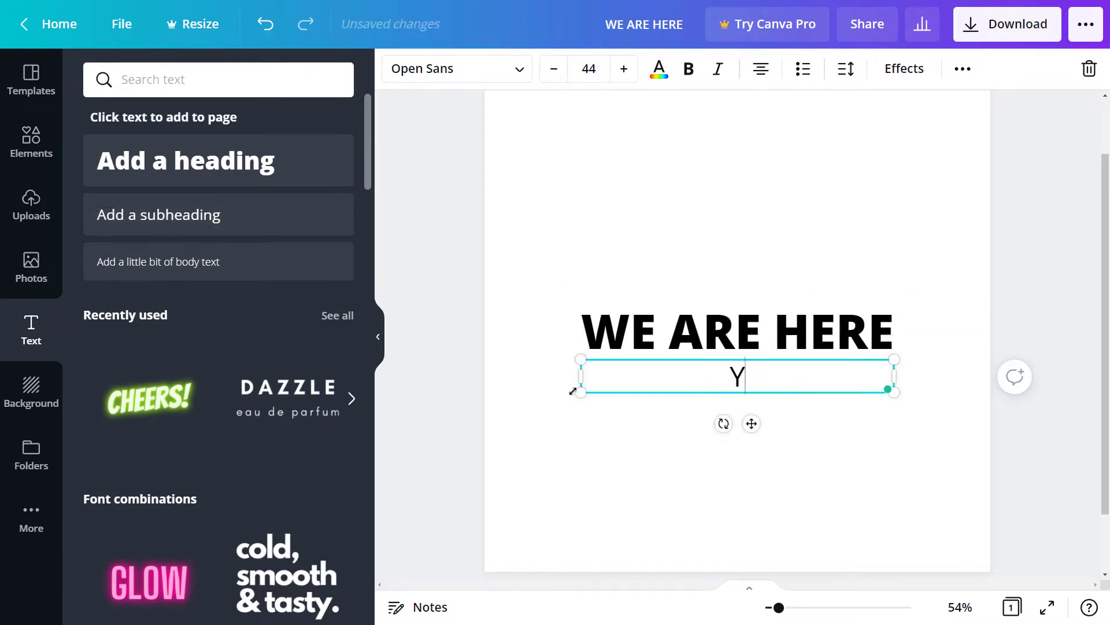
type("es, we are here.")
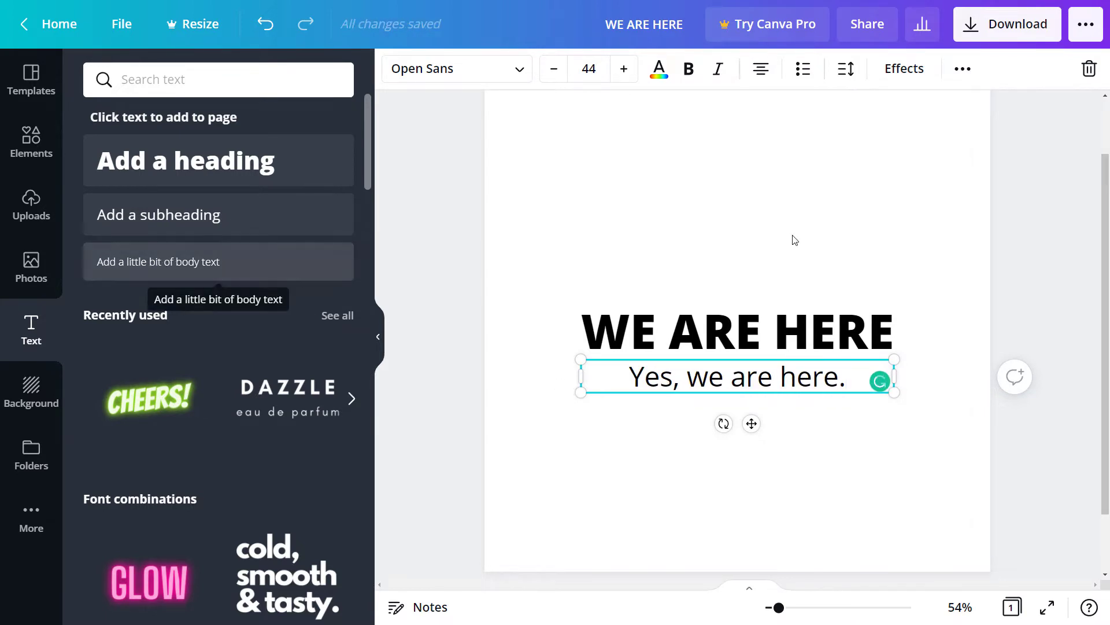
left_click(968, 278)
Move the heading and subheading together slightly up the page
left_click_drag(1044, 263, 736, 424)
left_click_drag(737, 373, 737, 343)
left_click(915, 234)
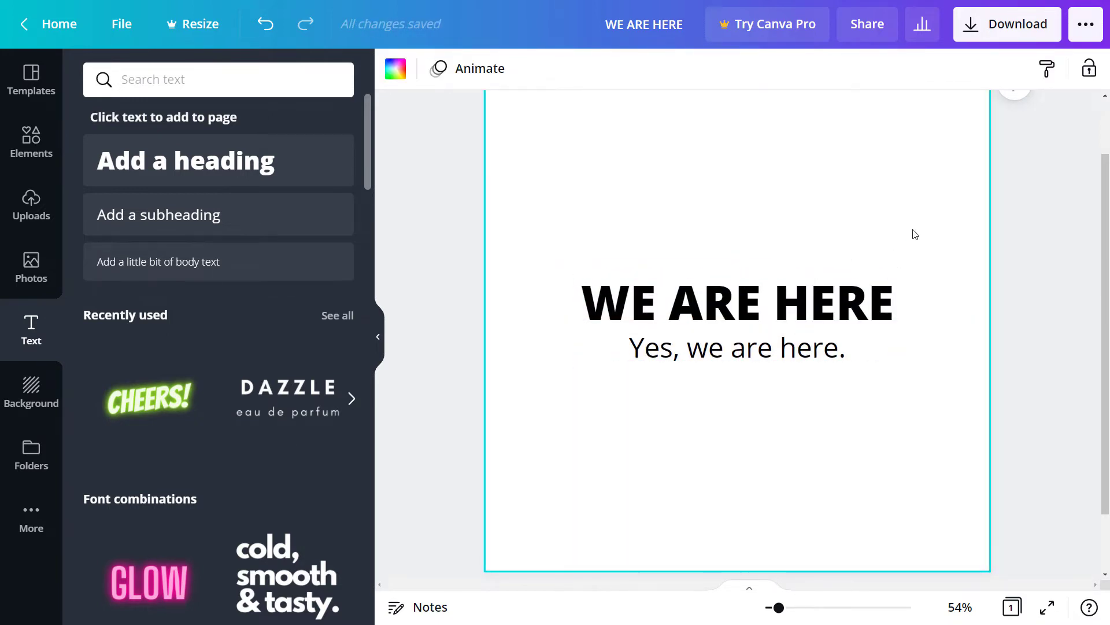
left_click(872, 296)
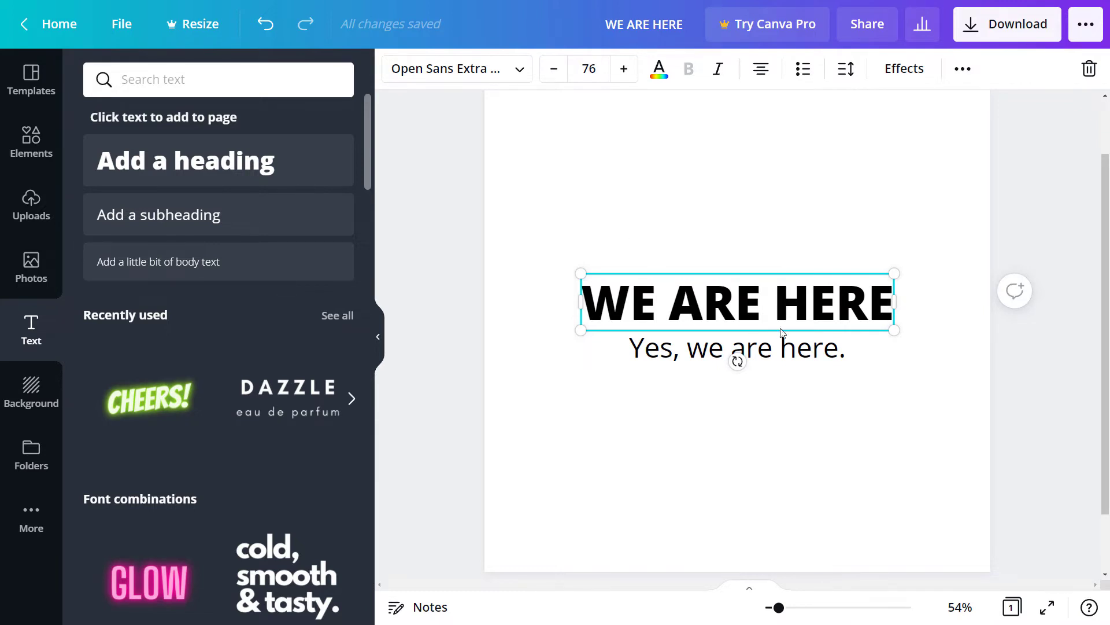
Extend the subtitle to end '…keep going to get to where we want to go.'
left_click(831, 357)
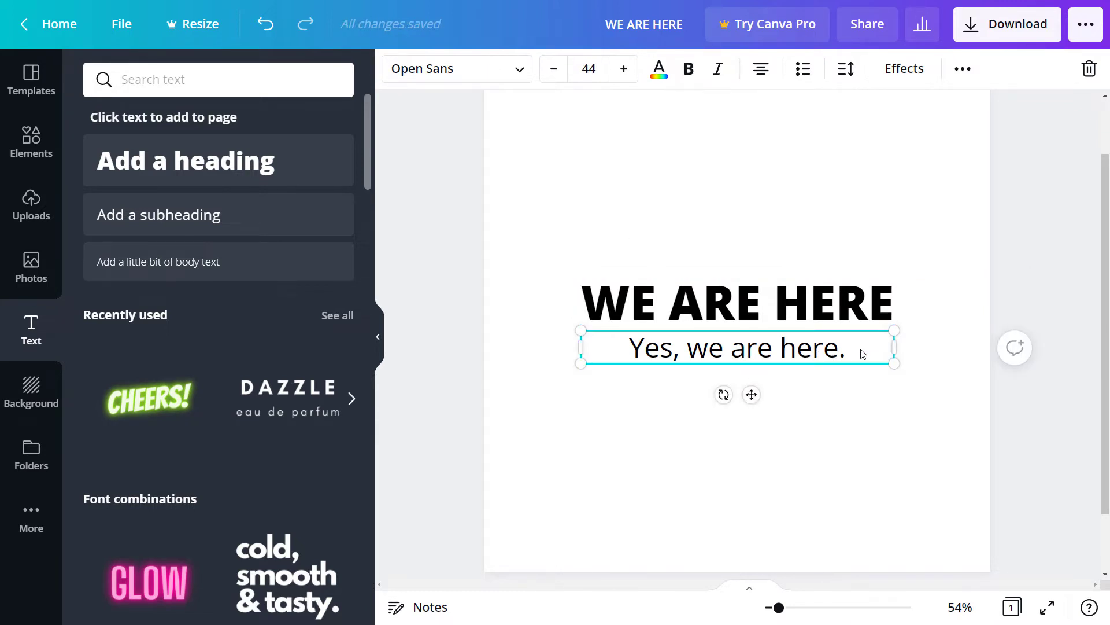
double_click(861, 349)
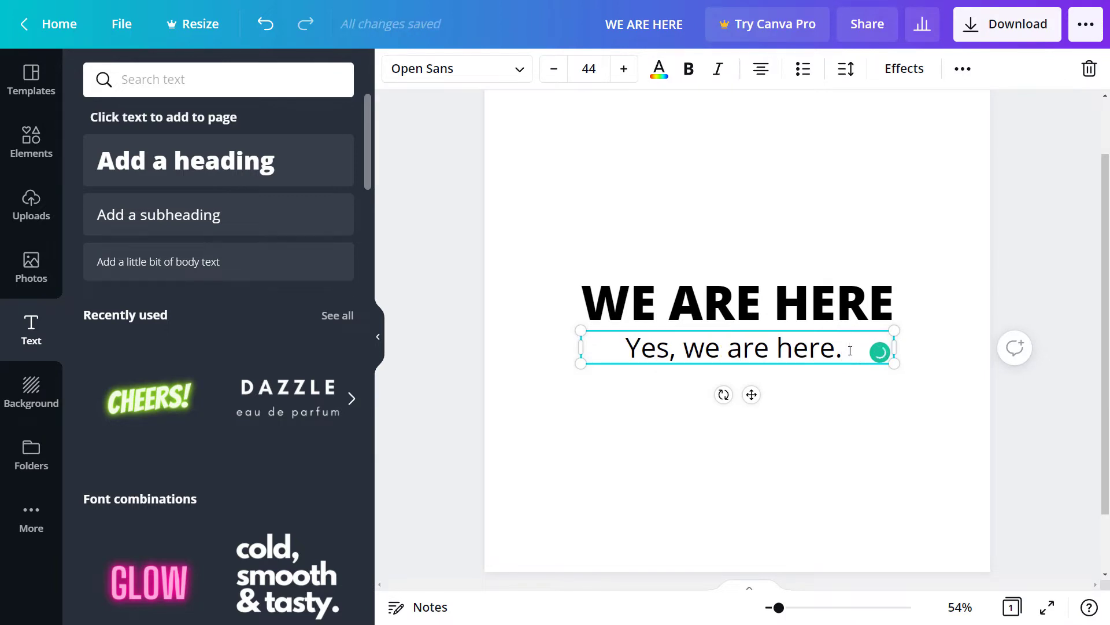
type("we ar")
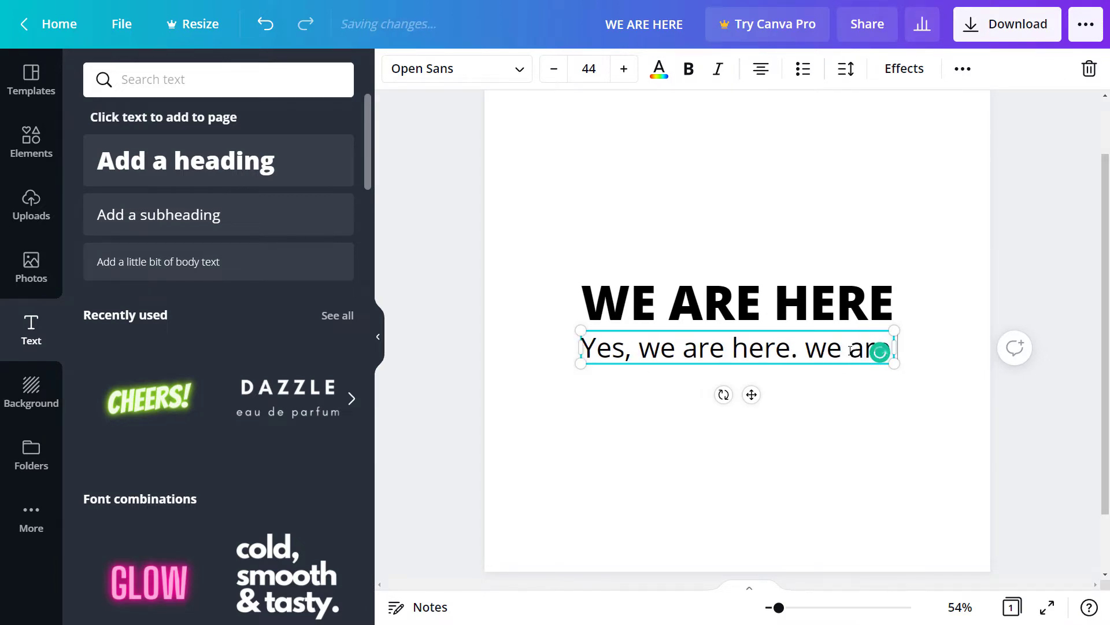
type("e also going to keep")
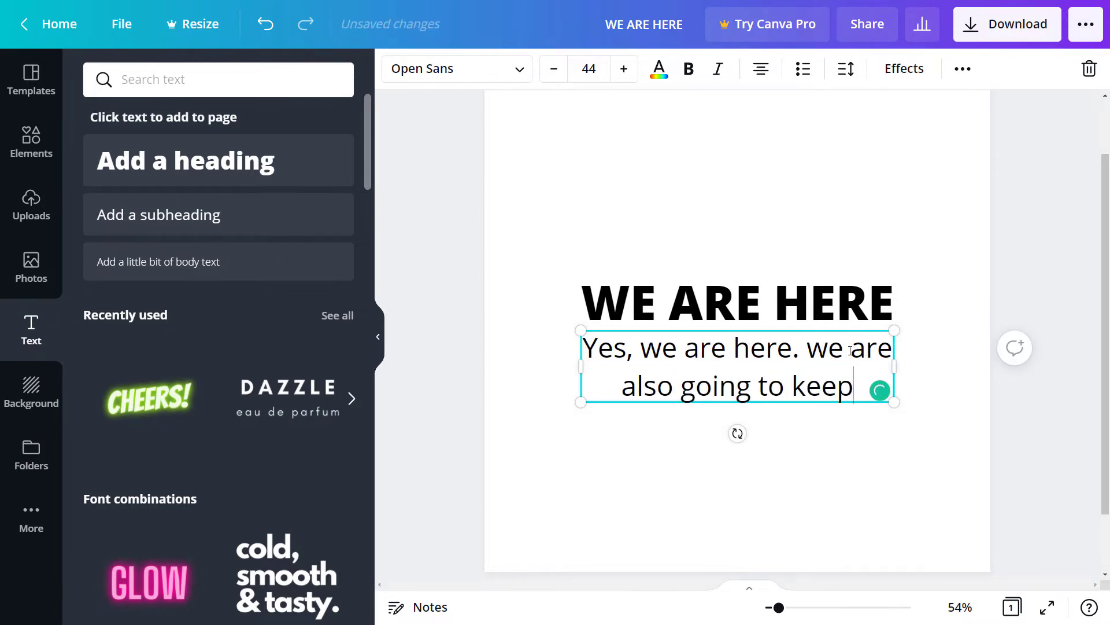
type(" going to get to ")
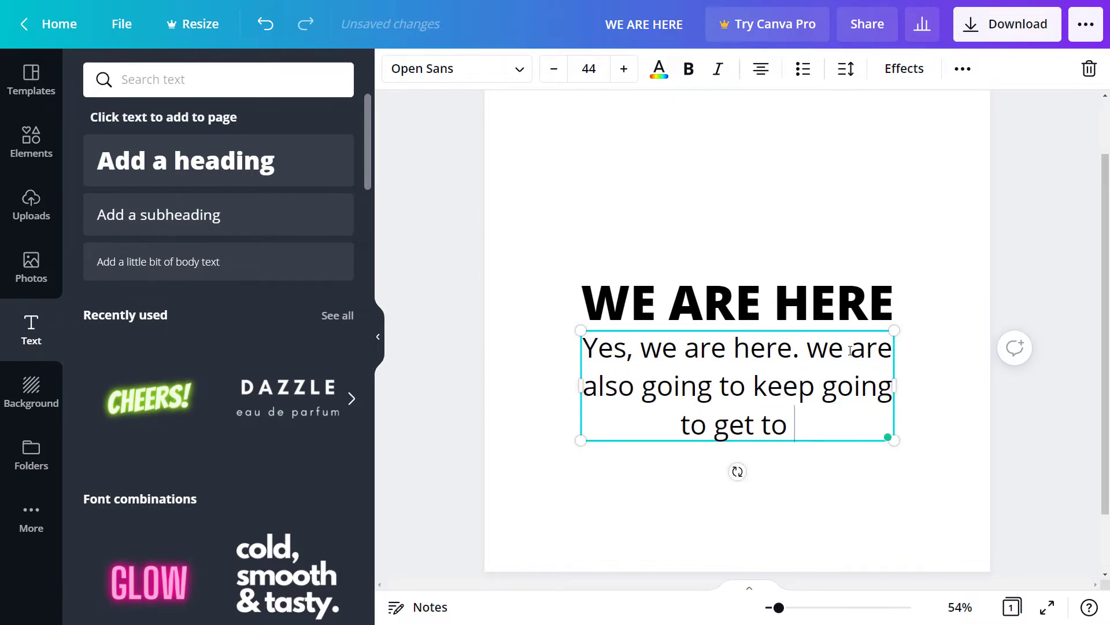
type("where we want to fo.")
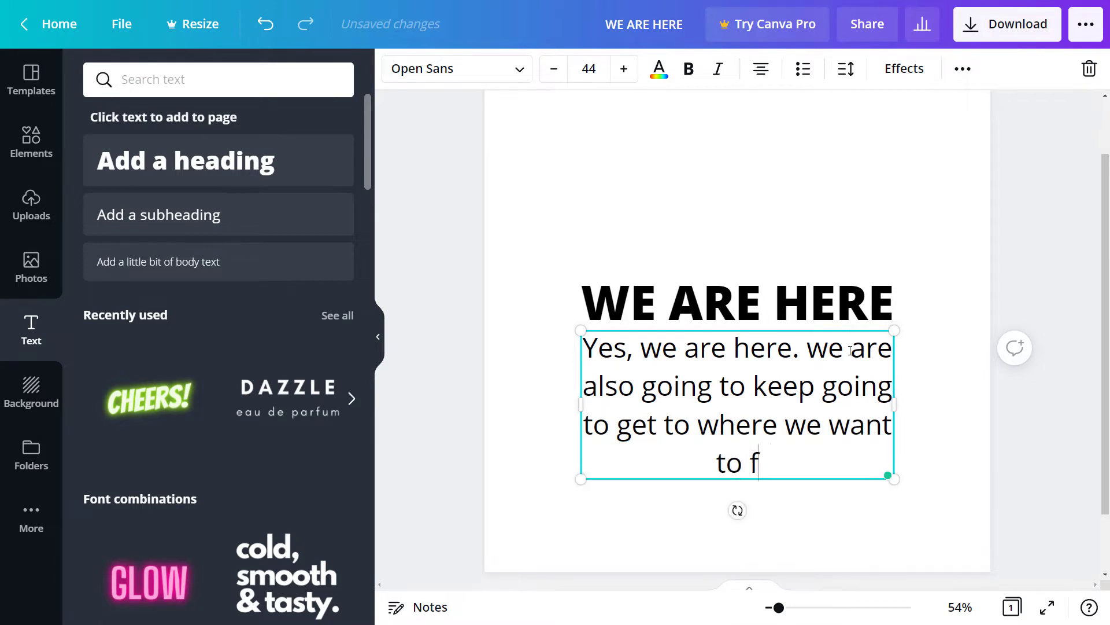
key("BackSpace")
key("BackSpace")
key("BackSpace")
key("BackSpace")
type("go")
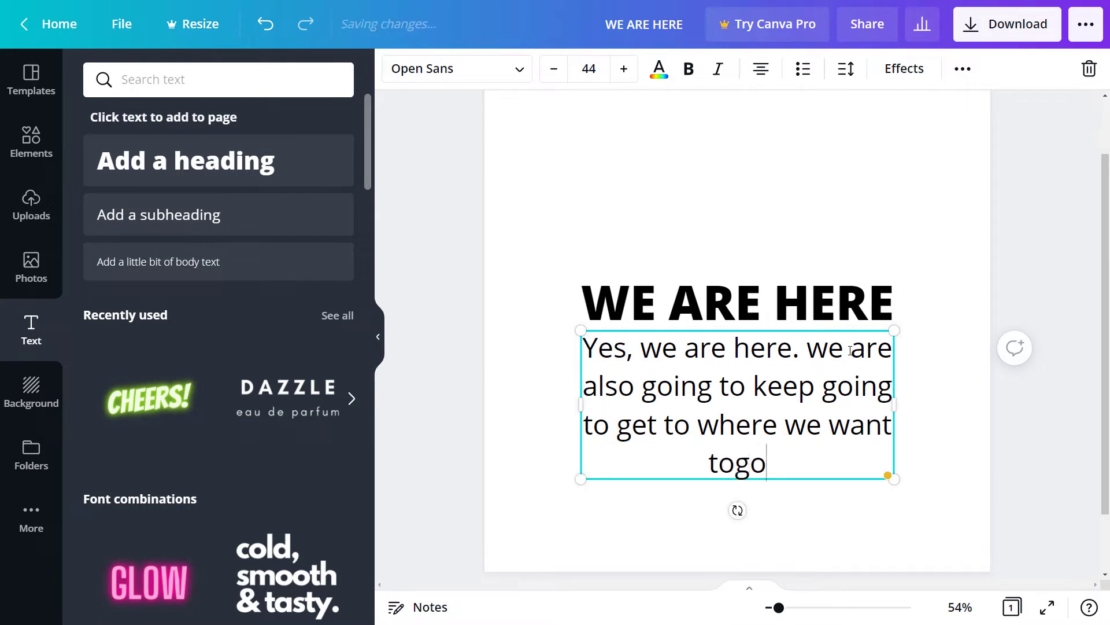
key("BackSpace")
key("BackSpace")
type("go.")
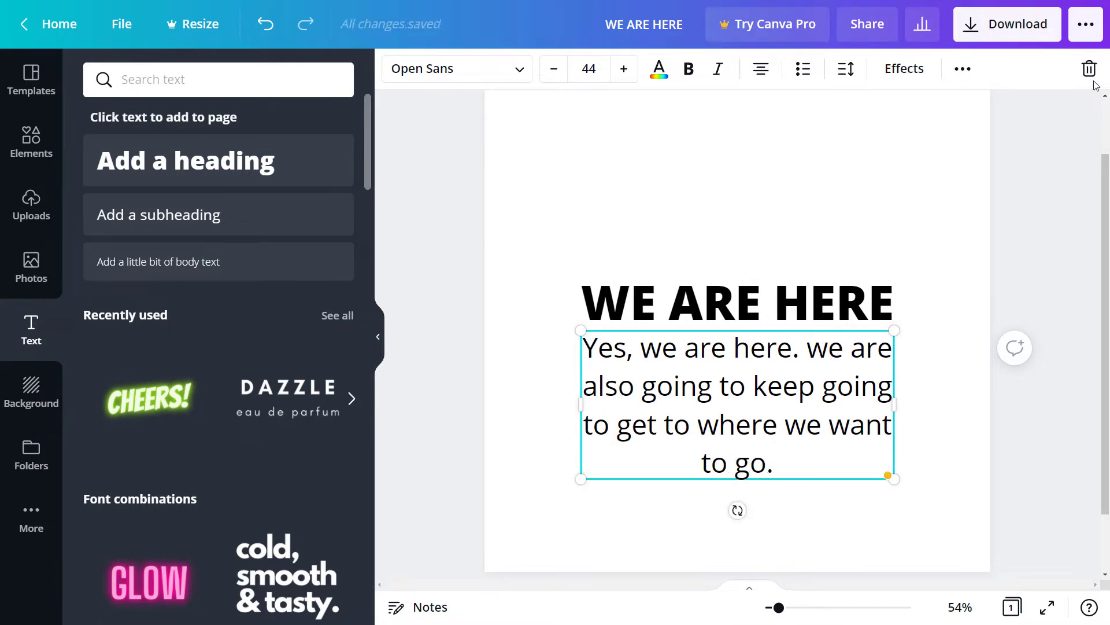
left_click(905, 475)
Shrink the subtitle box to text size 27.4 and centre it under the heading
left_click(889, 473)
left_click_drag(892, 480, 778, 399)
left_click_drag(709, 386, 757, 392)
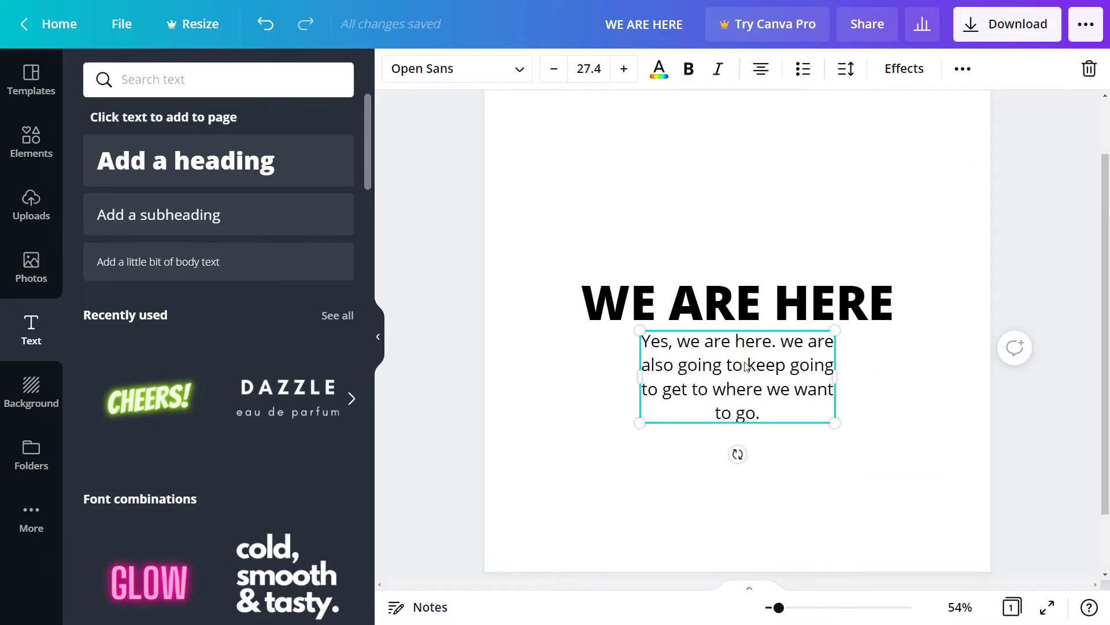
left_click(521, 68)
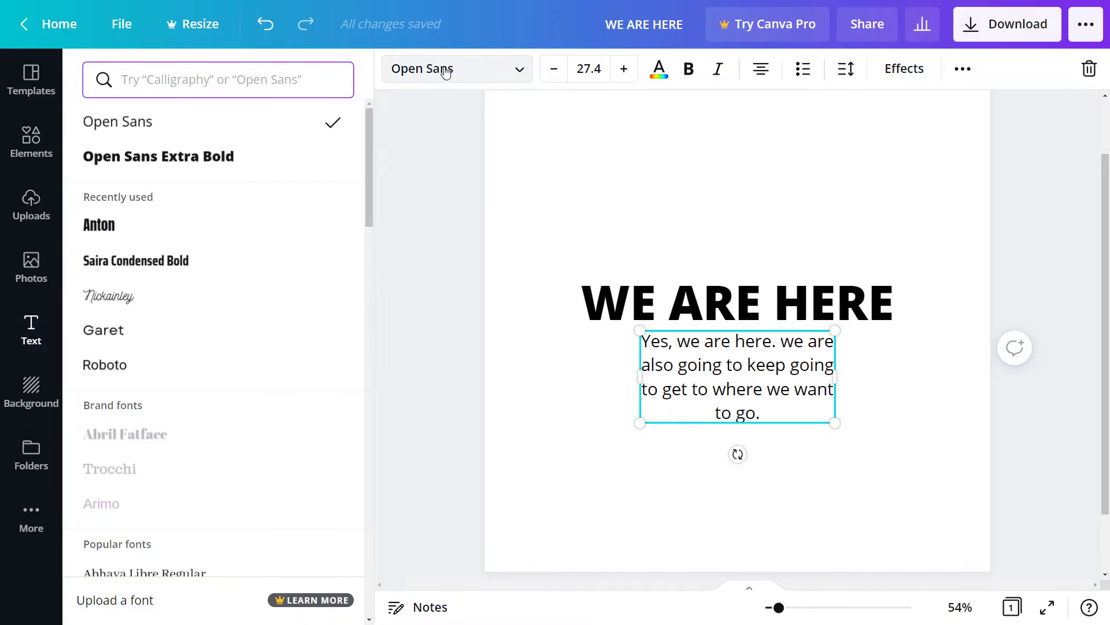
left_click(126, 297)
left_click(765, 386)
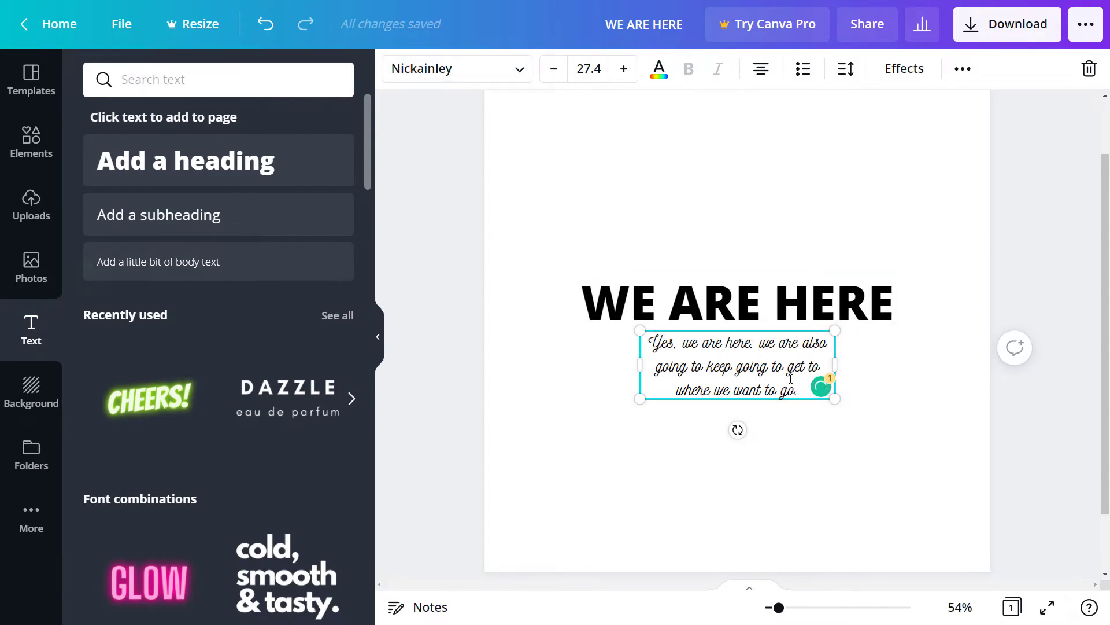
left_click_drag(835, 400, 954, 444)
left_click_drag(640, 443, 538, 509)
left_click_drag(550, 354, 763, 359)
left_click(574, 384)
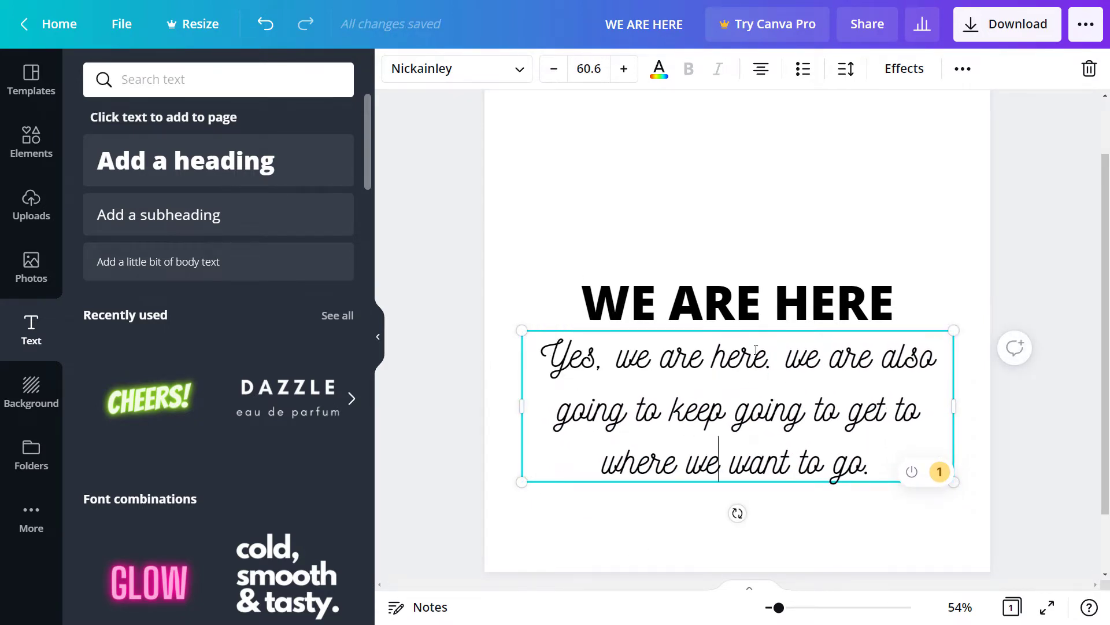
left_click(949, 270)
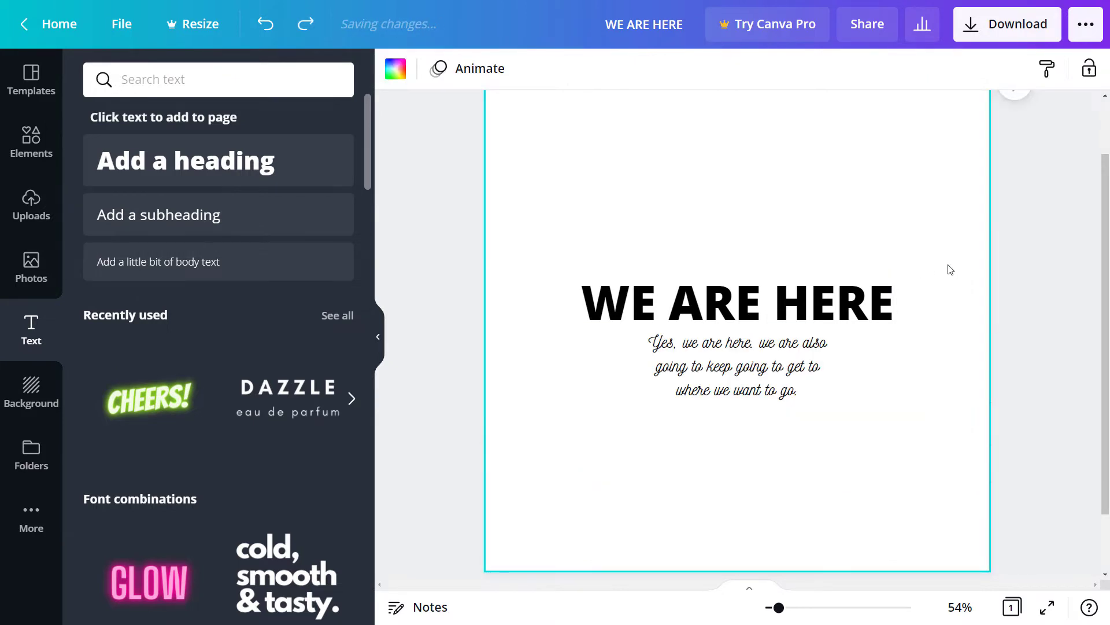
key("ctrl+z")
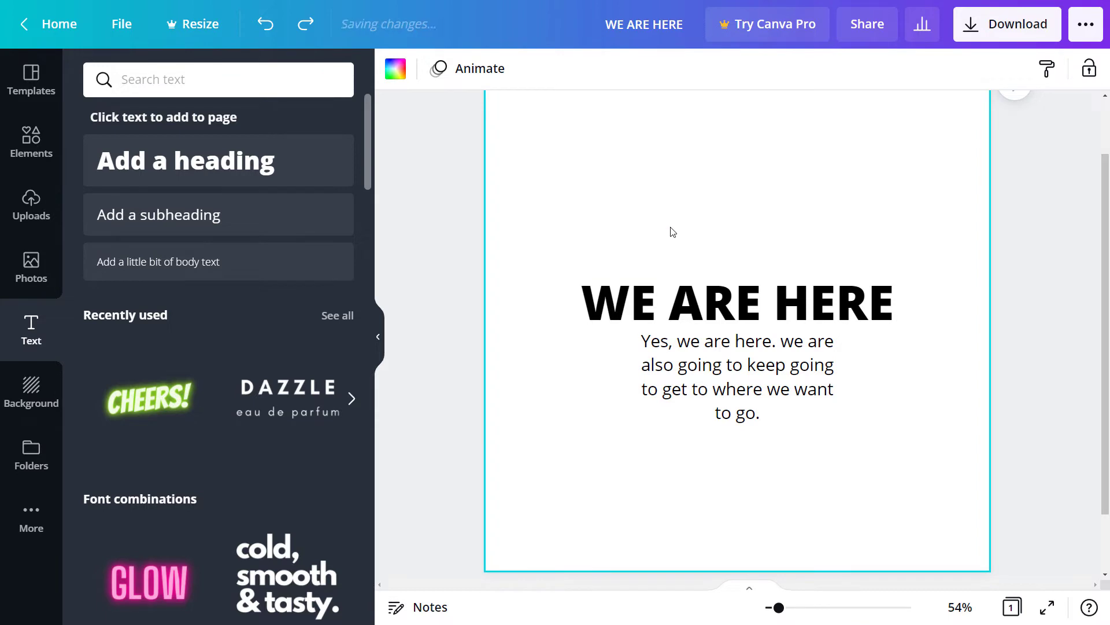
Resize and rewrap the subtitle box and move it onto the page's centre line
left_click(473, 253)
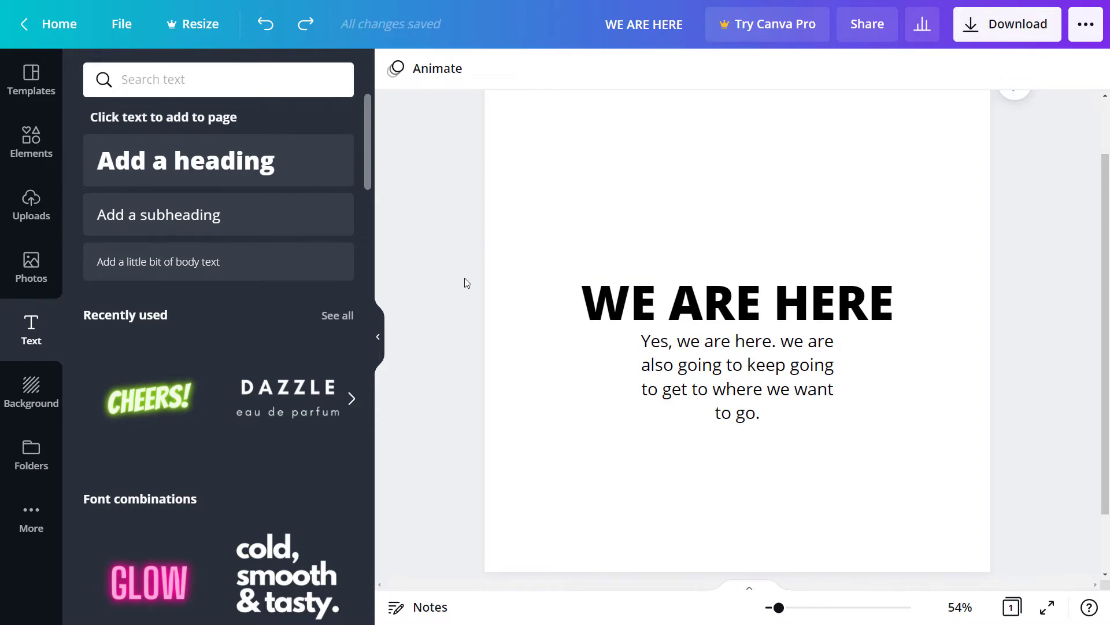
left_click(702, 391)
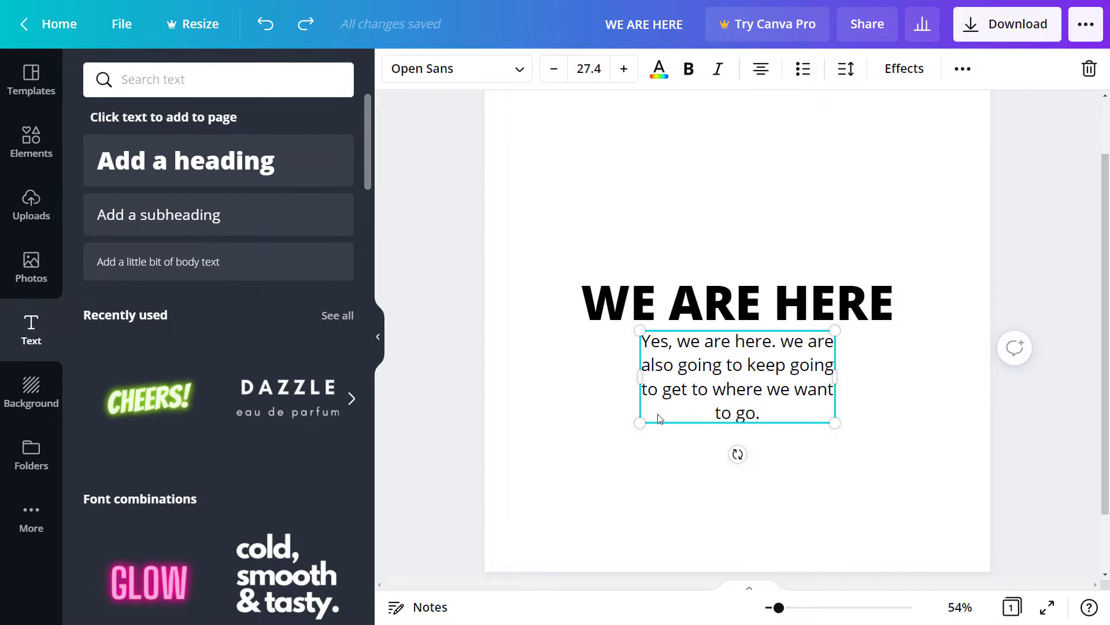
left_click_drag(642, 421, 668, 429)
mouse_move(656, 376)
left_mouse_down()
mouse_move(550, 372)
mouse_move(528, 356)
mouse_move(741, 382)
mouse_move(667, 370)
mouse_move(540, 379)
mouse_move(643, 381)
left_mouse_up()
left_click_drag(761, 370, 761, 374)
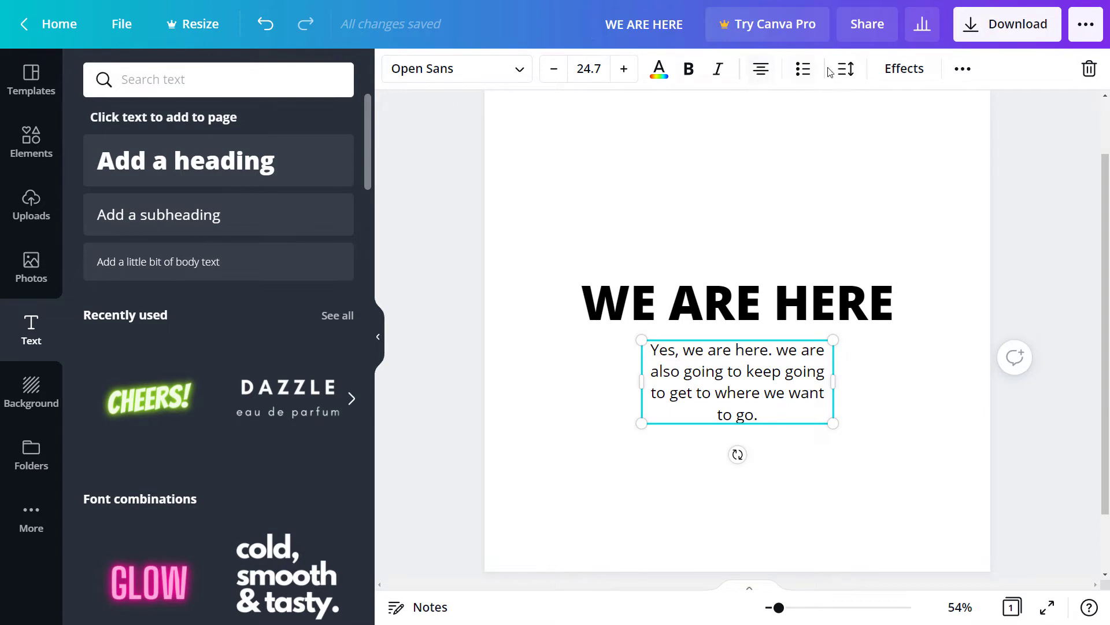
Set the body text size to 26.7
left_click(559, 74)
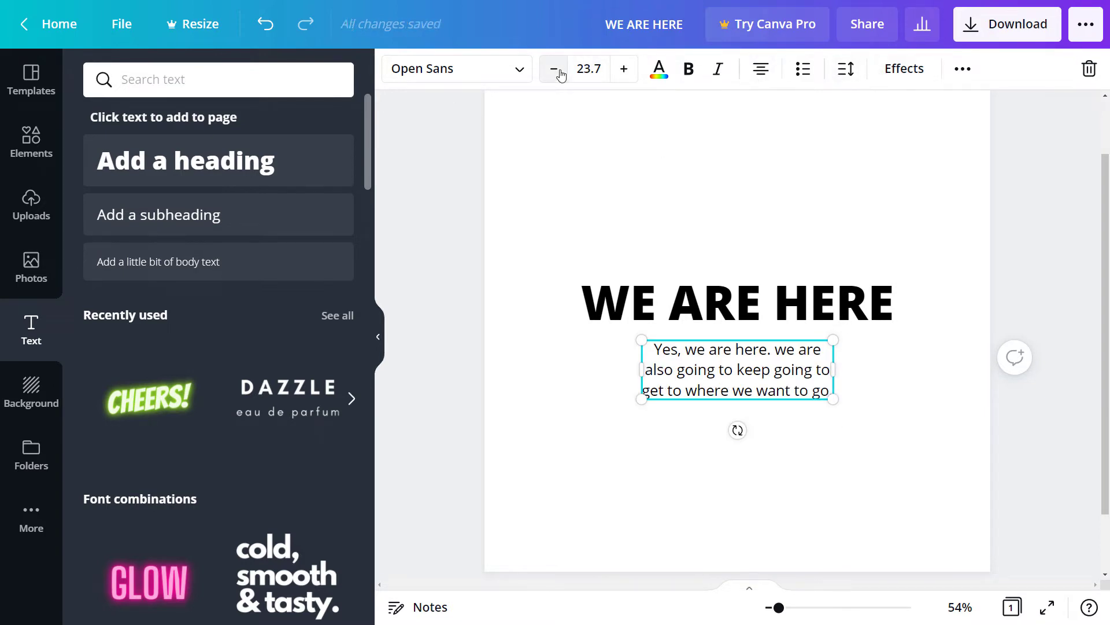
left_click(556, 71)
left_click(624, 70)
left_click(624, 70)
left_click(623, 71)
left_click(625, 71)
Make the body text dark blue and set its size to 29.7
left_click(659, 70)
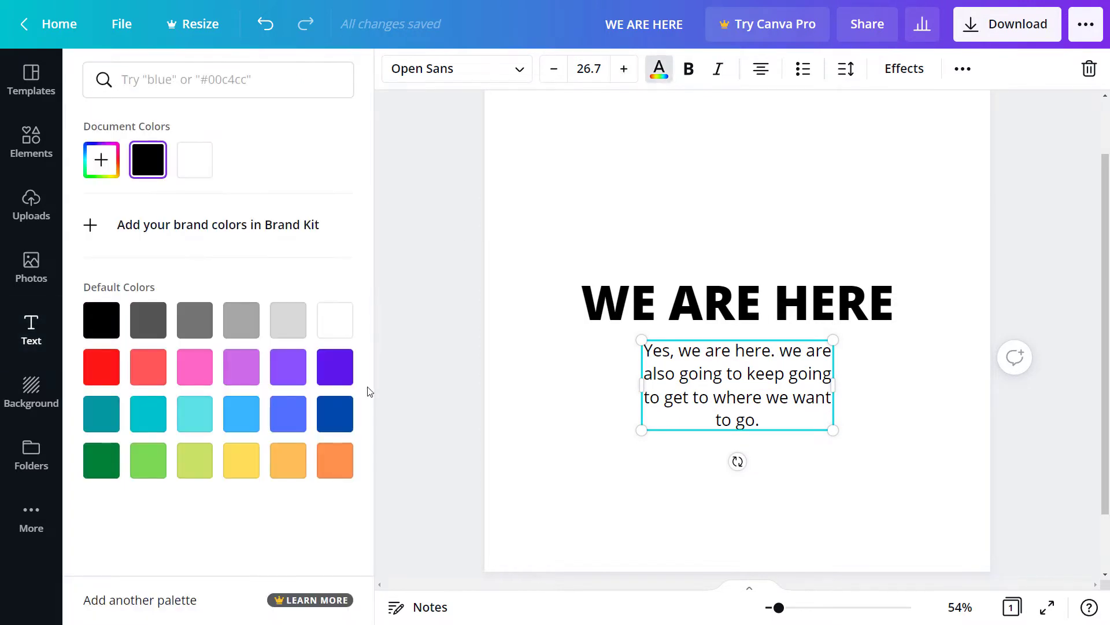
left_click(336, 414)
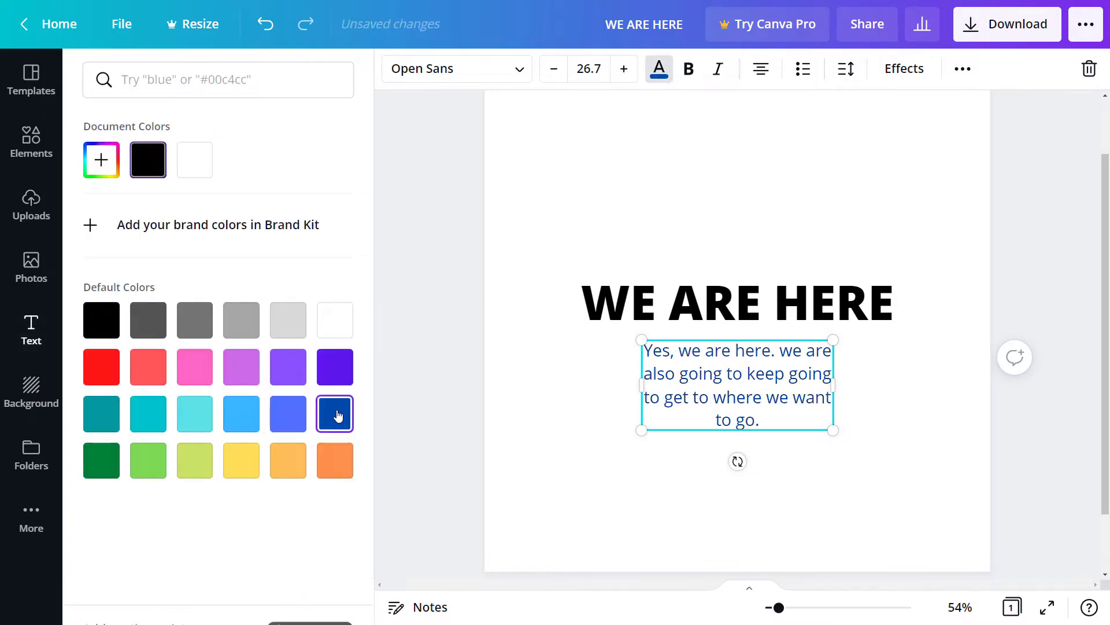
left_click(689, 398)
left_click_drag(676, 352, 643, 352)
left_click(624, 70)
left_click(624, 69)
left_click(624, 69)
left_click(624, 70)
left_click(624, 69)
left_click(624, 69)
left_click(625, 71)
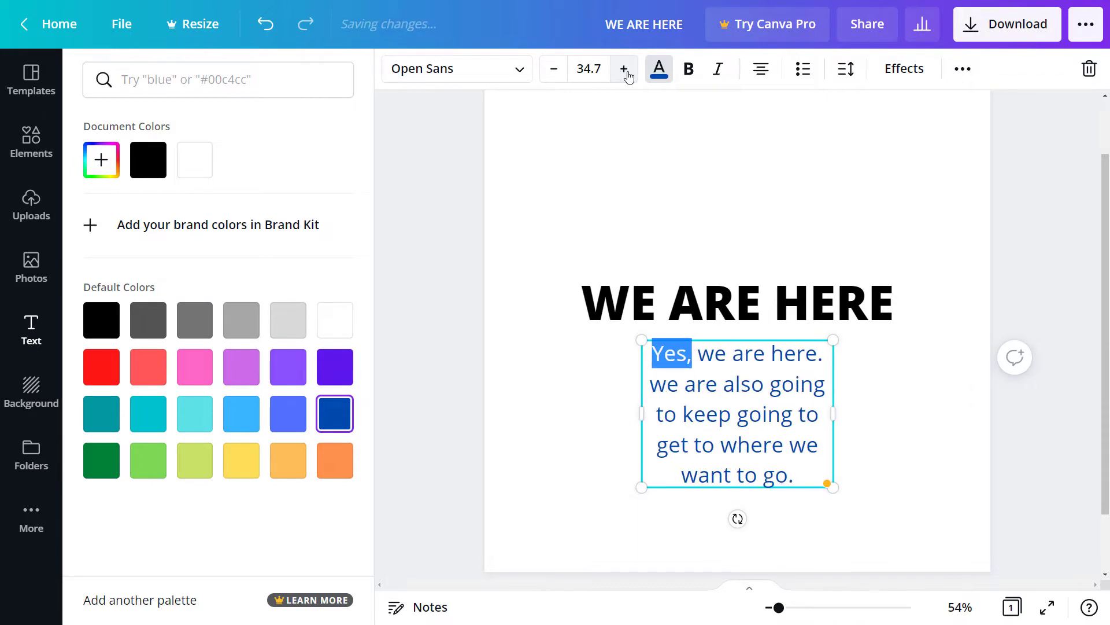
left_click(556, 73)
left_click(555, 73)
left_click(555, 73)
left_click(555, 72)
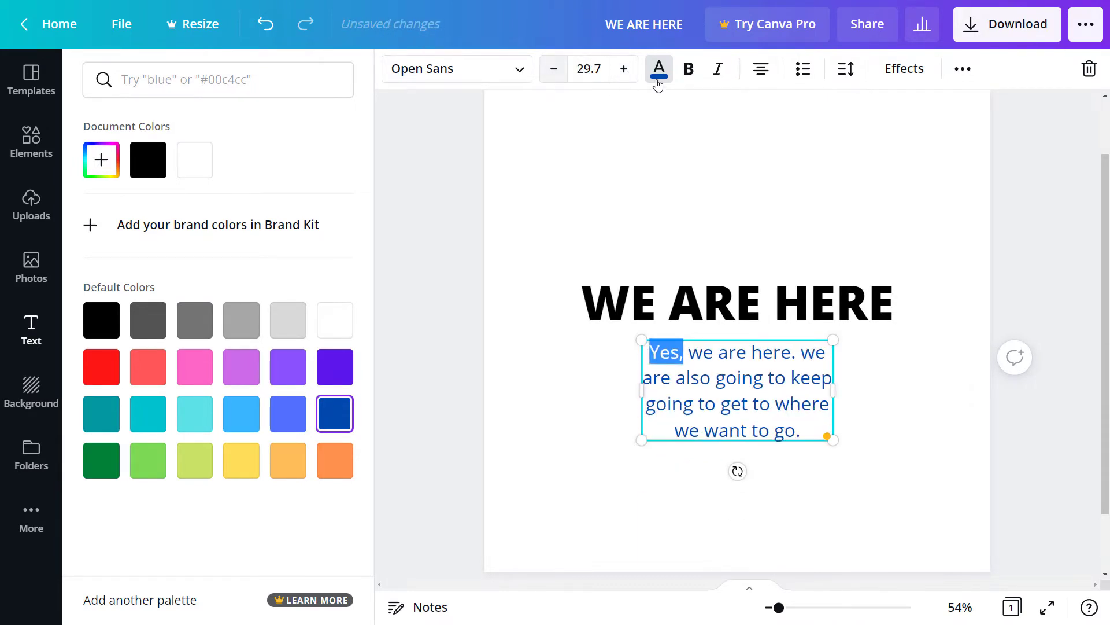
left_click(689, 69)
Bold 'Yes,' and make 'get to where we want to go.' bold italic
left_click(698, 403)
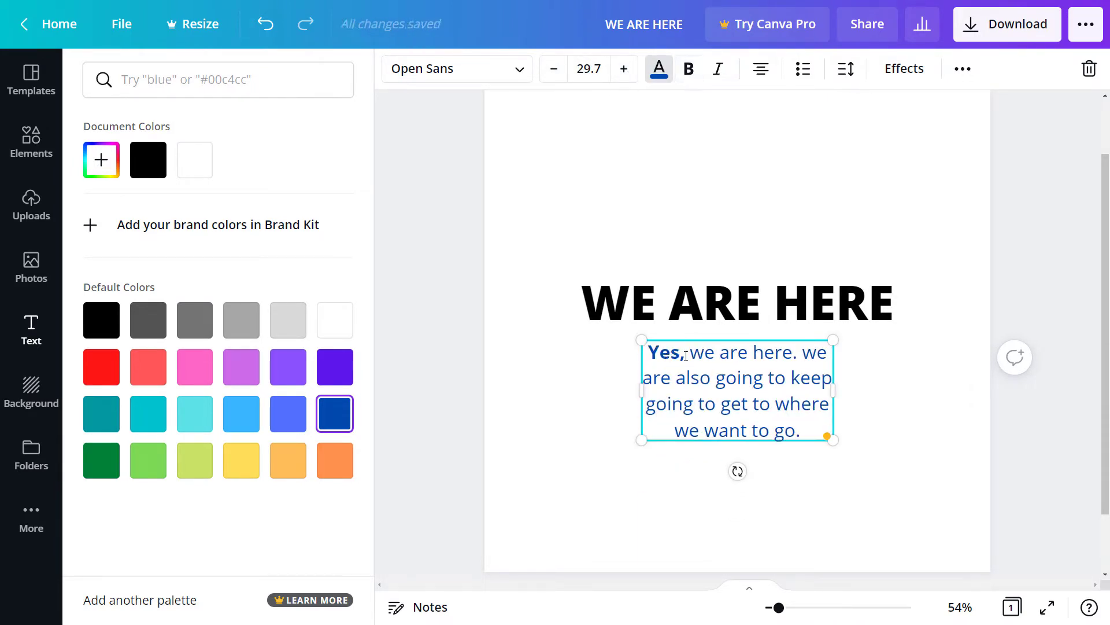
left_click_drag(799, 429, 720, 395)
left_click(697, 78)
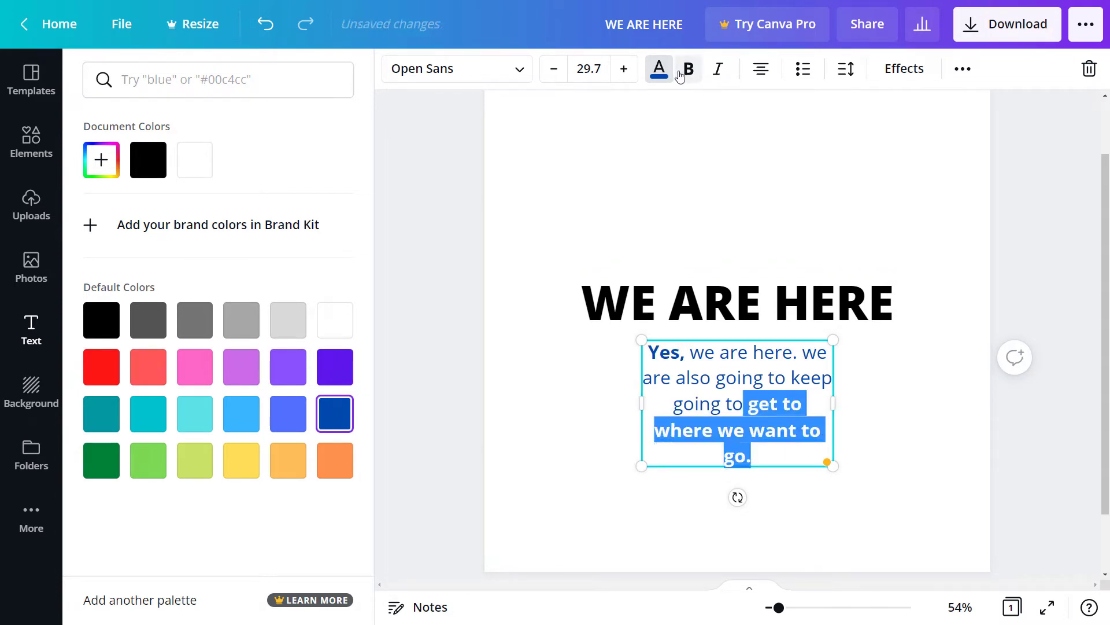
left_click(723, 74)
left_click(734, 411)
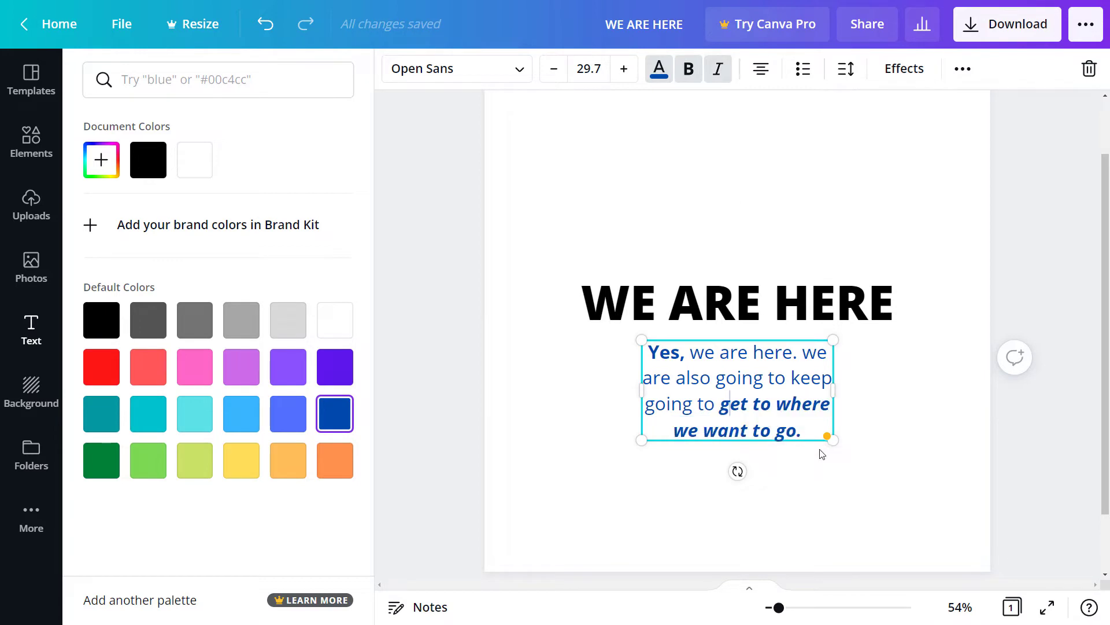
left_click(677, 410)
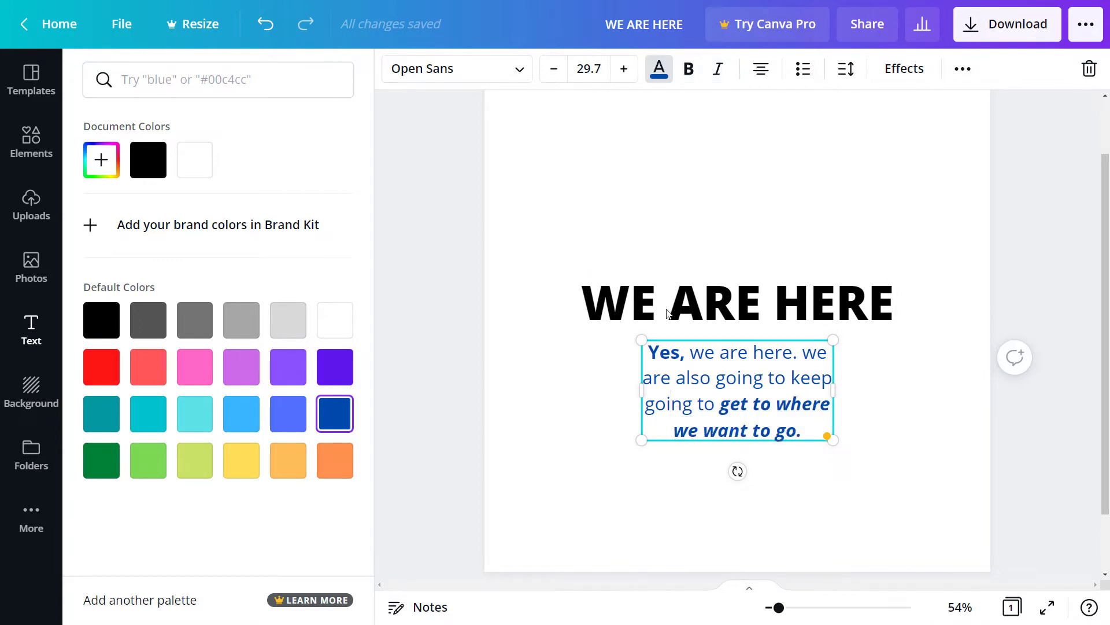
Try left, justified and right alignments and list styles, leaving the text centred without lists
left_click(766, 75)
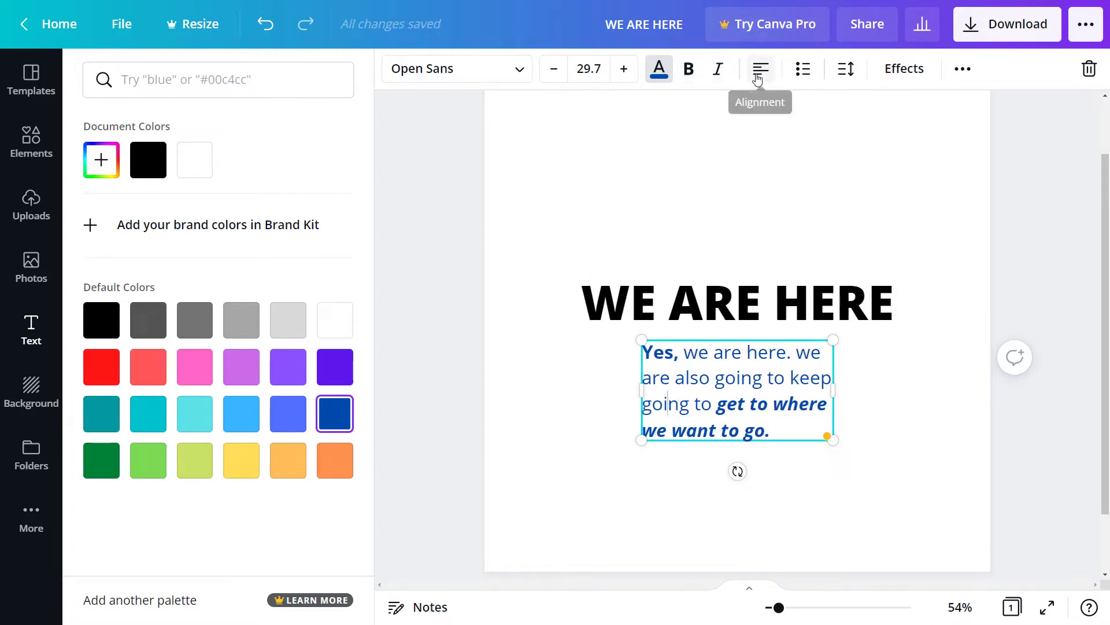
left_click(759, 75)
left_click(758, 75)
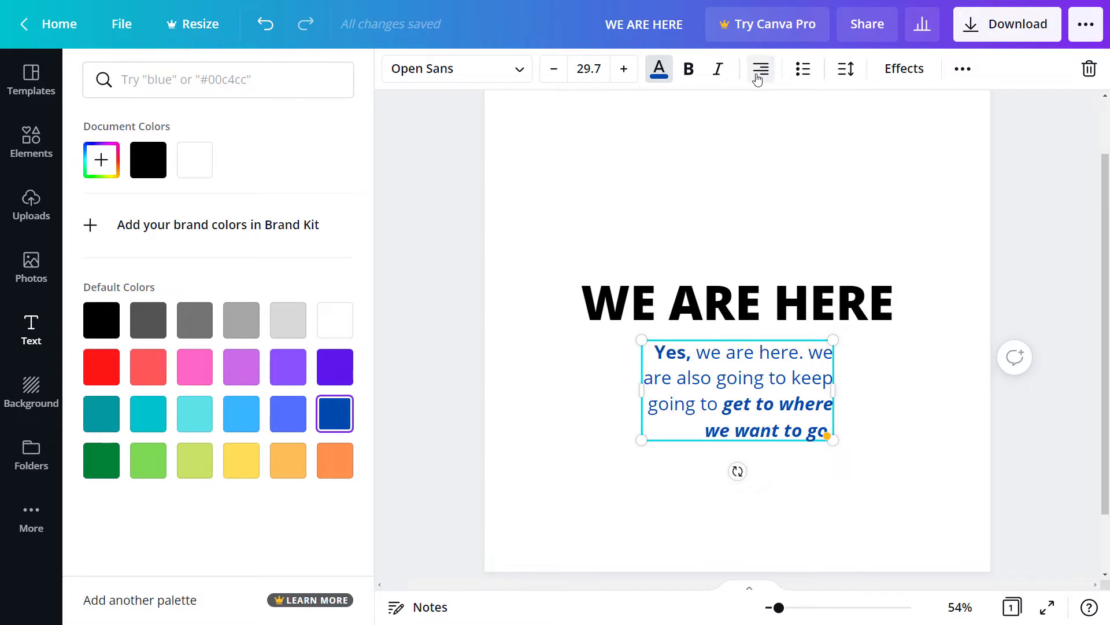
left_click(757, 76)
left_click(803, 72)
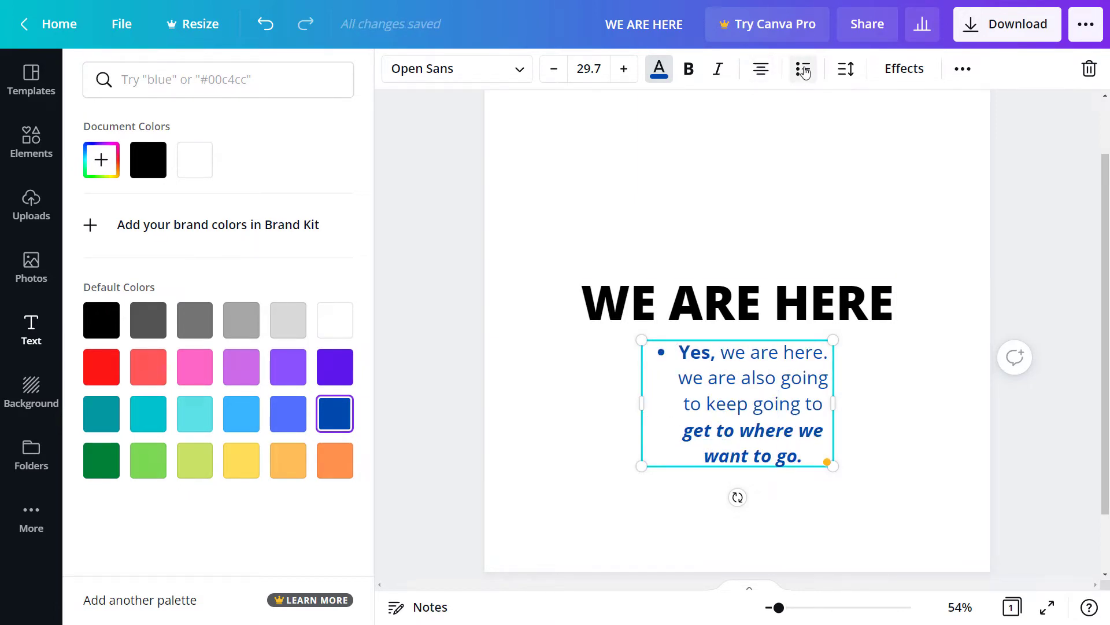
left_click(804, 71)
left_click(805, 75)
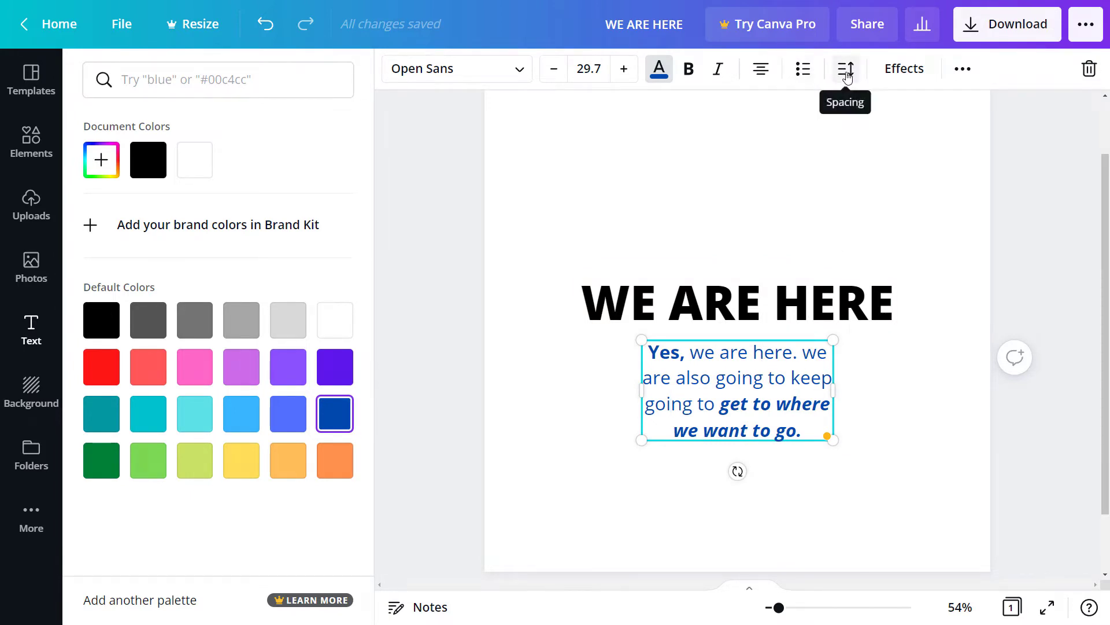
Set the body text's letter spacing to -60 and line spacing to 1.25
left_click_drag(779, 610, 785, 608)
left_click(843, 70)
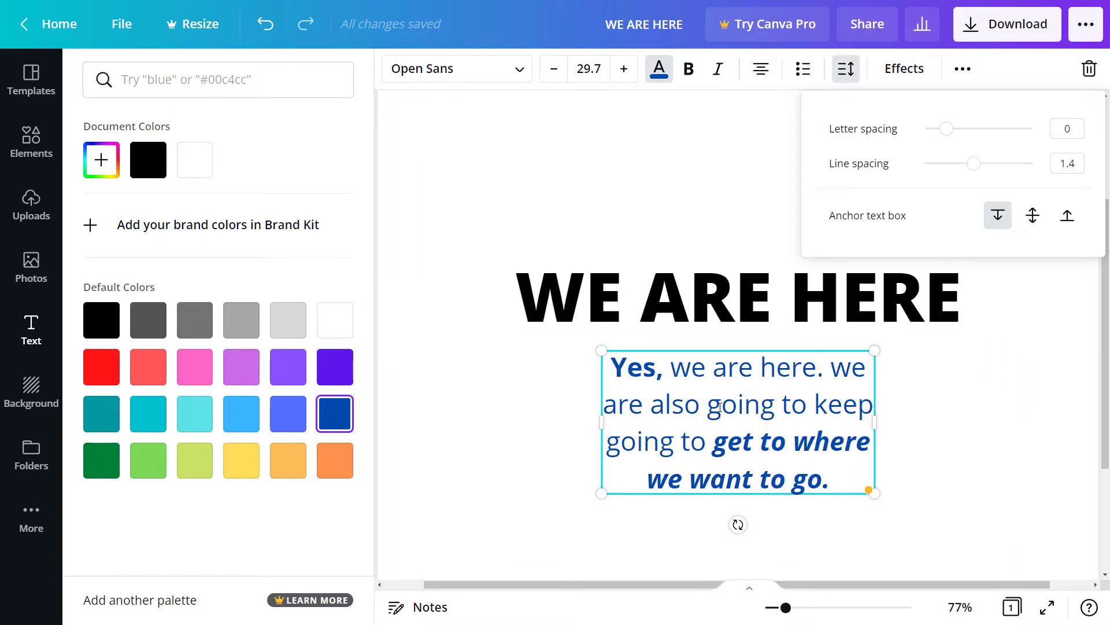
mouse_move(946, 128)
left_mouse_down()
mouse_move(968, 134)
mouse_move(942, 137)
left_mouse_up()
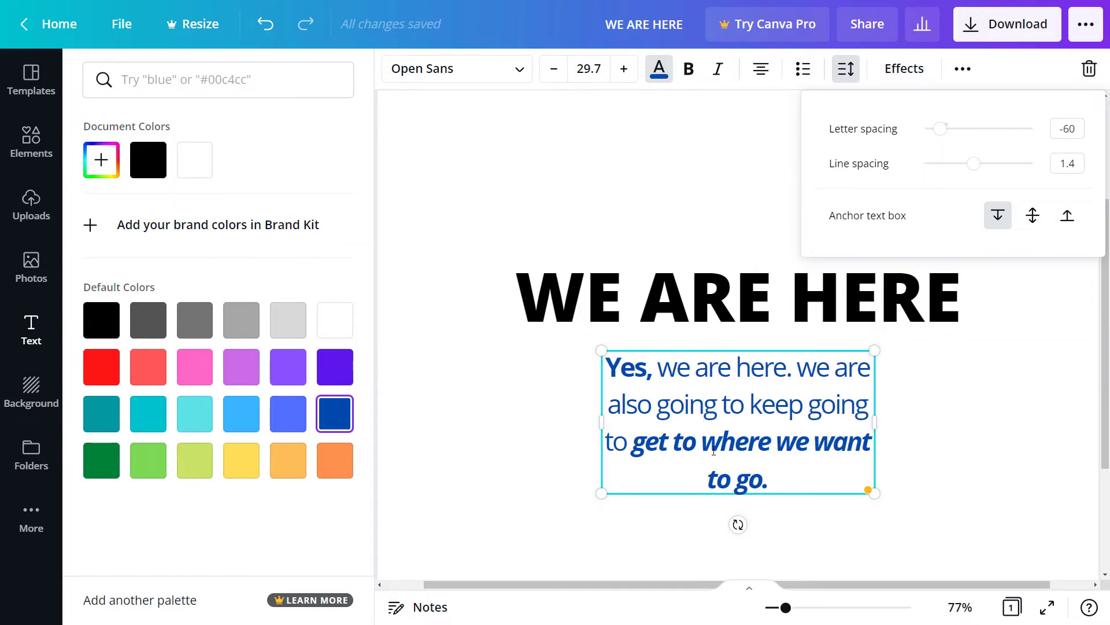
left_click_drag(974, 166, 1057, 173)
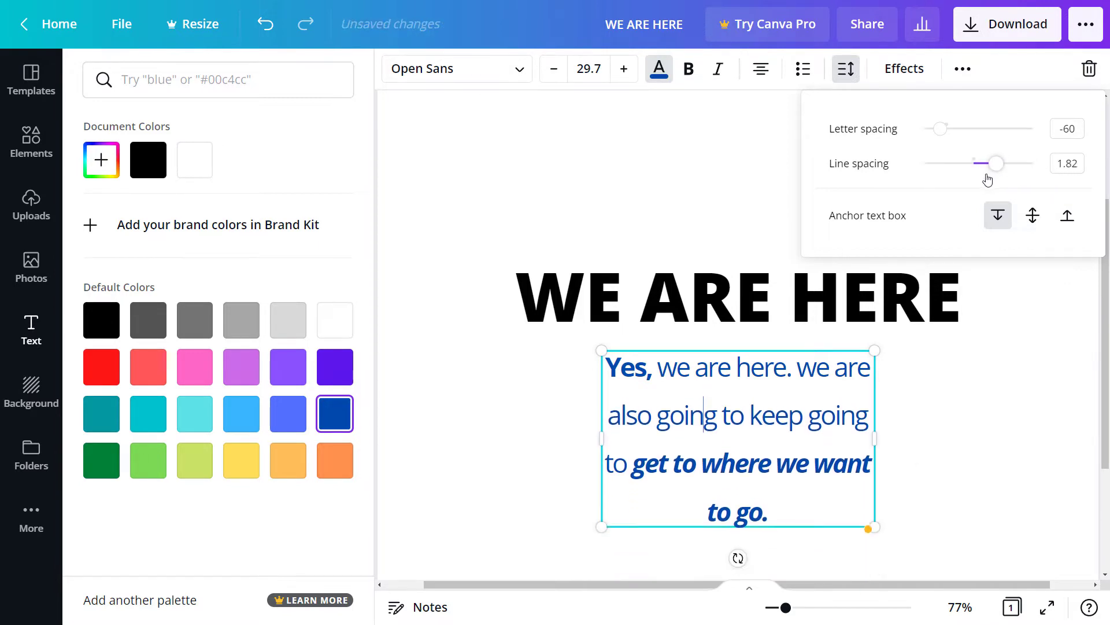
mouse_move(986, 180)
left_mouse_down()
mouse_move(937, 181)
mouse_move(1013, 179)
mouse_move(936, 174)
mouse_move(998, 172)
mouse_move(967, 175)
left_mouse_up()
left_click(748, 186)
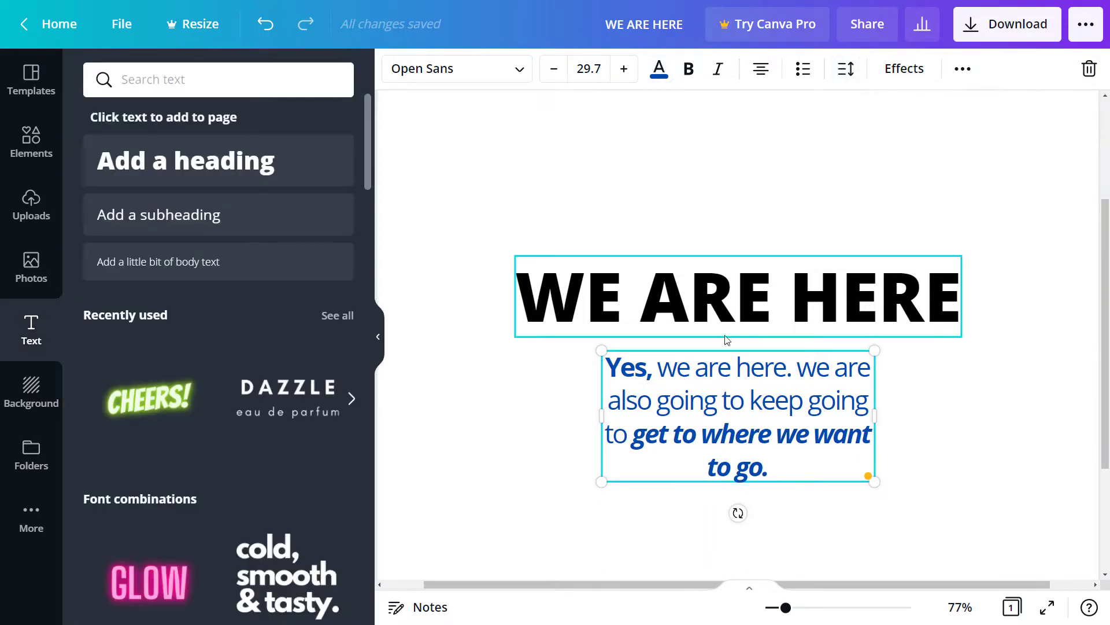
left_click(713, 307)
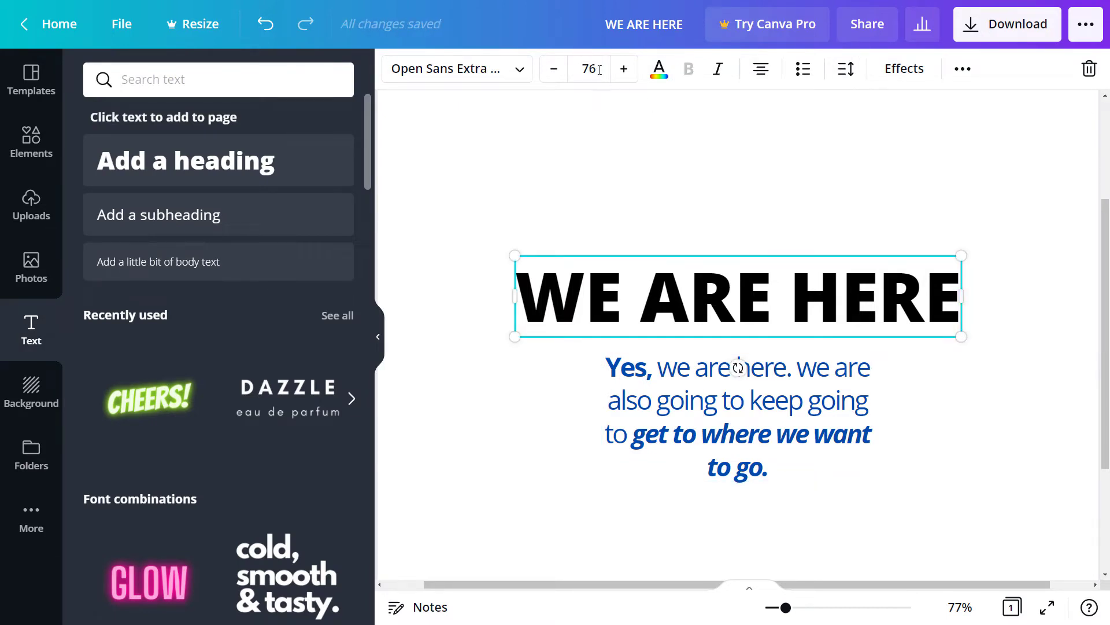
Retype the heading as 'We are here.' in sentence case
left_click(522, 74)
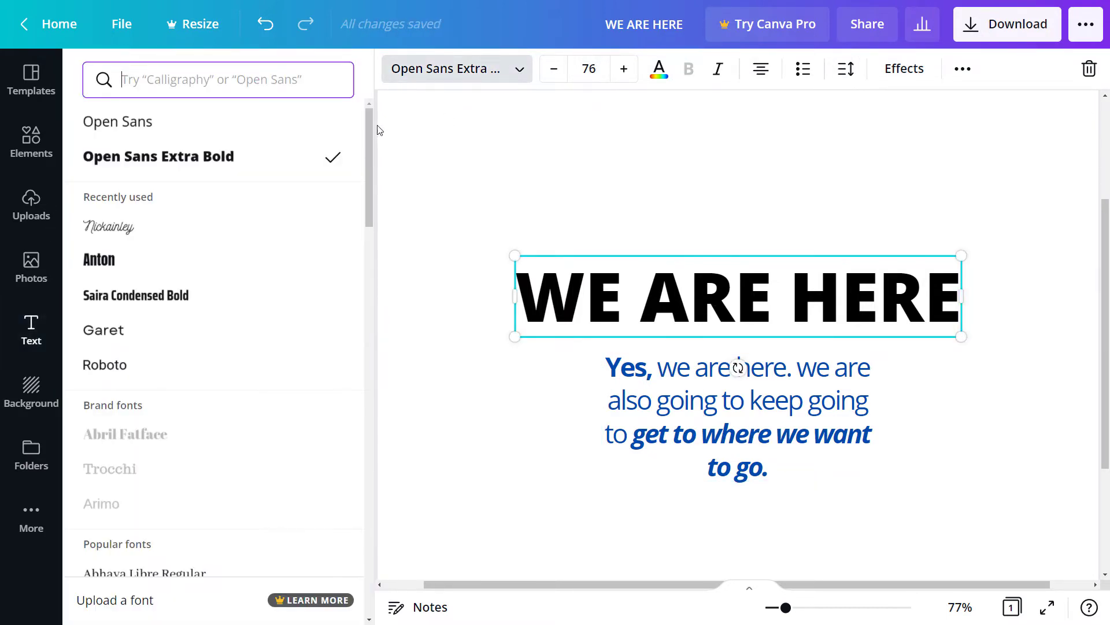
left_click_drag(369, 131, 369, 505)
scroll(272, 414, "down", 4)
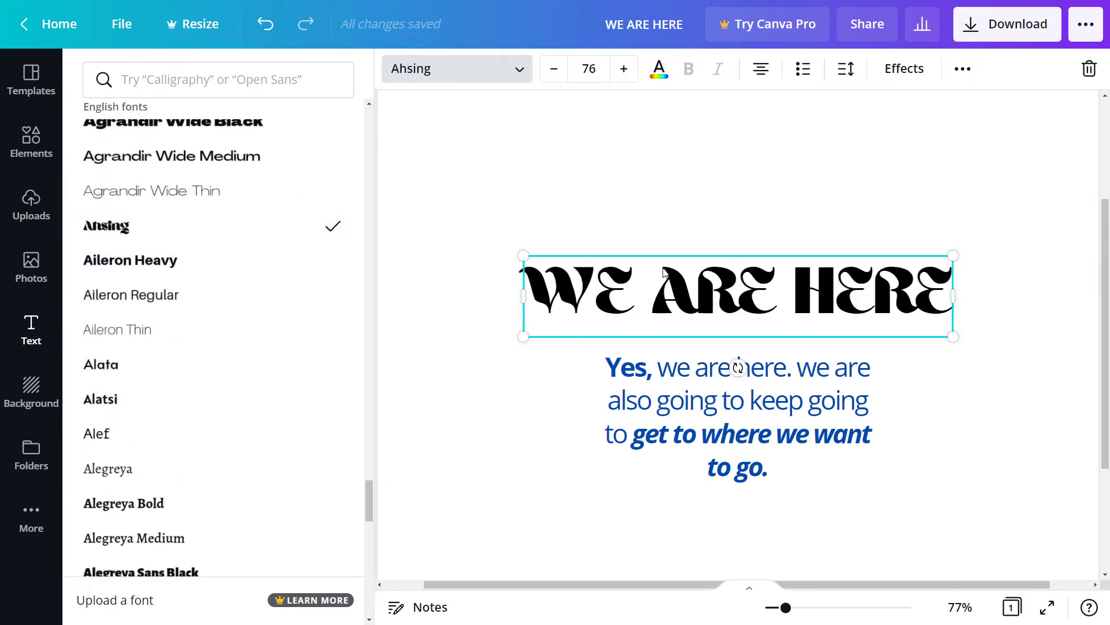
double_click(658, 295)
mouse_move(596, 292)
left_mouse_down()
mouse_move(970, 300)
mouse_move(583, 292)
left_mouse_up()
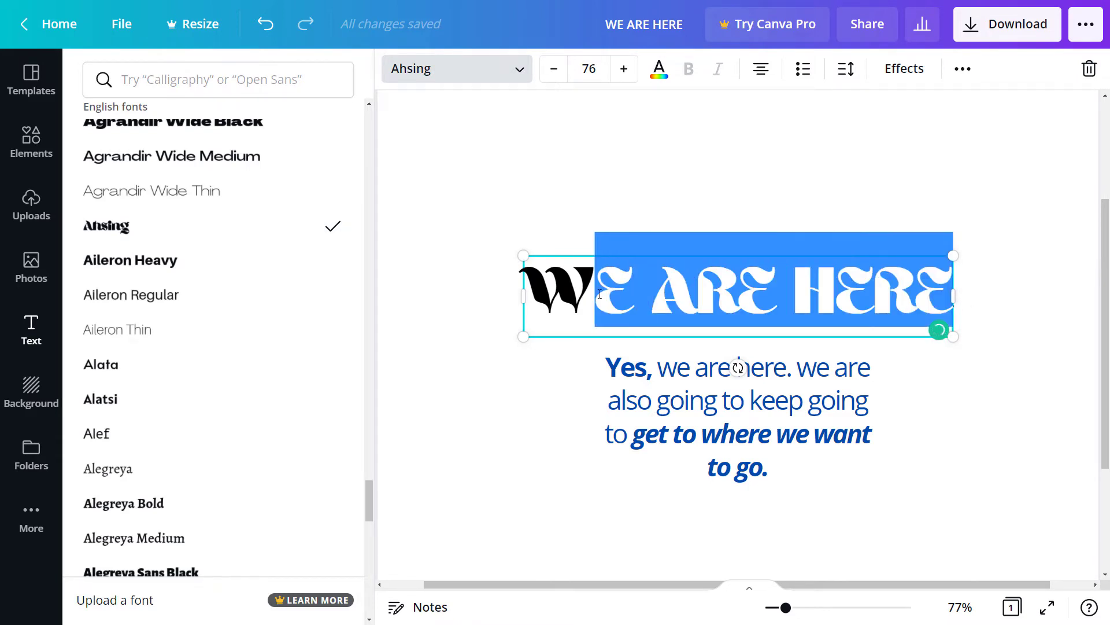
type("e are here.")
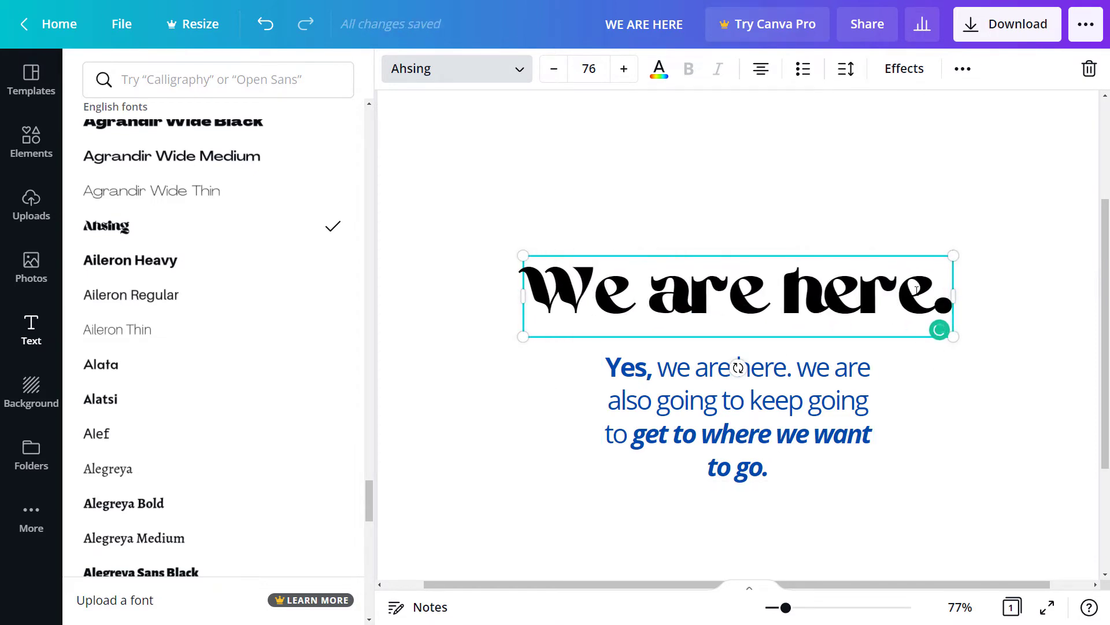
Set the whole heading in the Alegreya Sans Black font
key("ctrl+shift+Left")
key("ctrl+shift+Left")
key("Right")
key("ctrl+a")
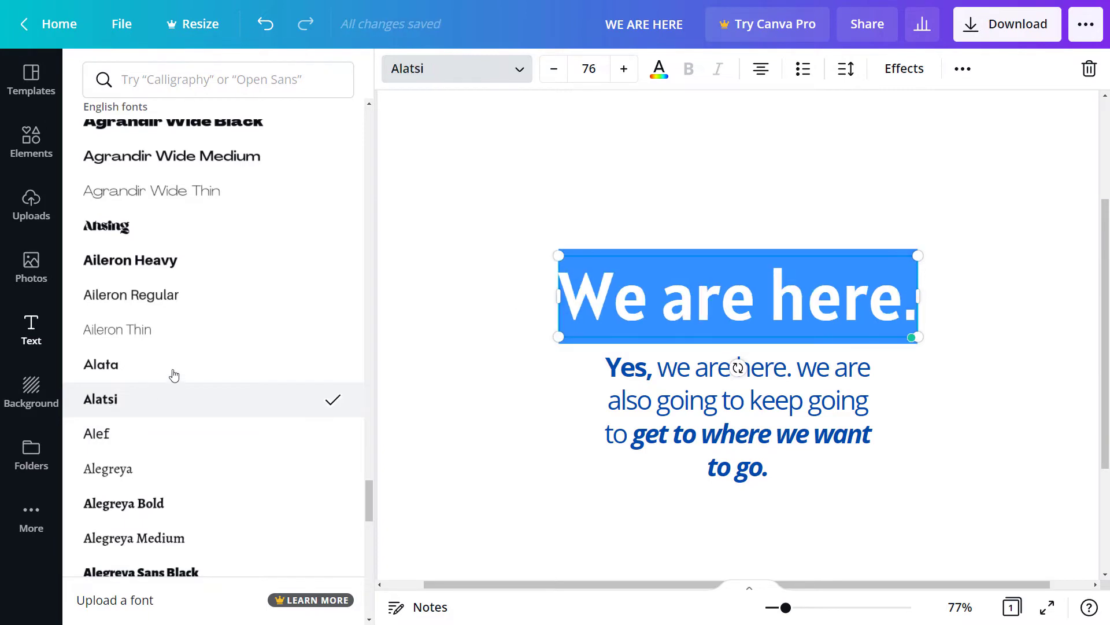
scroll(173, 410, "down", 3)
left_click(208, 405)
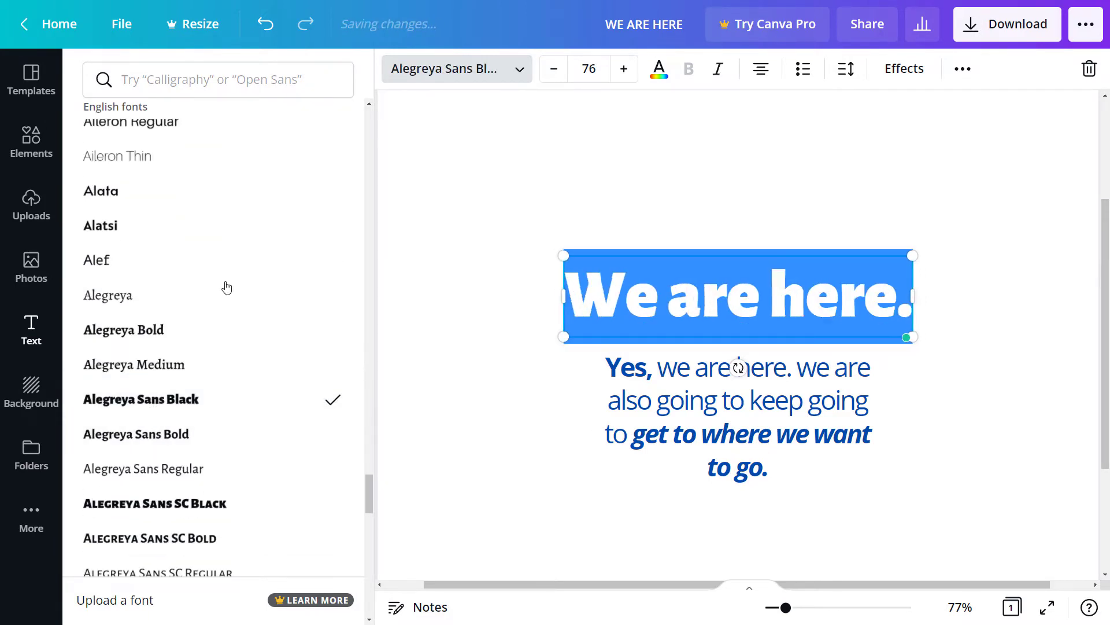
left_click(165, 74)
Search for and apply the Permanent Marker font to the heading
type("p")
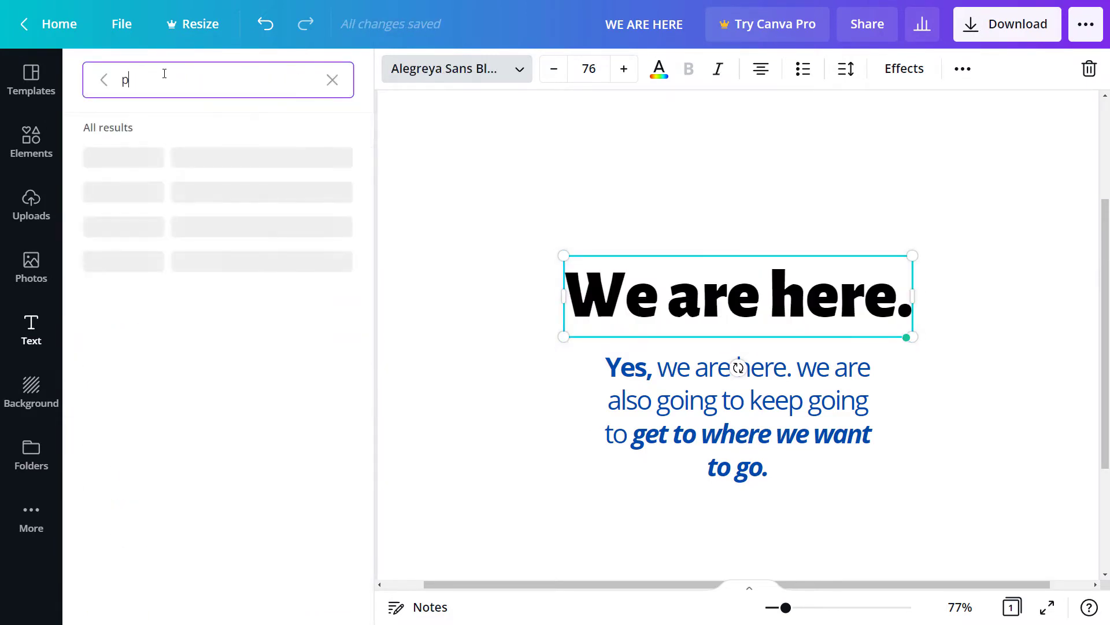
type("remermanent marker")
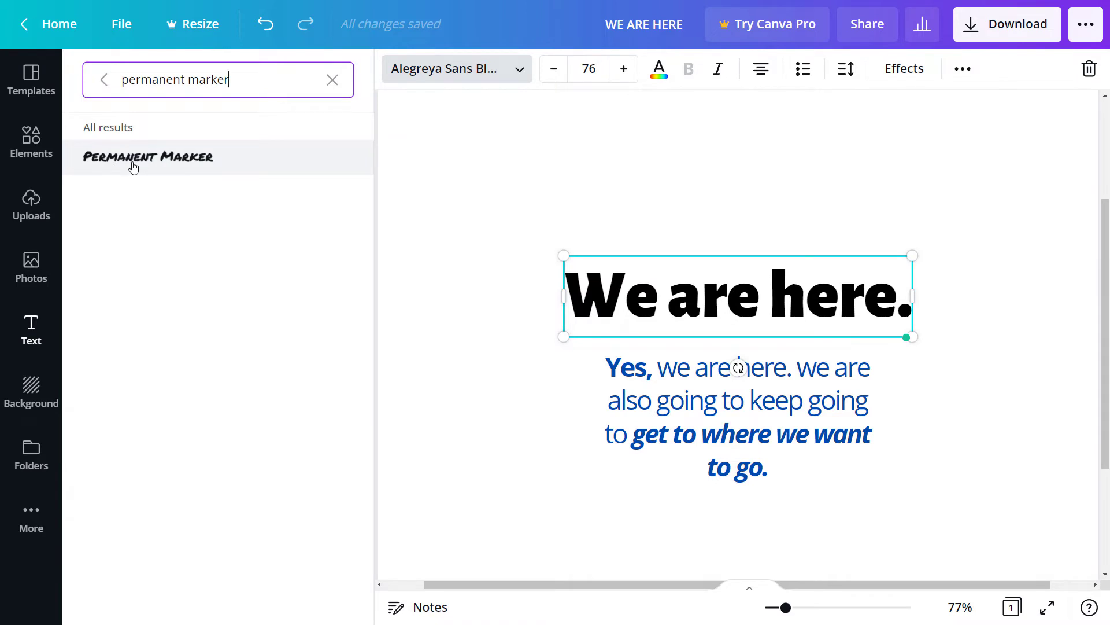
left_click(869, 285)
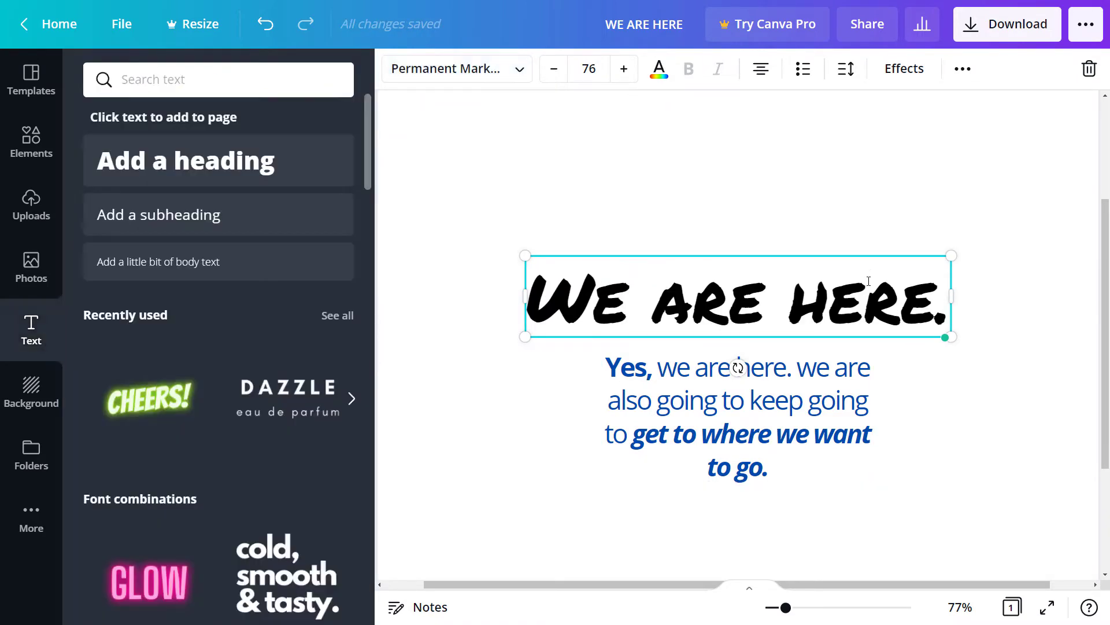
left_click_drag(949, 299, 523, 298)
Browse the Headings font category and set the heading in Chunk Five
left_click(430, 71)
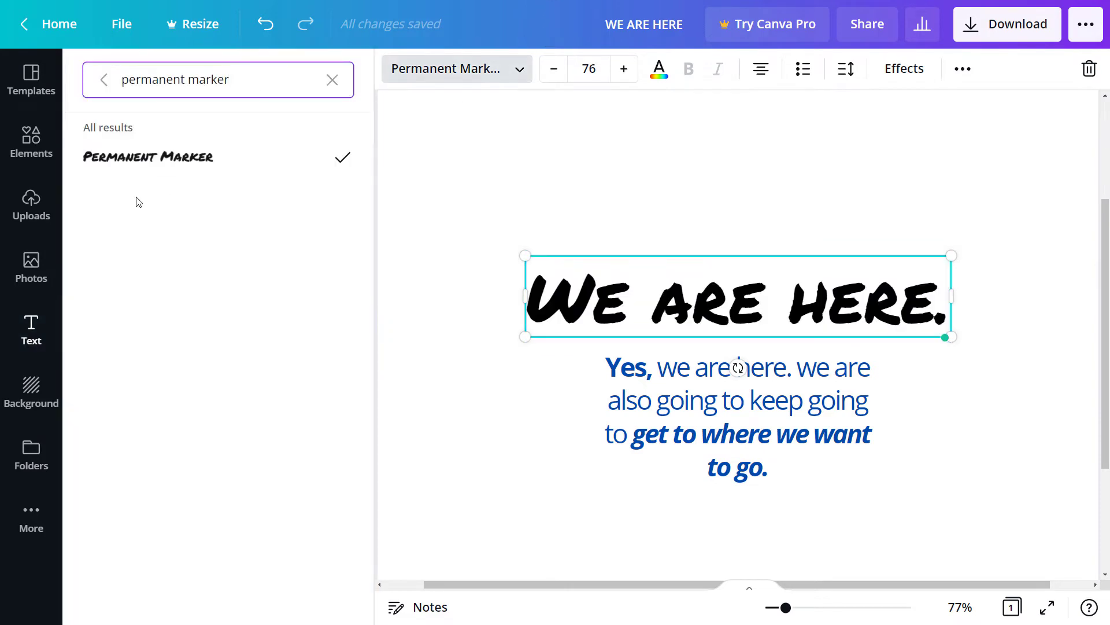
left_click(333, 80)
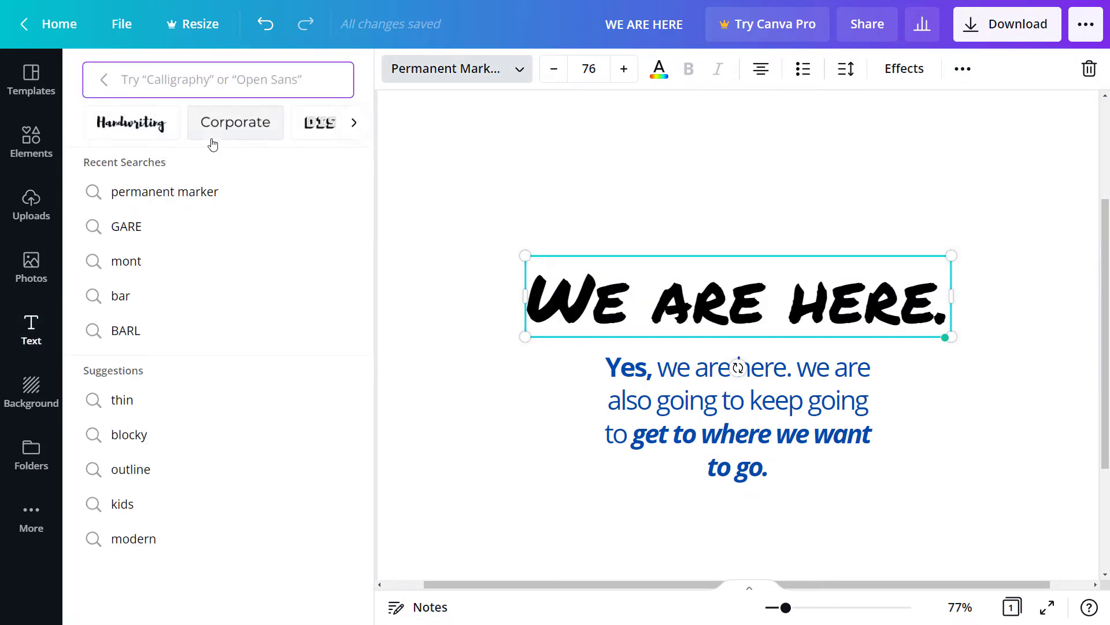
left_click(354, 123)
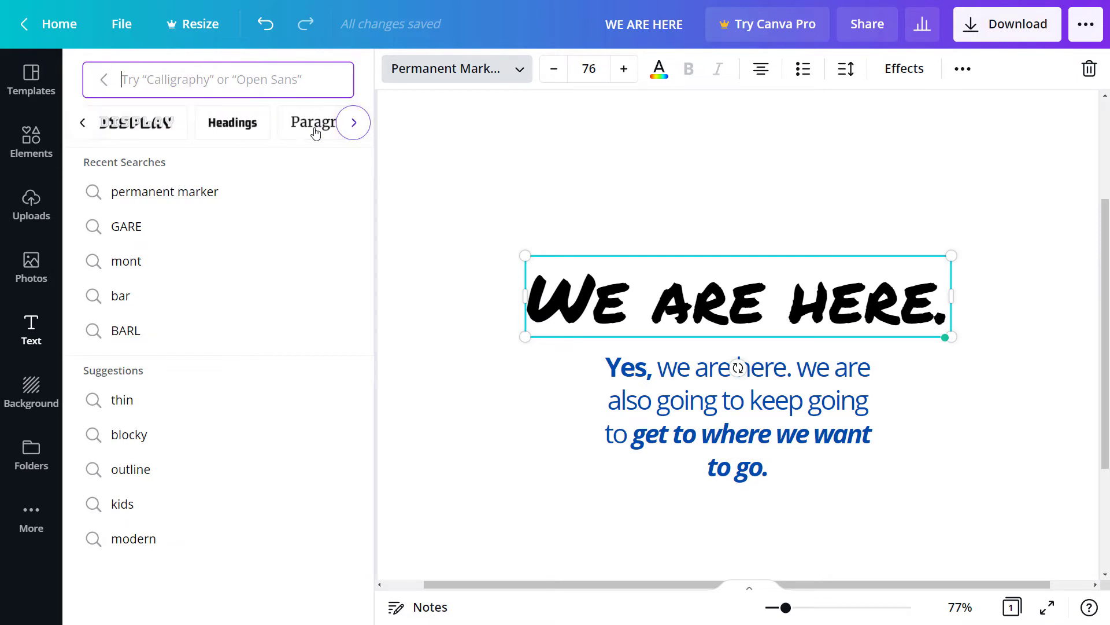
left_click(222, 122)
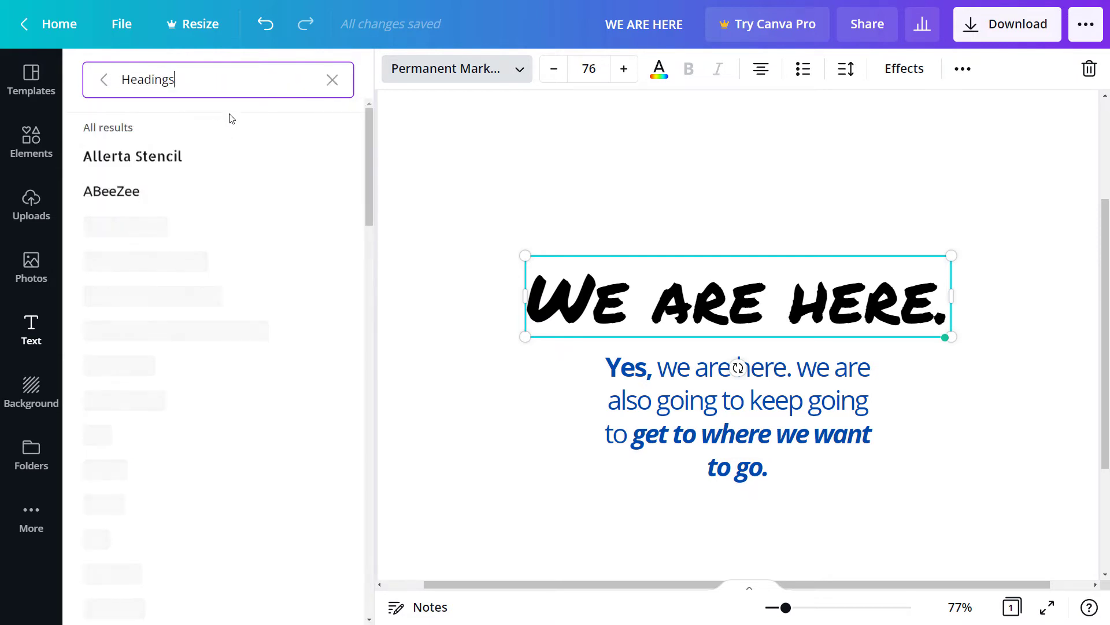
scroll(127, 376, "down", 1)
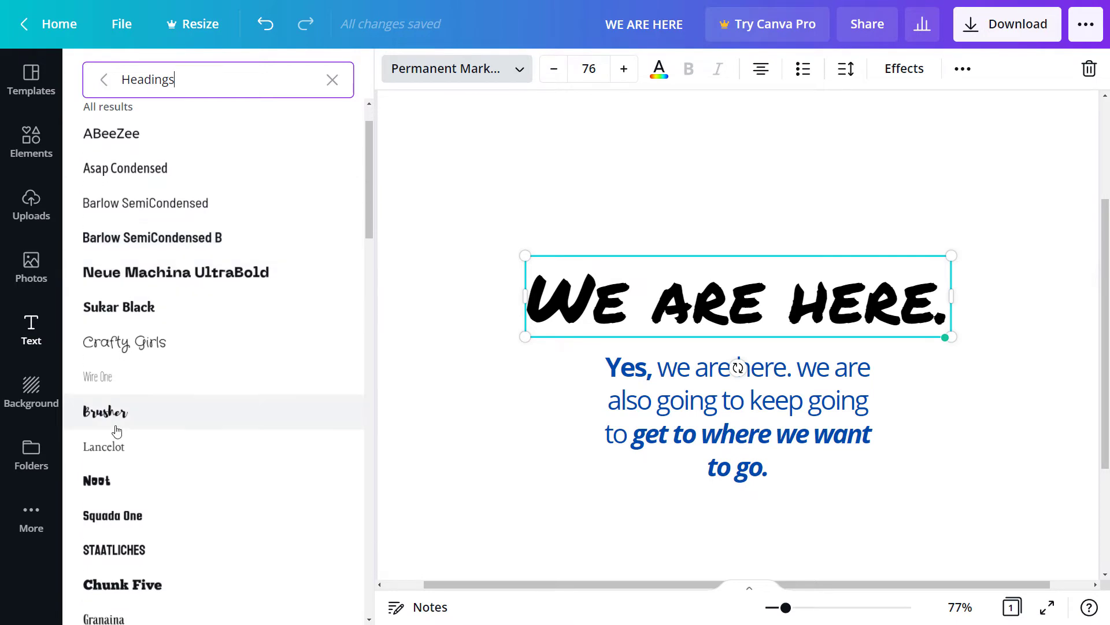
scroll(117, 431, "down", 2)
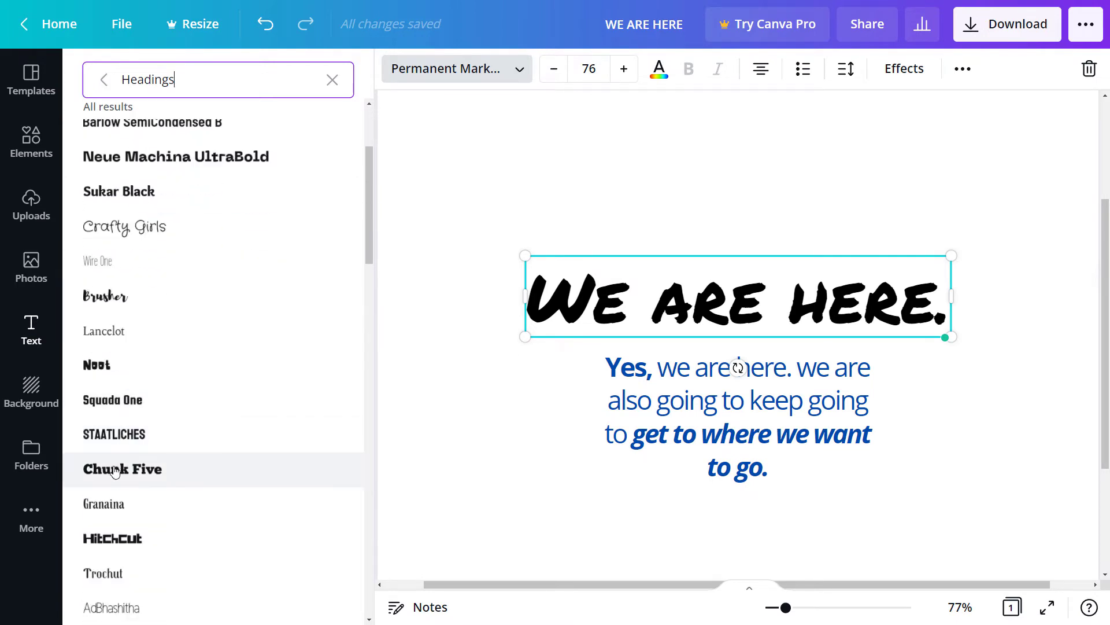
left_click(115, 469)
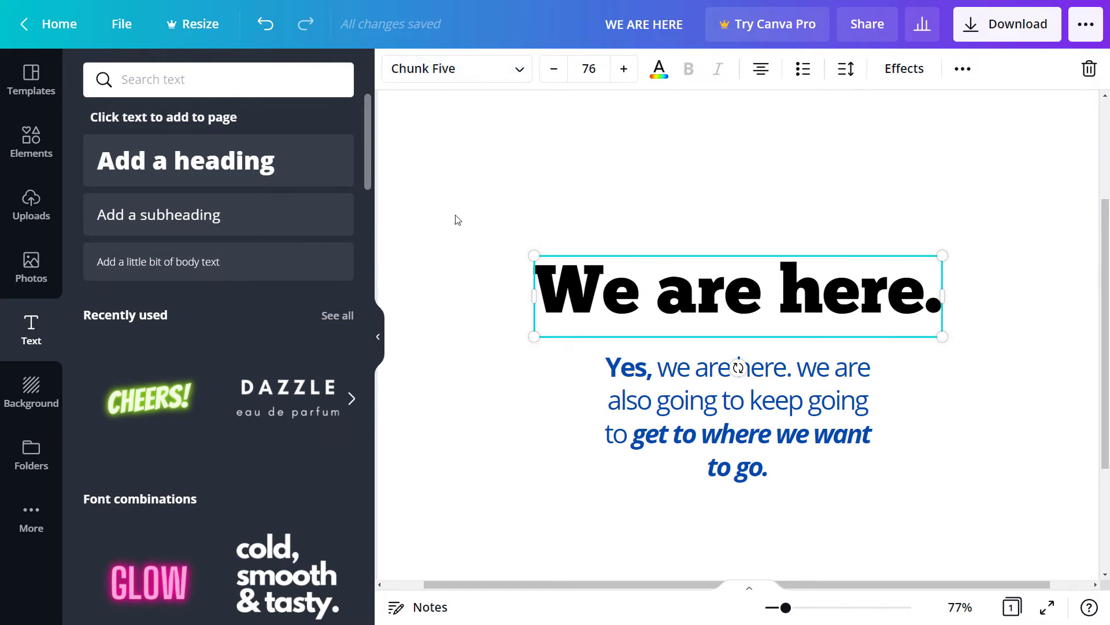
Move the 'We are here.' heading down over the paragraph
left_click_drag(707, 298, 707, 313)
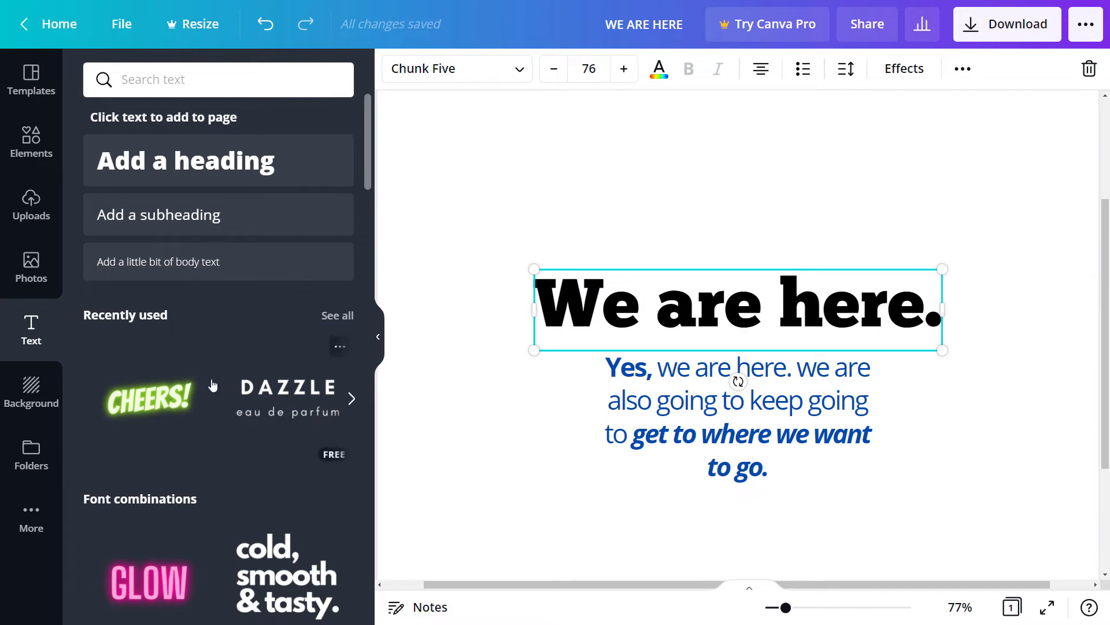
scroll(171, 400, "down", 2)
scroll(172, 401, "down", 3)
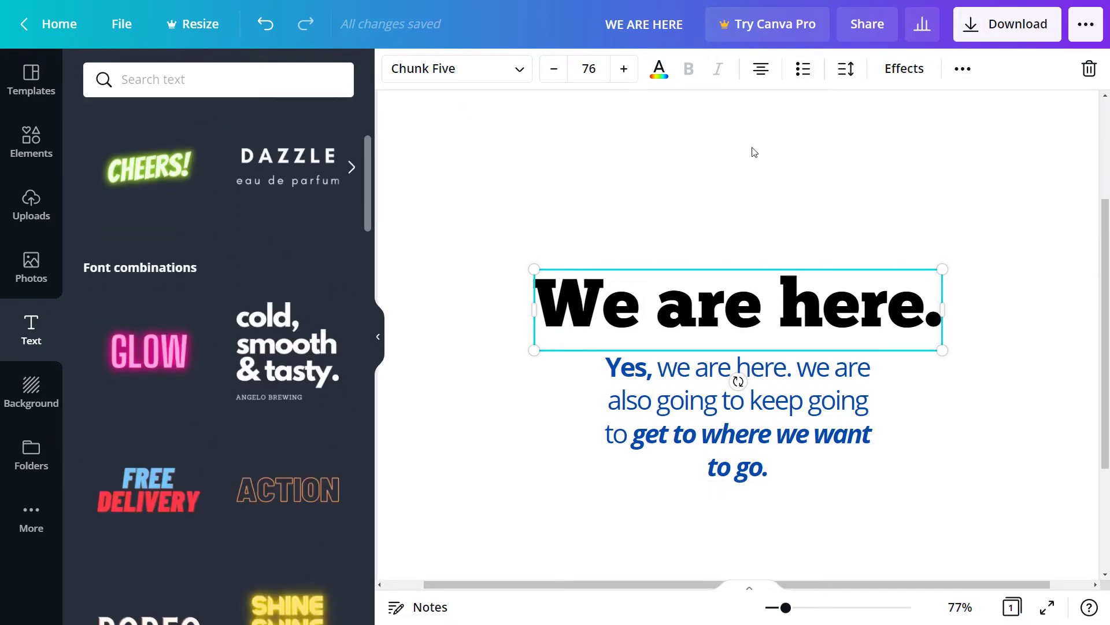
left_click(962, 69)
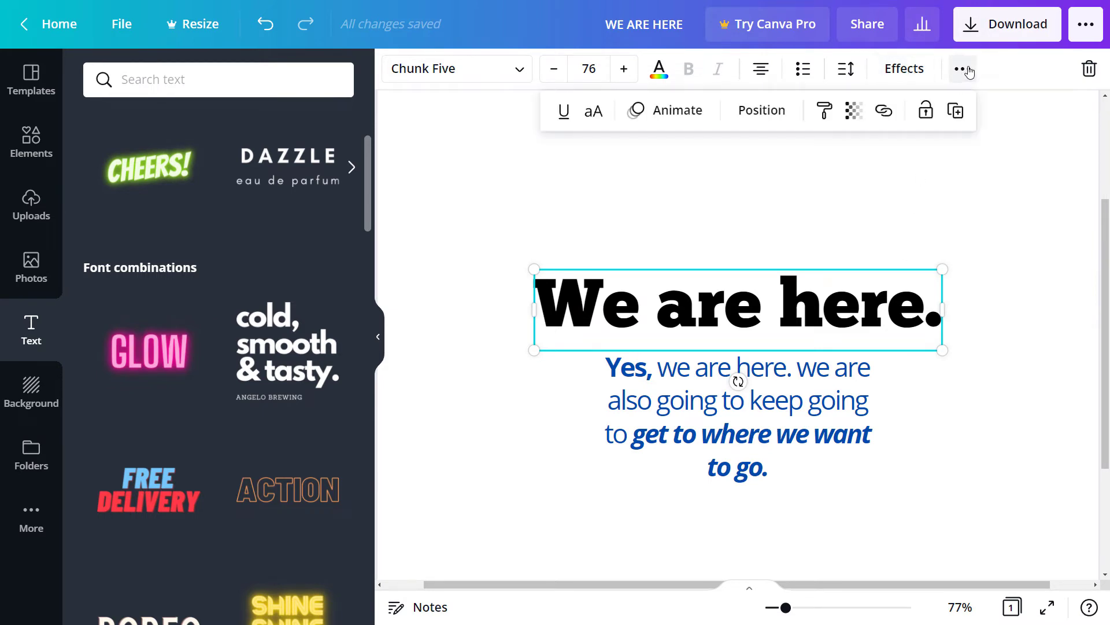
left_click(742, 116)
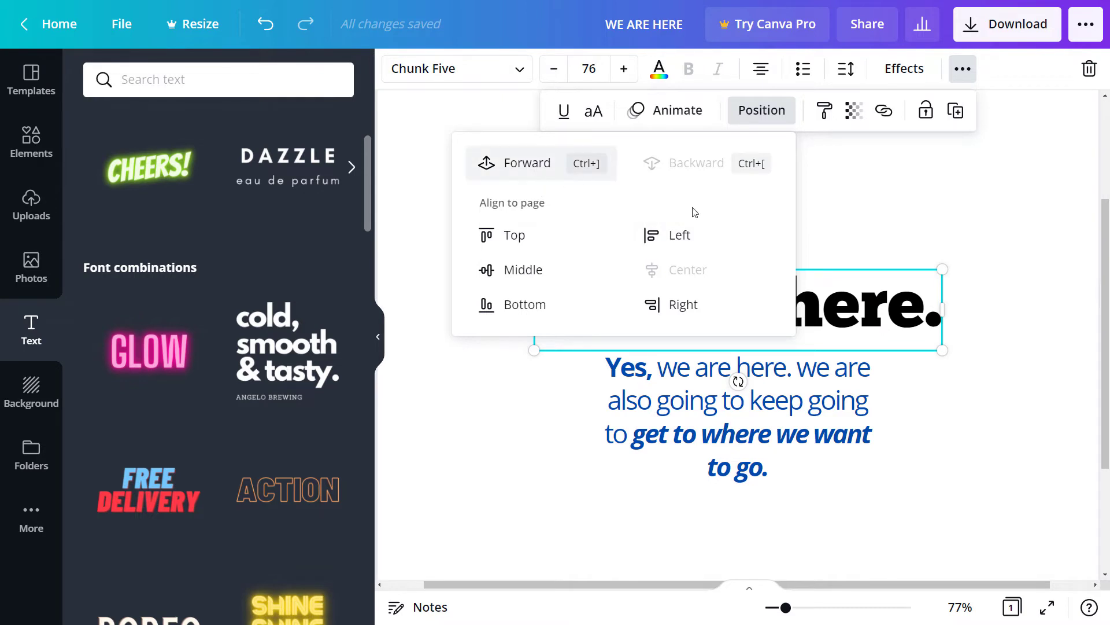
left_click_drag(842, 309, 812, 403)
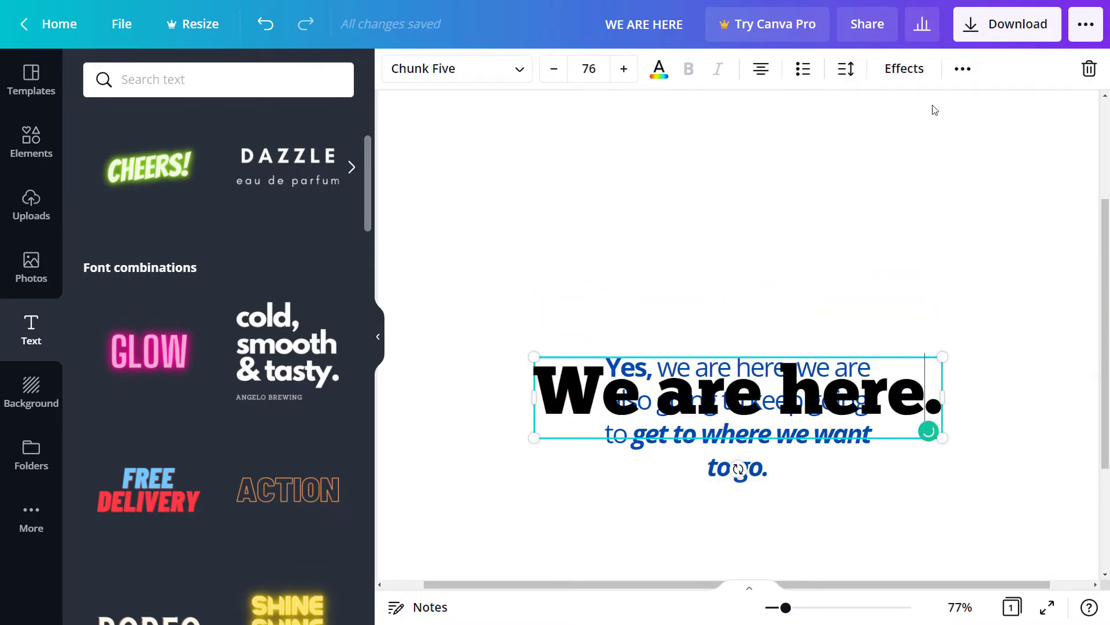
Bring the heading forward in front of the paragraph and move it back above the blue text
left_click(963, 69)
left_click(760, 116)
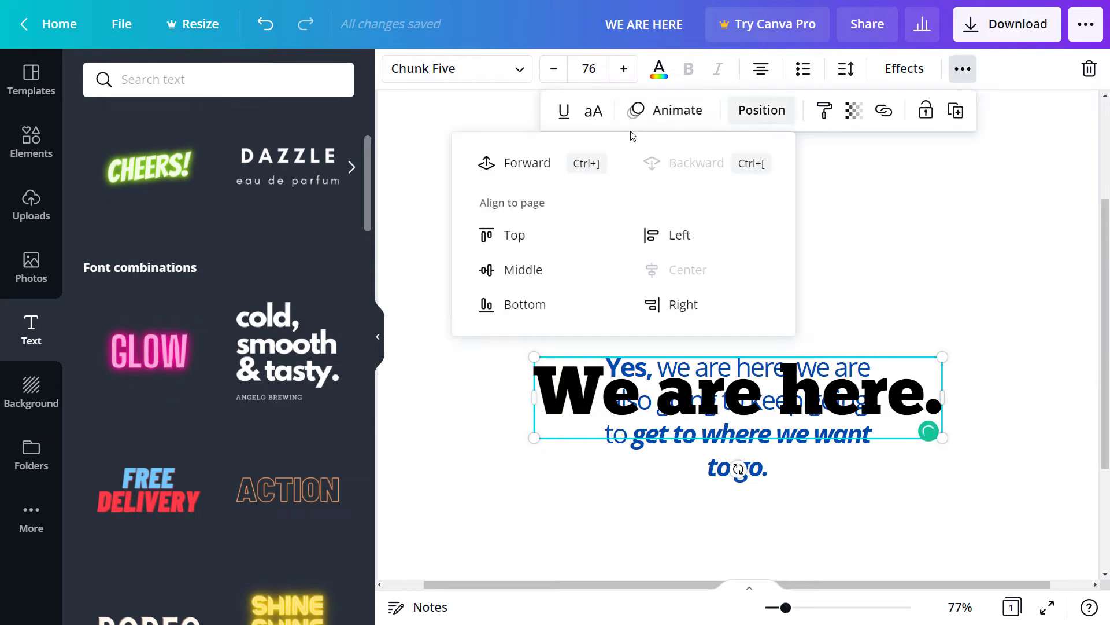
left_click(506, 164)
left_click(966, 198)
left_click_drag(685, 405, 684, 310)
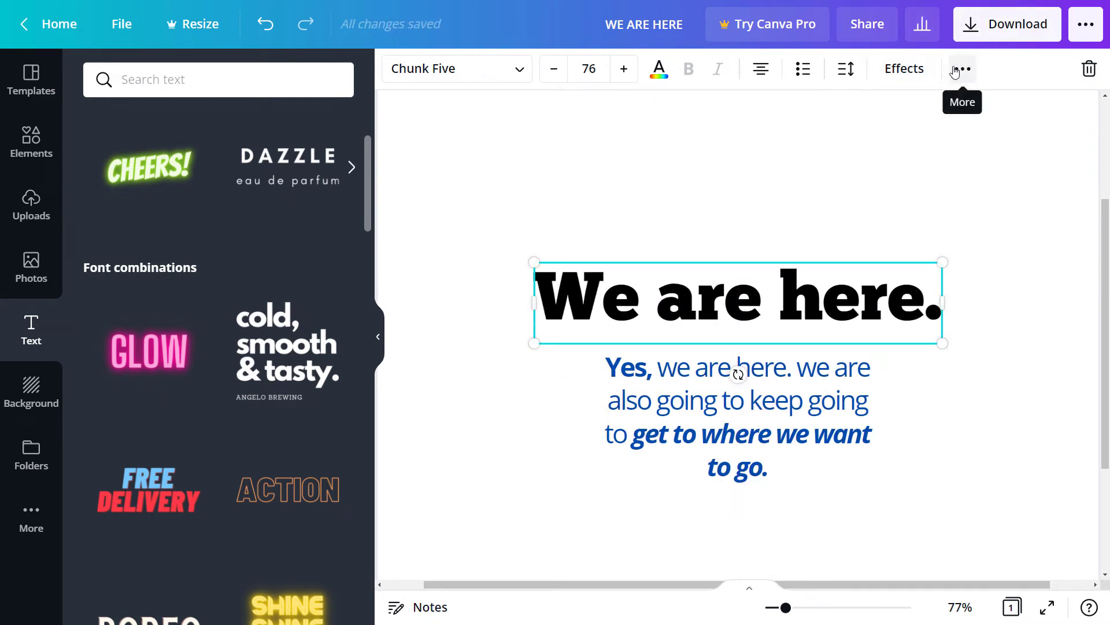
left_click(955, 71)
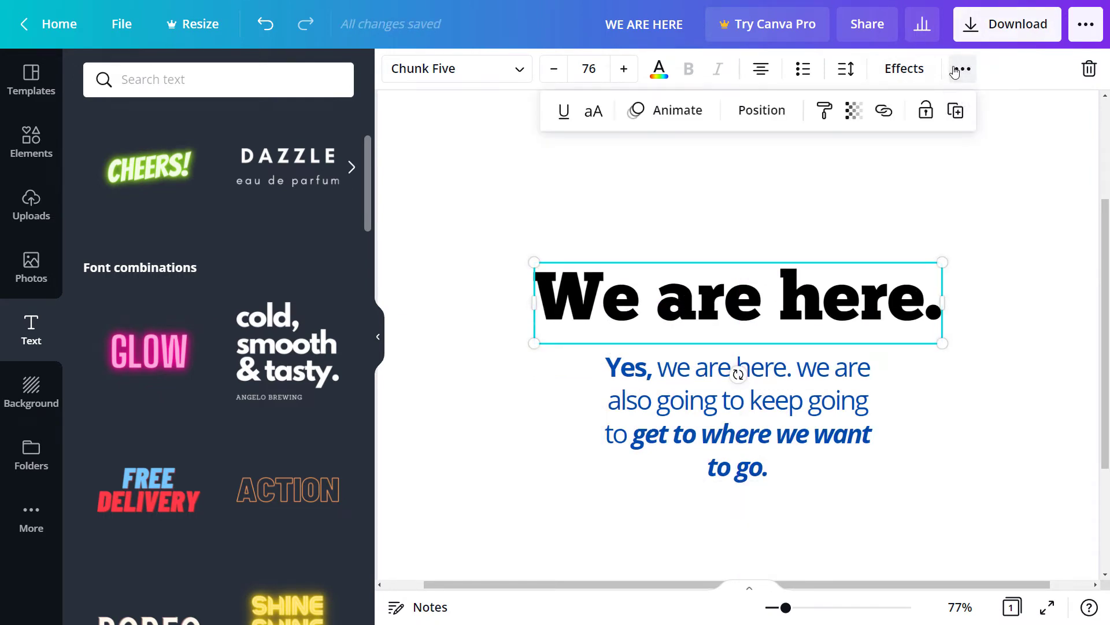
left_click(565, 116)
left_click(594, 112)
left_click(593, 112)
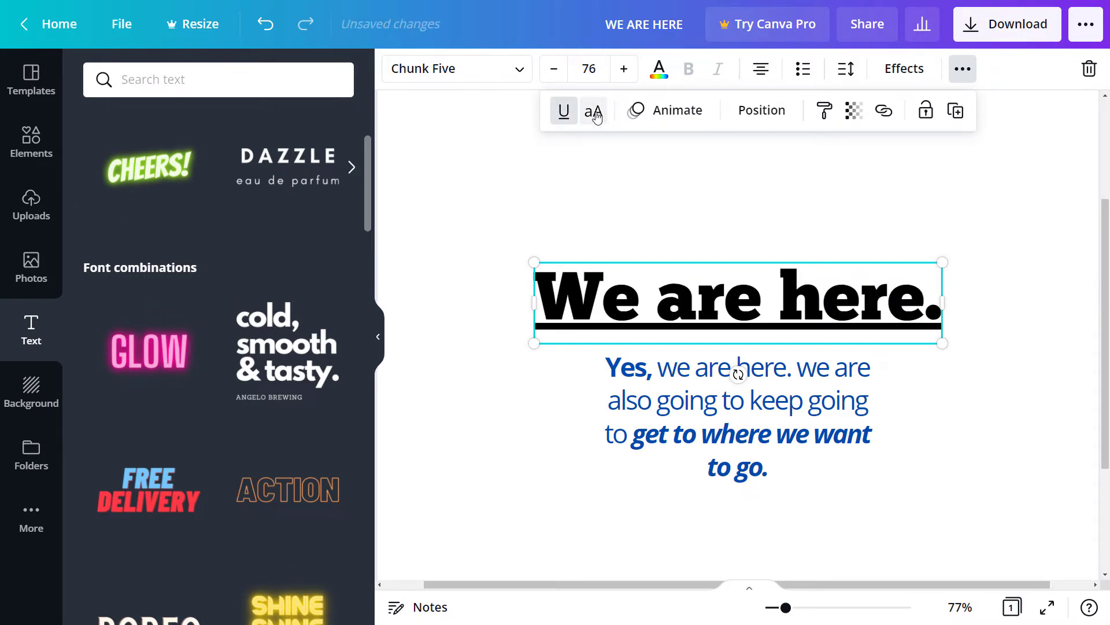
left_click(857, 117)
left_click_drag(796, 163, 742, 165)
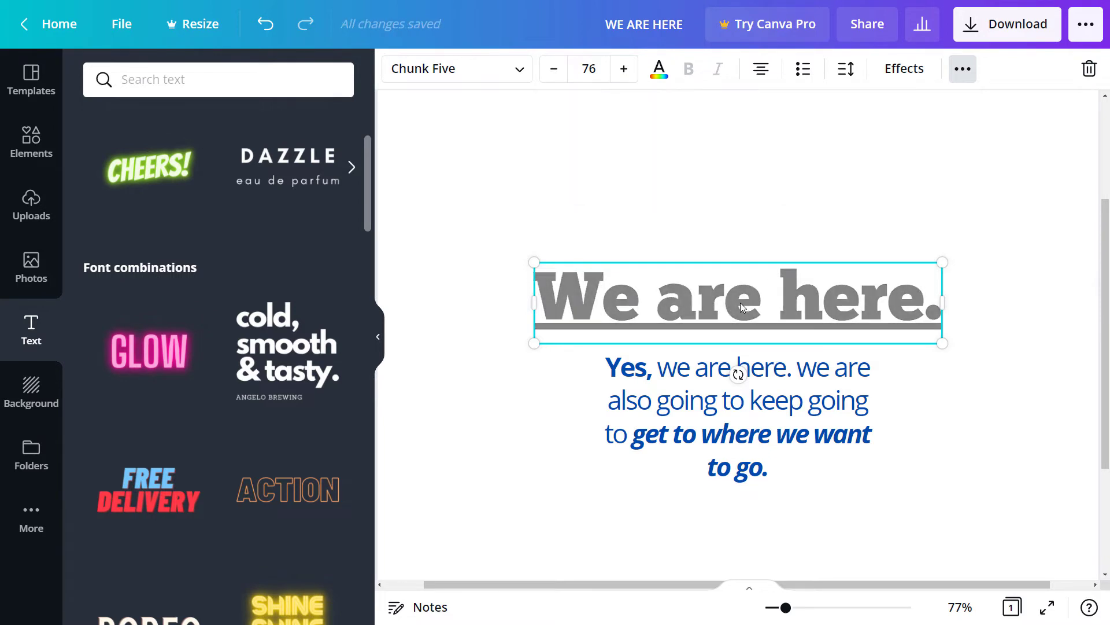
left_click_drag(740, 301, 741, 373)
left_click_drag(897, 380, 897, 325)
left_click(963, 69)
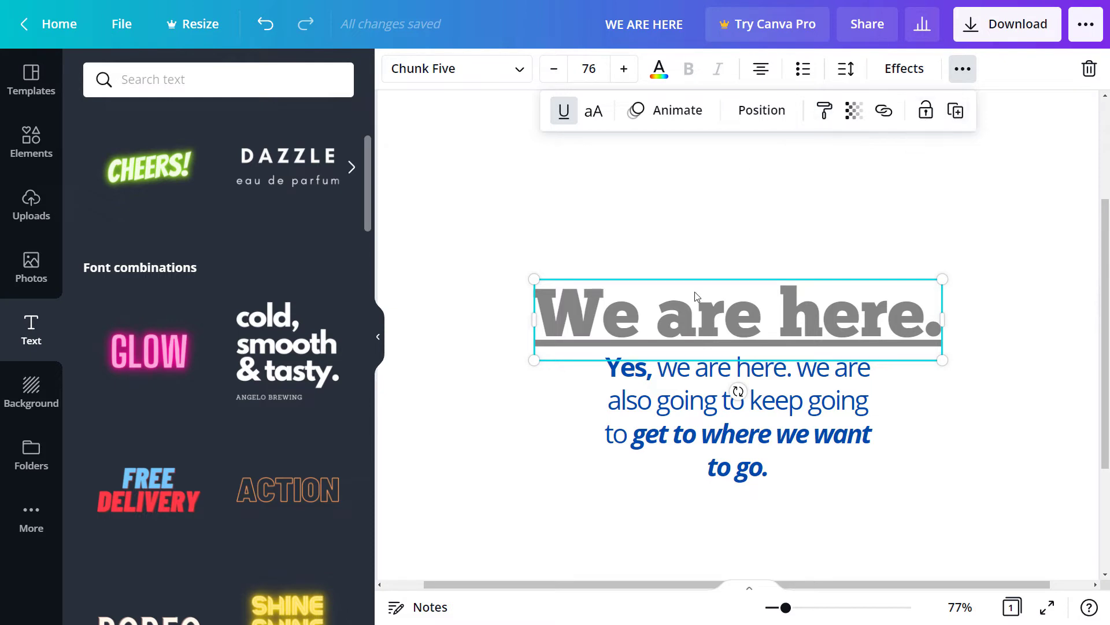
left_click(955, 241)
left_click_drag(809, 315, 810, 305)
left_click(854, 110)
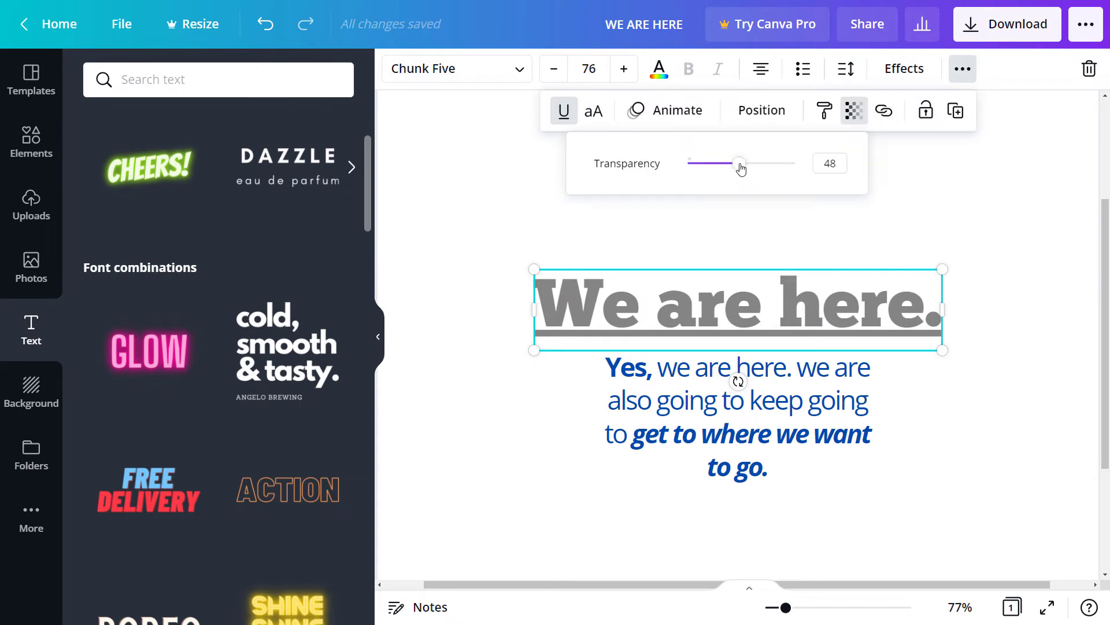
left_click_drag(741, 168, 871, 166)
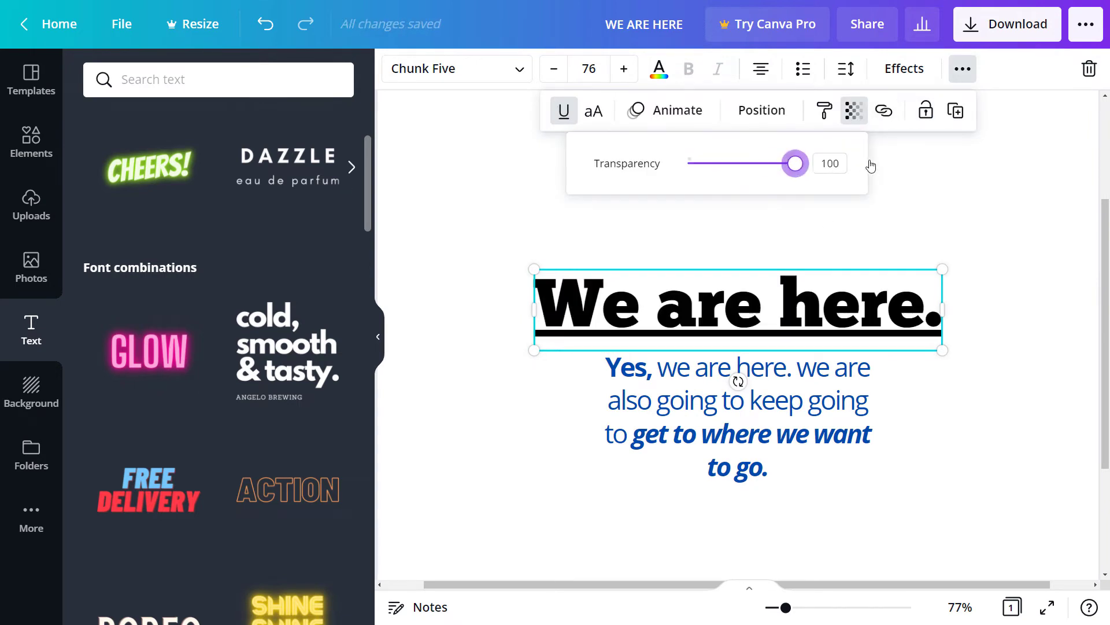
left_click(566, 113)
left_click(462, 258)
left_click(538, 295)
Give the heading a pink drop shadow with blur 61 and transparency 100
left_click(906, 72)
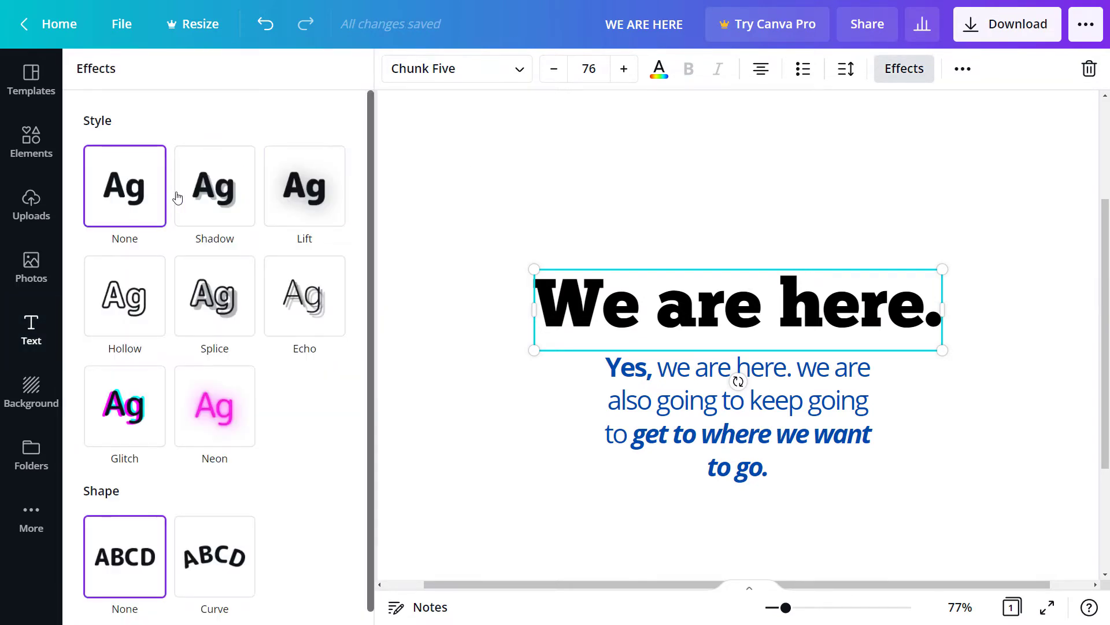
left_click(196, 194)
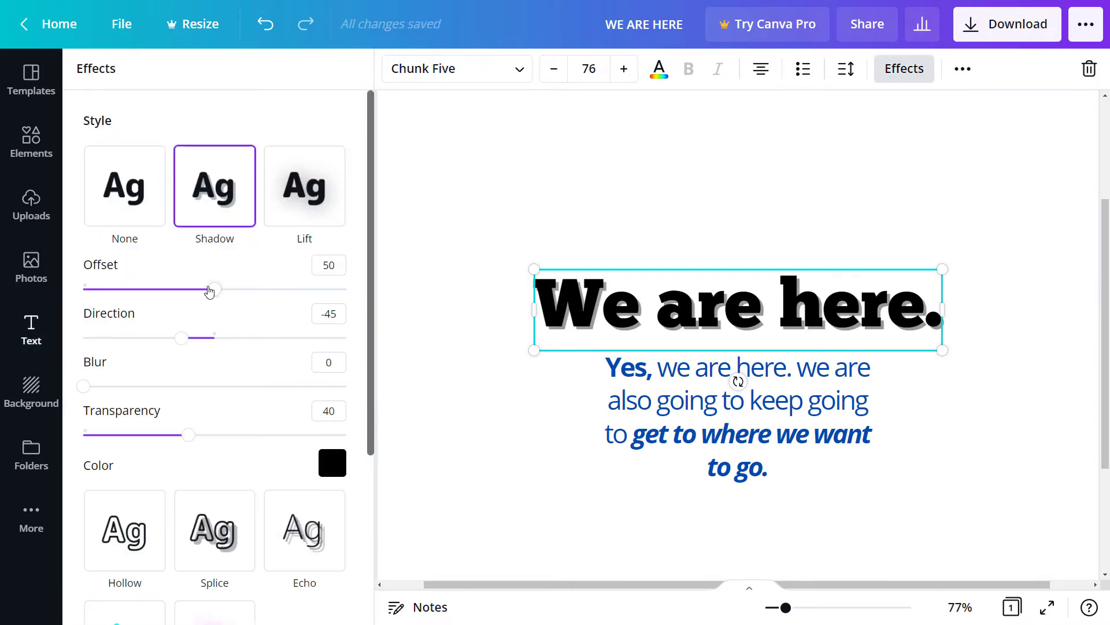
left_click_drag(209, 291, 258, 329)
left_click(330, 471)
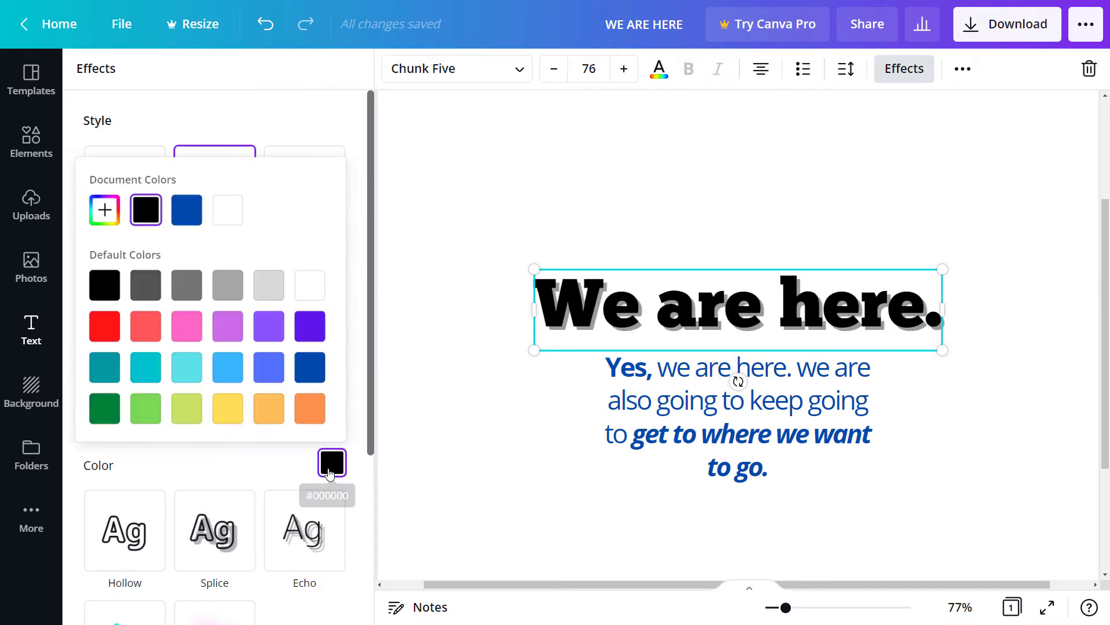
left_click(191, 328)
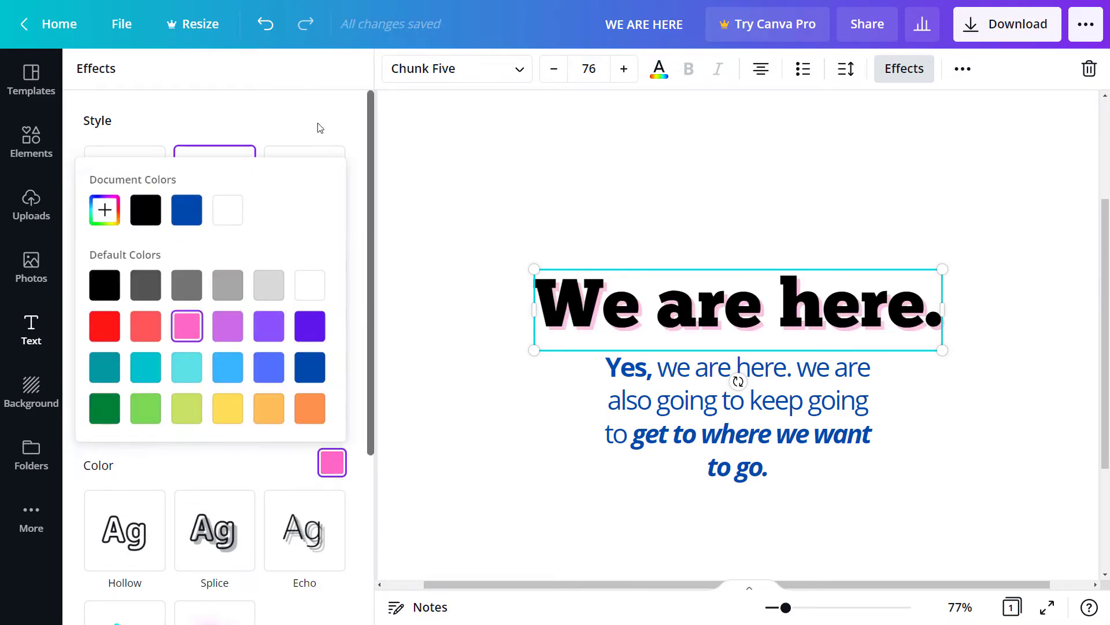
left_click_drag(85, 388, 245, 393)
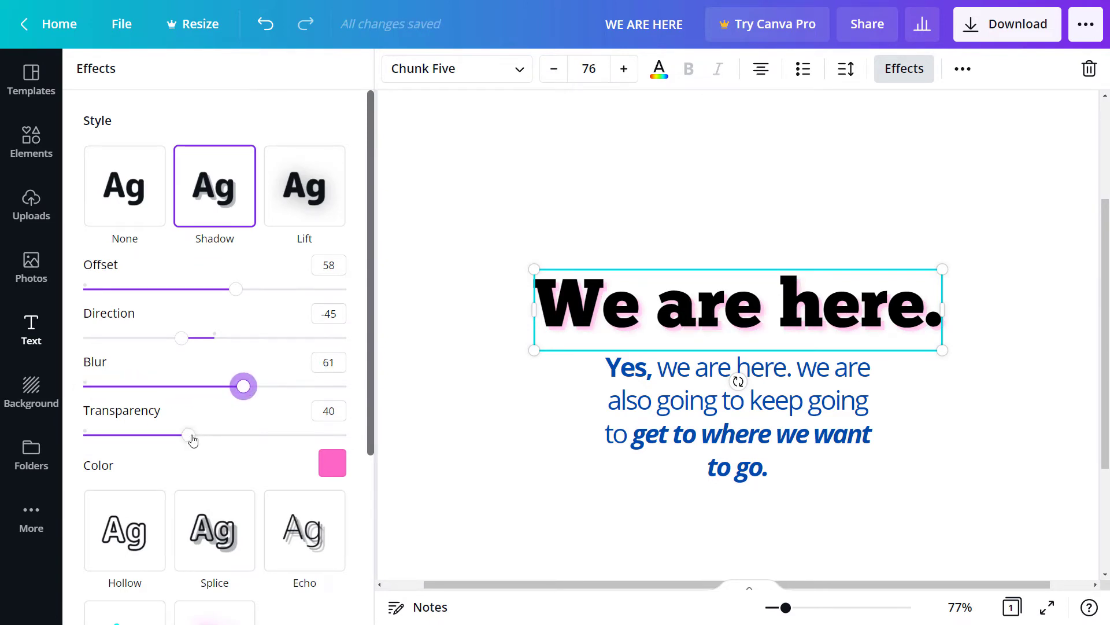
left_click_drag(193, 441, 348, 436)
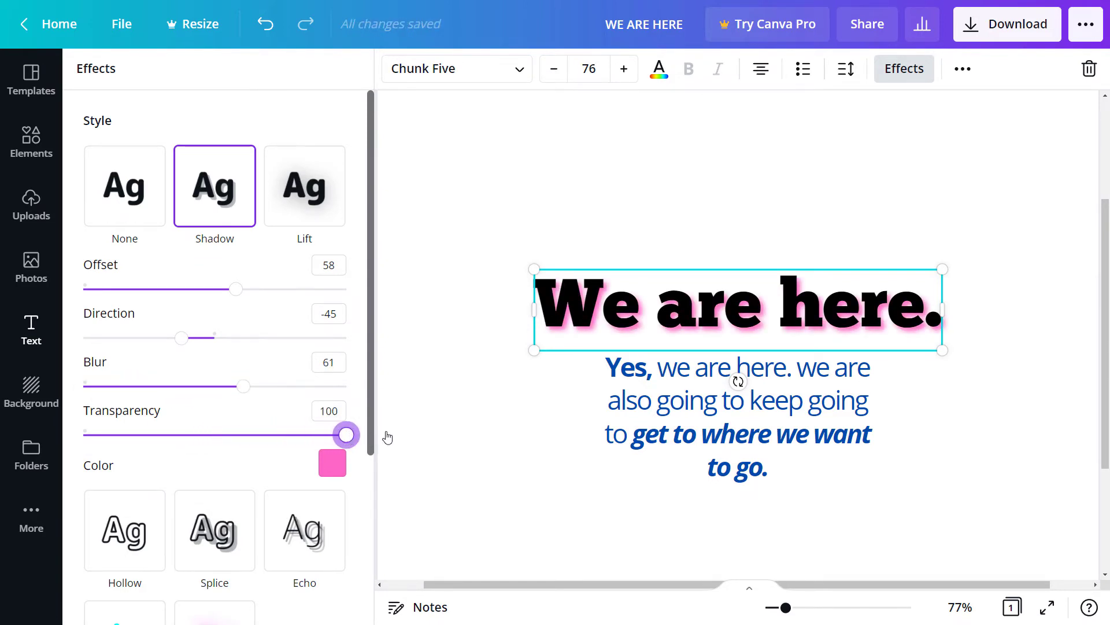
Switch the heading to the Echo effect with direction 8 and offset 34
scroll(226, 364, "down", 2)
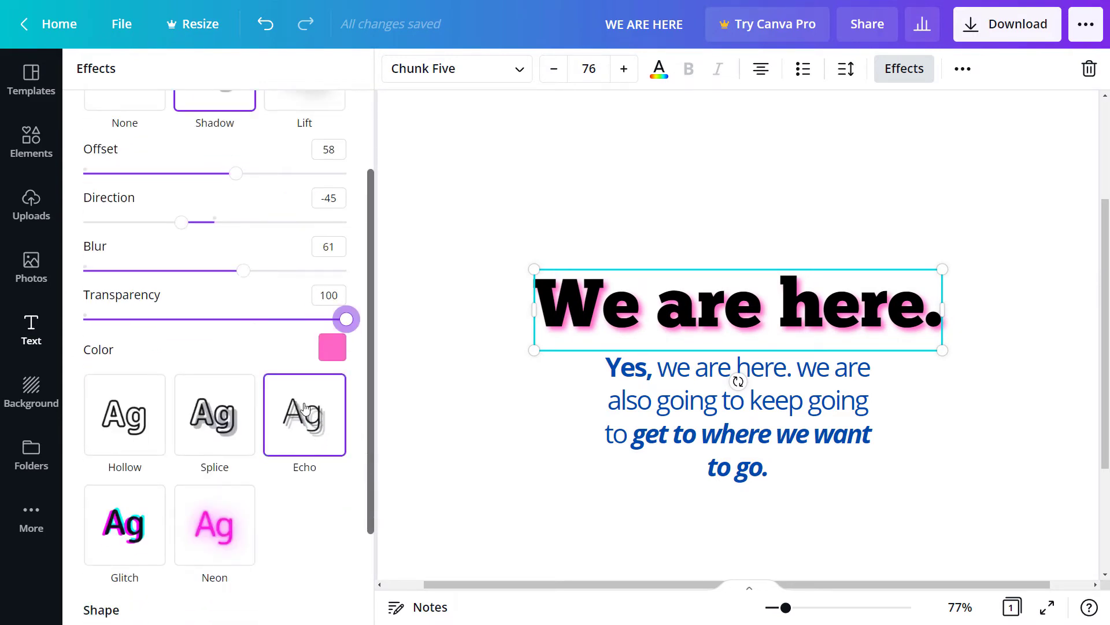
left_click(309, 431)
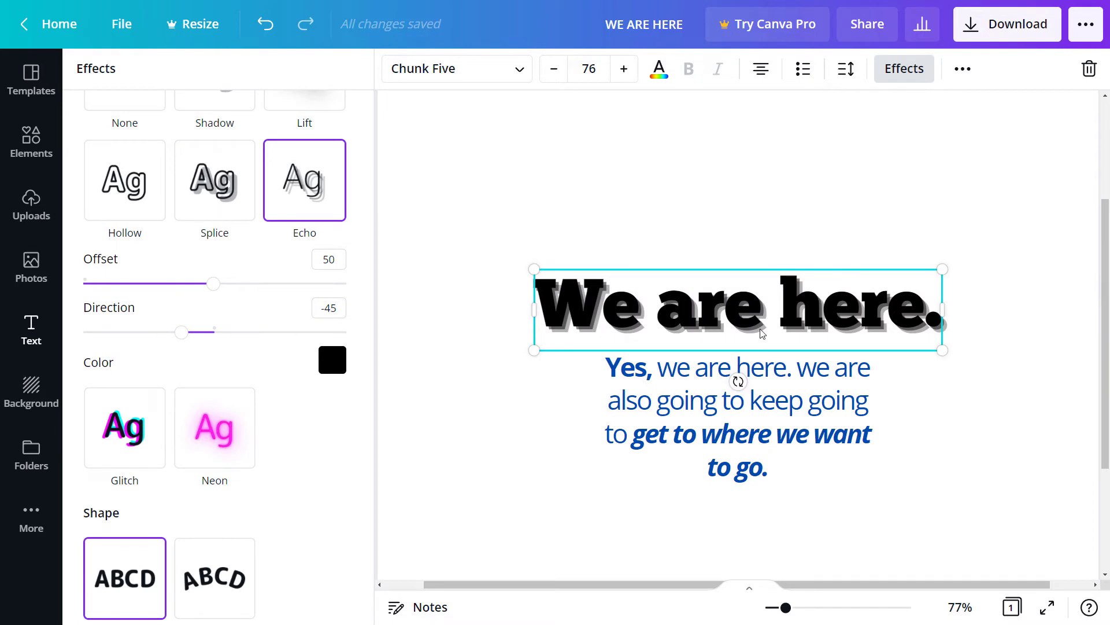
left_click_drag(183, 336, 222, 352)
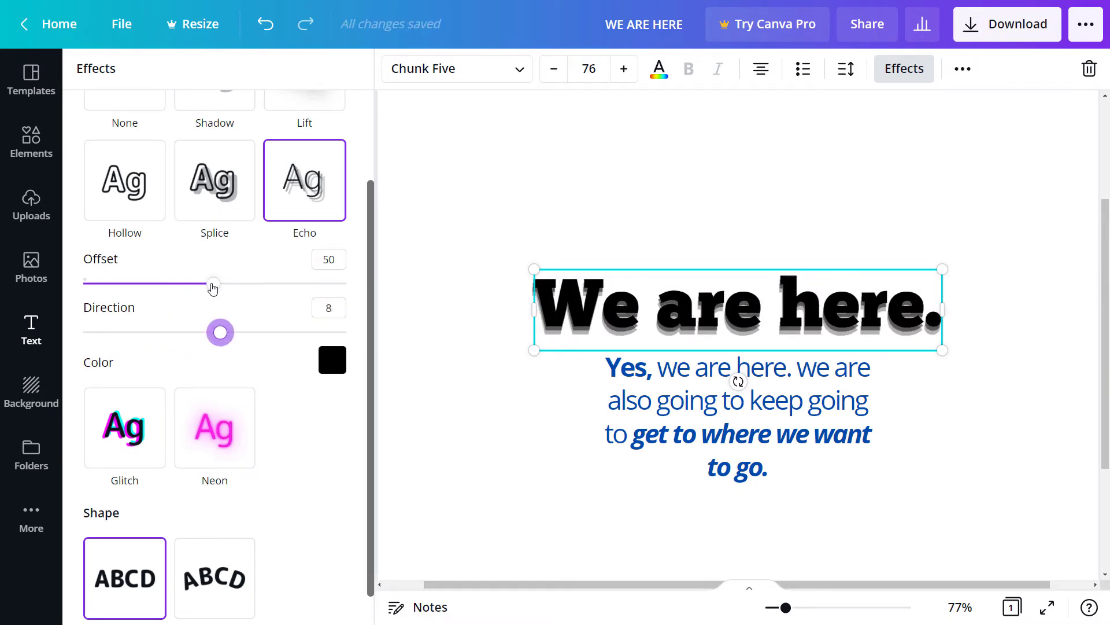
left_click_drag(214, 283, 172, 295)
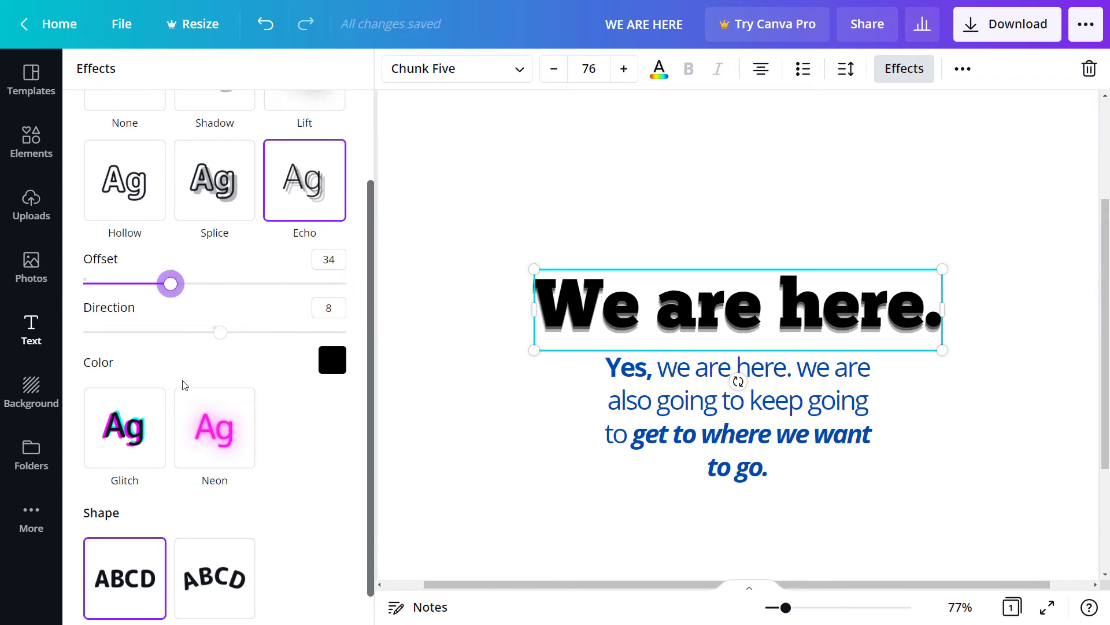
Apply the Glitch effect in cyan and magenta with offset 86 and direction 127
left_click(111, 428)
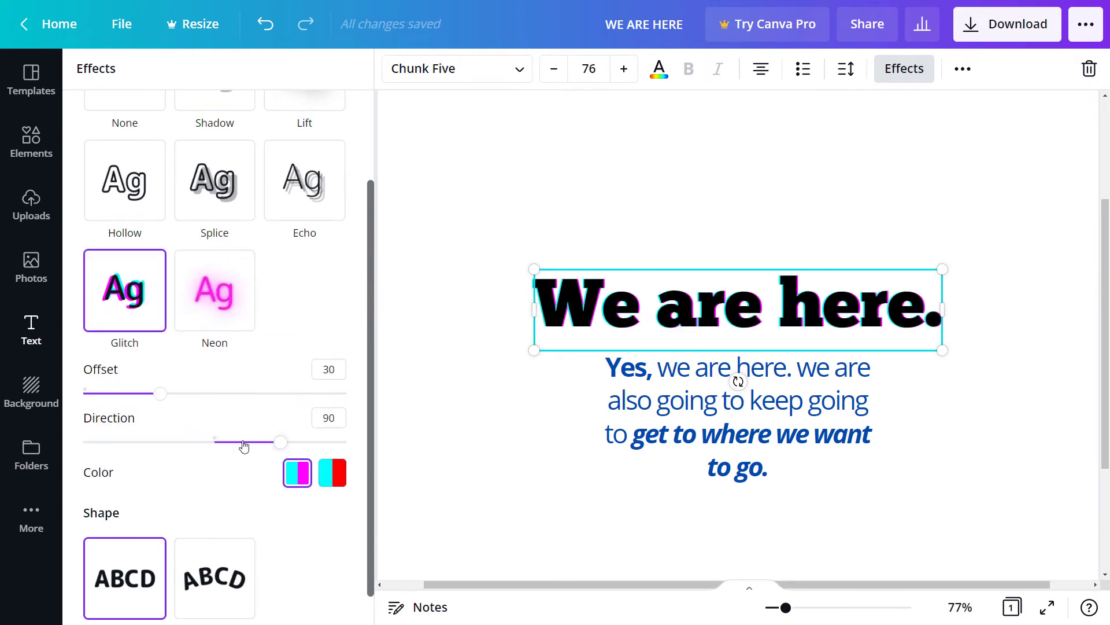
left_click(332, 475)
left_click(295, 485)
left_click_drag(164, 394, 309, 394)
left_click_drag(278, 451, 309, 456)
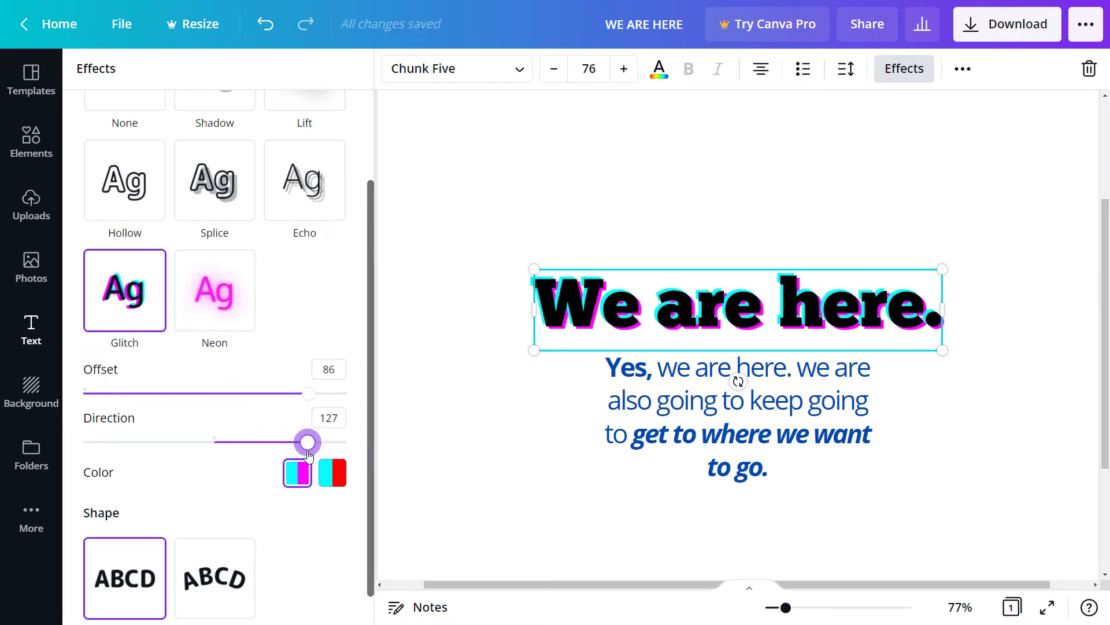
scroll(318, 441, "down", 1)
left_click(299, 443)
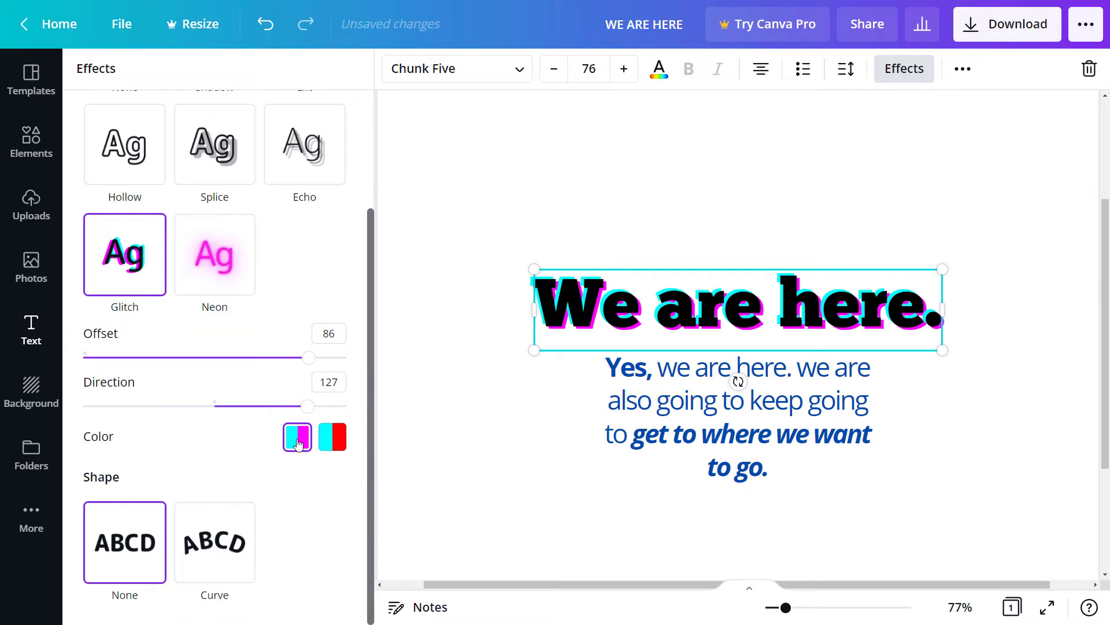
Try the Neon and Splice effects on the heading
left_click(201, 236)
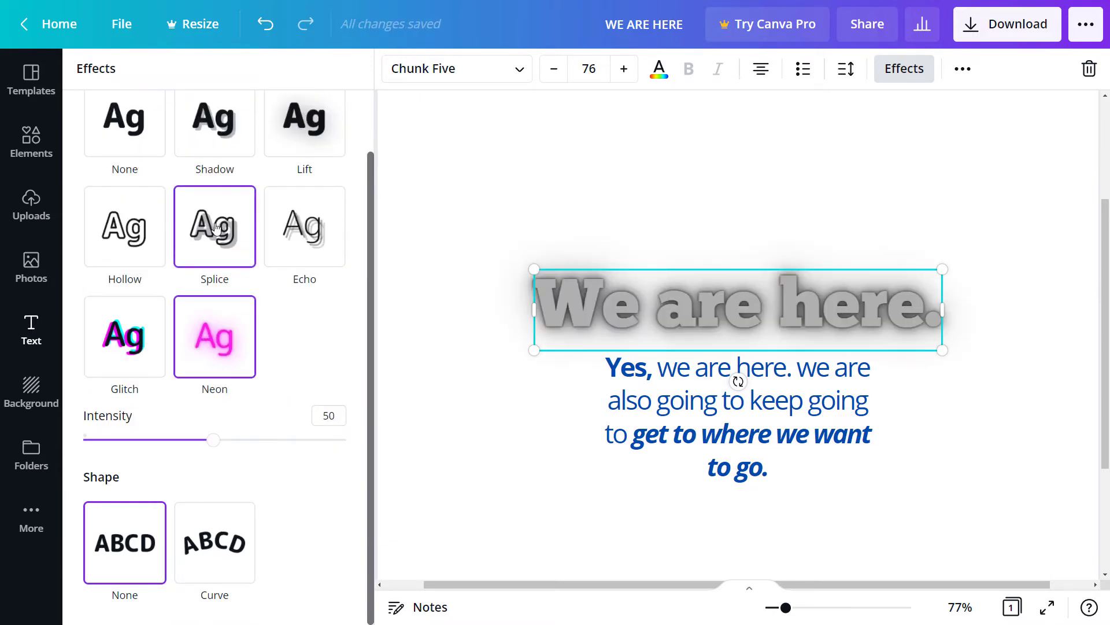
left_click(215, 228)
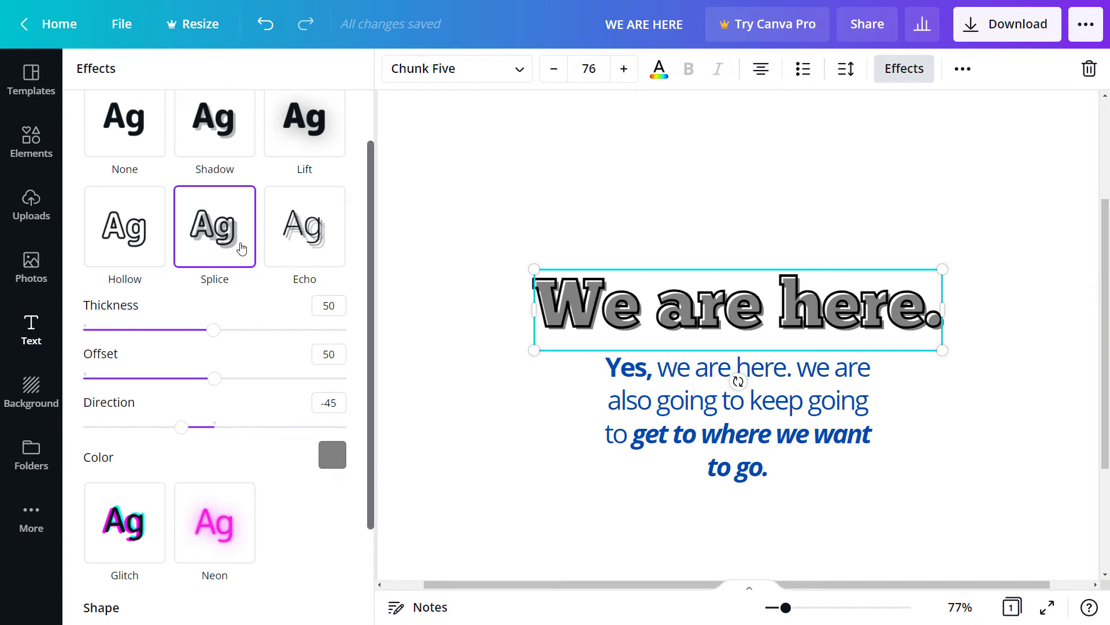
scroll(139, 436, "down", 3)
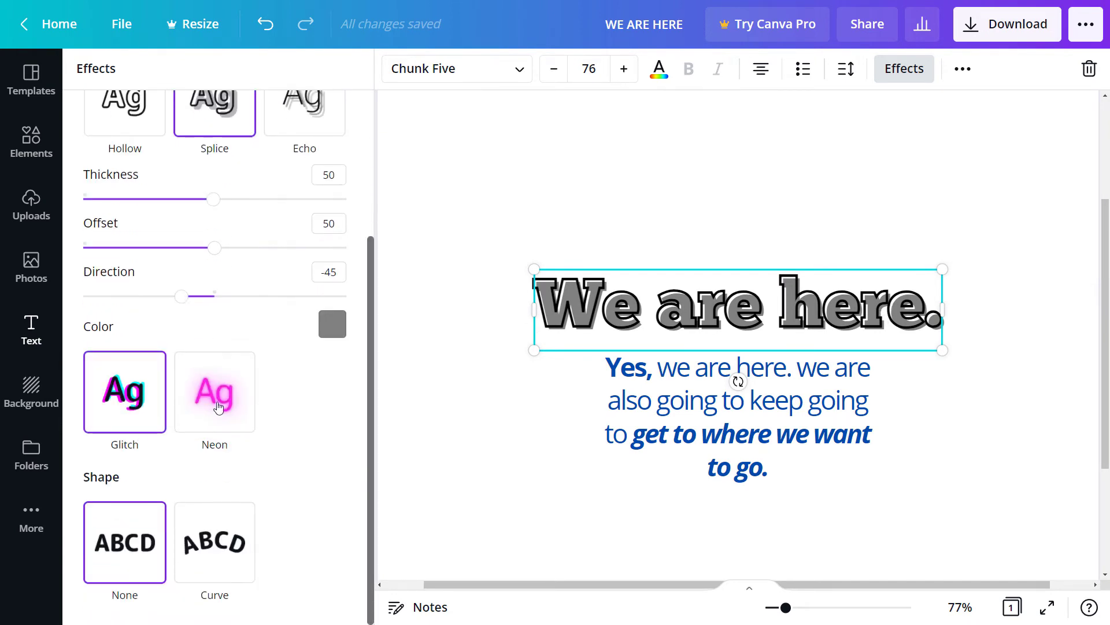
scroll(372, 305, "up", 5)
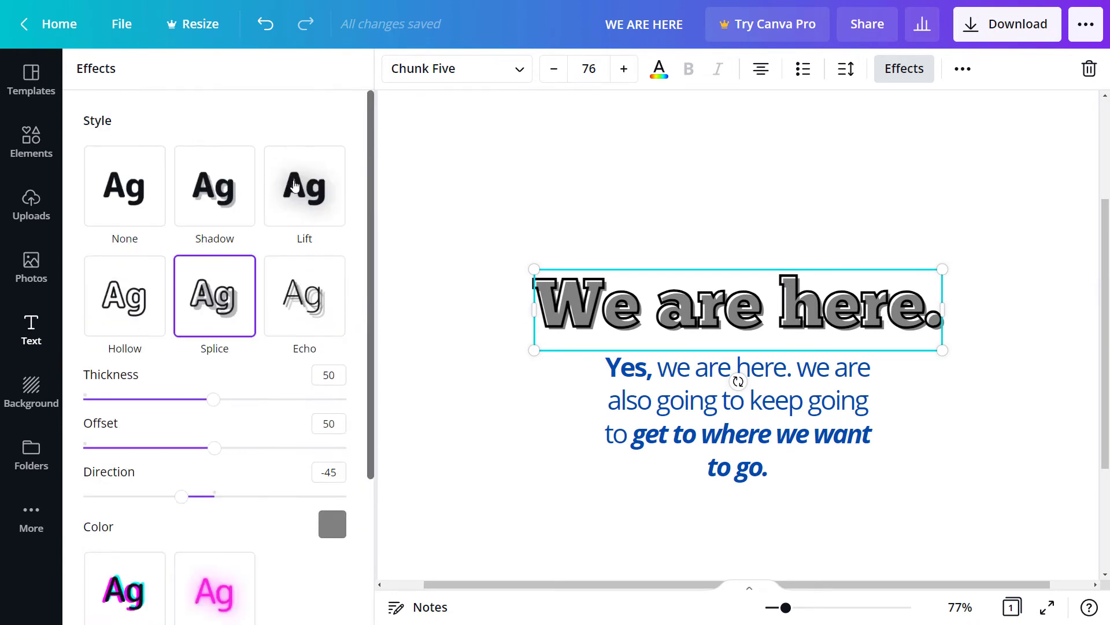
scroll(343, 433, "down", 4)
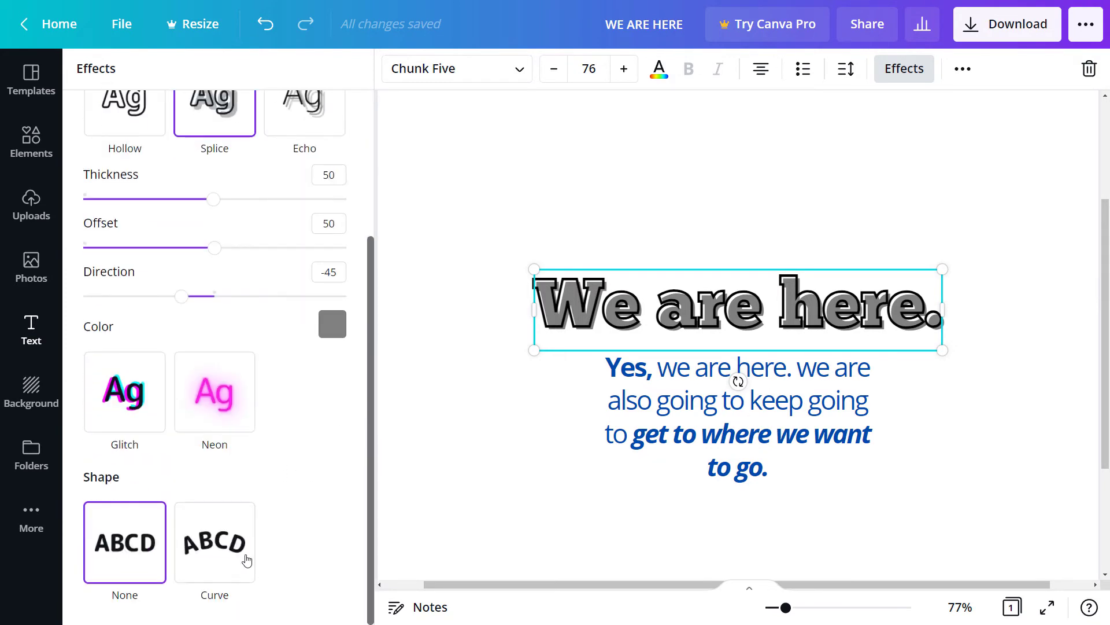
left_click(652, 304)
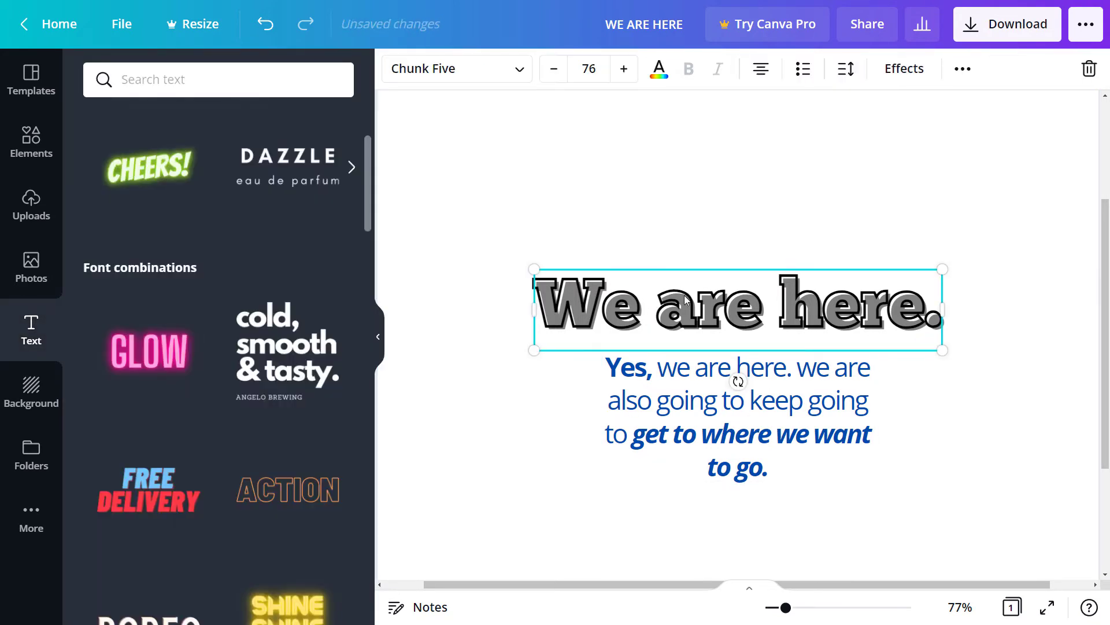
Undo the Splice trial to restore the Glitch effect on the heading
left_click(903, 73)
scroll(148, 495, "down", 4)
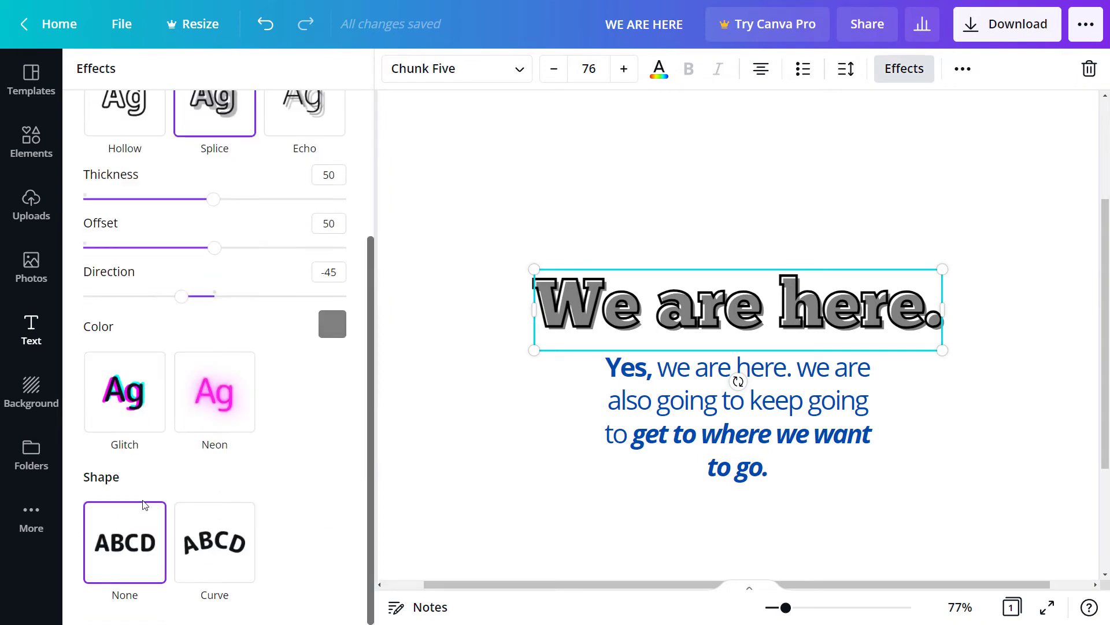
scroll(204, 395, "up", 4)
scroll(228, 508, "down", 4)
scroll(223, 545, "up", 4)
left_click(265, 26)
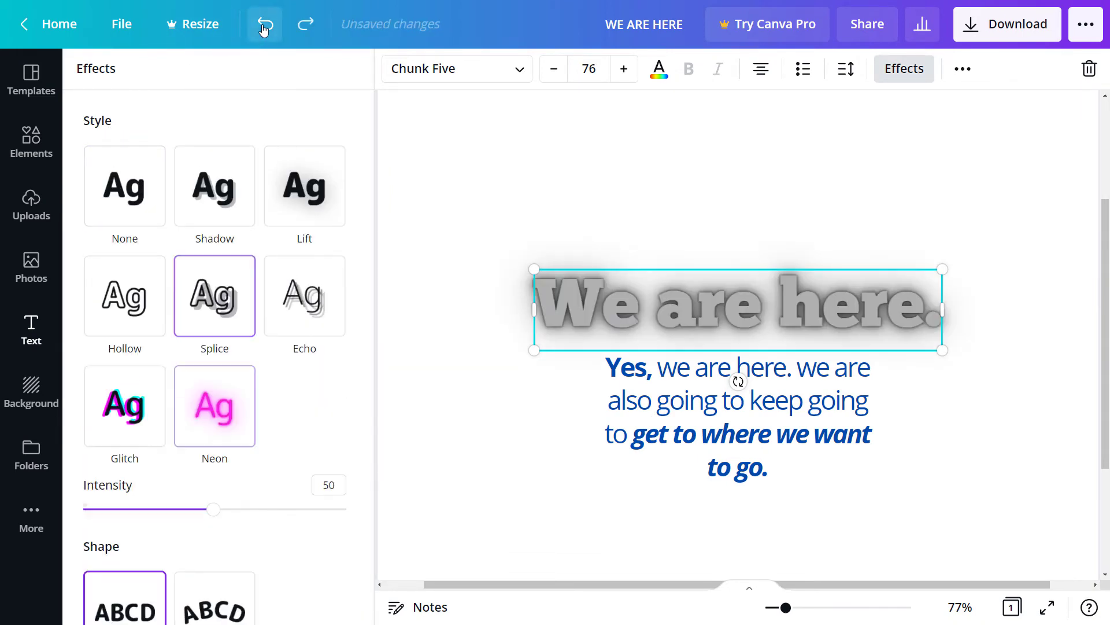
left_click(265, 28)
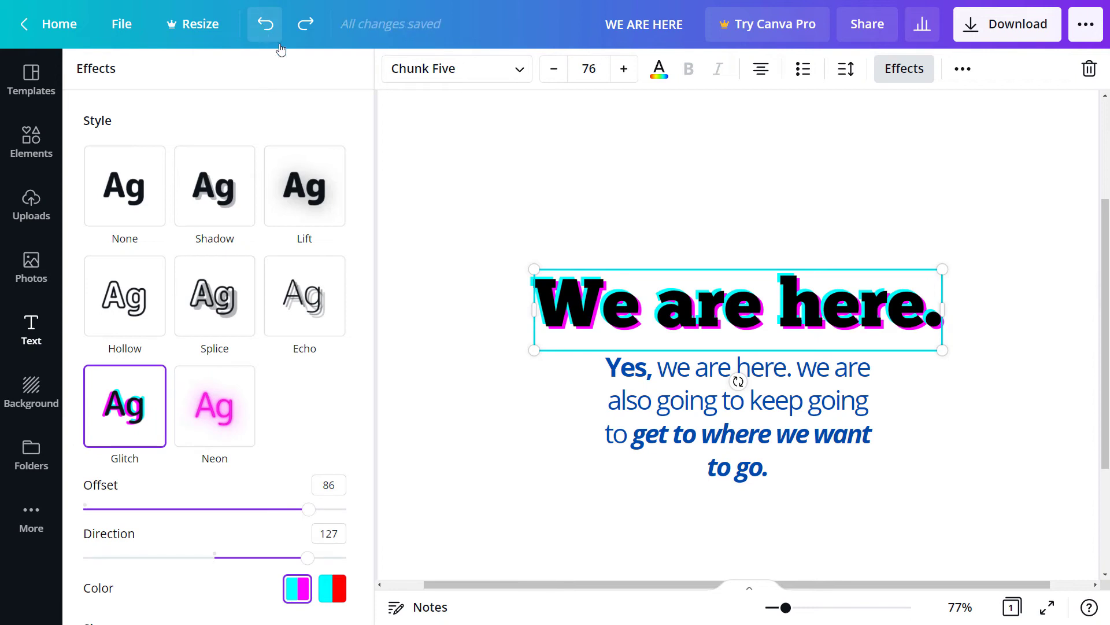
scroll(219, 433, "down", 3)
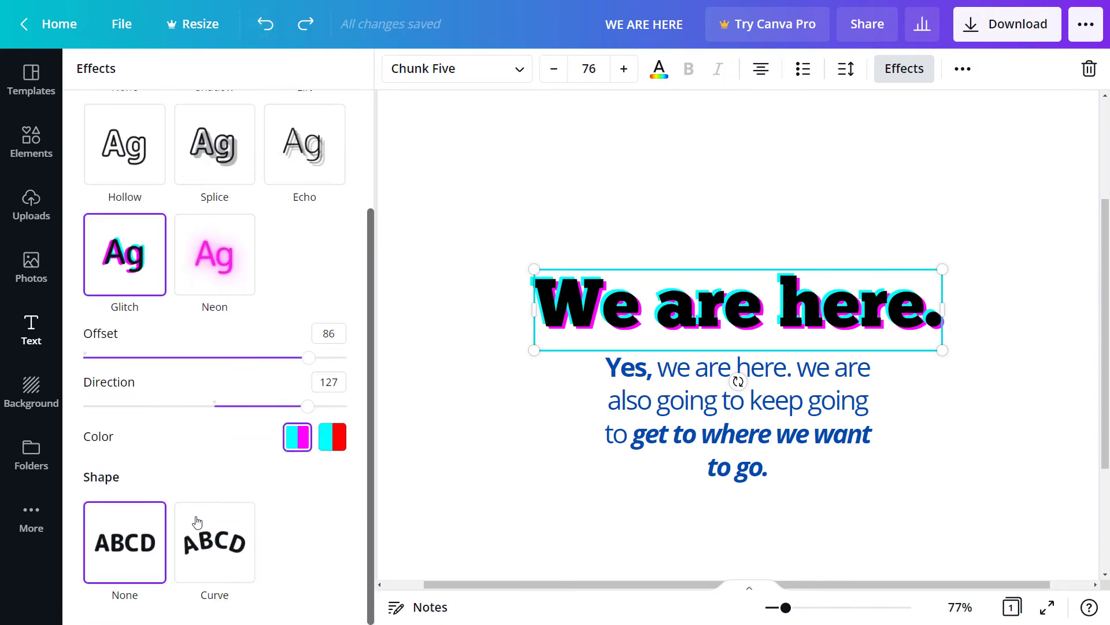
Bend the 'We are here.' heading into a gentle curved arc
left_click(211, 539)
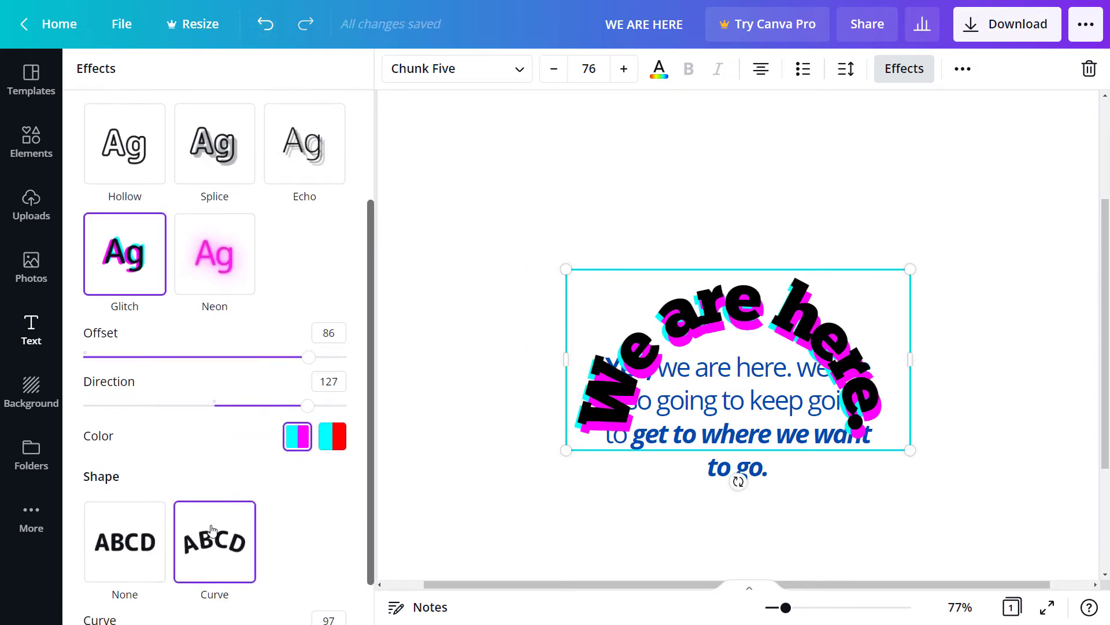
scroll(212, 530, "down", 1)
left_click_drag(346, 591, 287, 590)
left_click(693, 274)
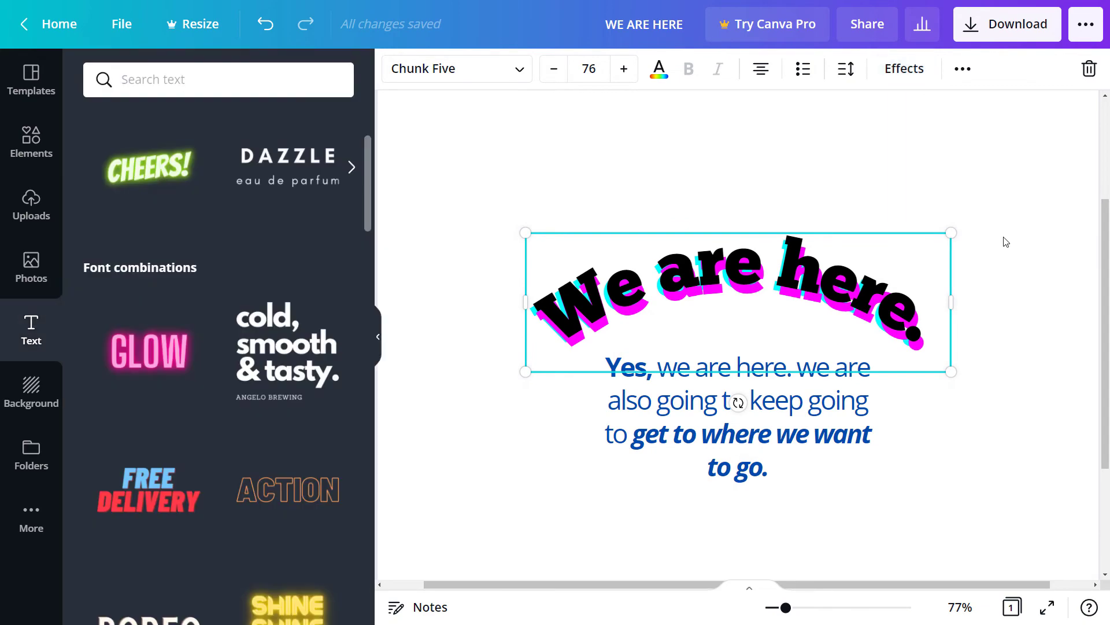
left_click(905, 68)
scroll(350, 255, "down", 3)
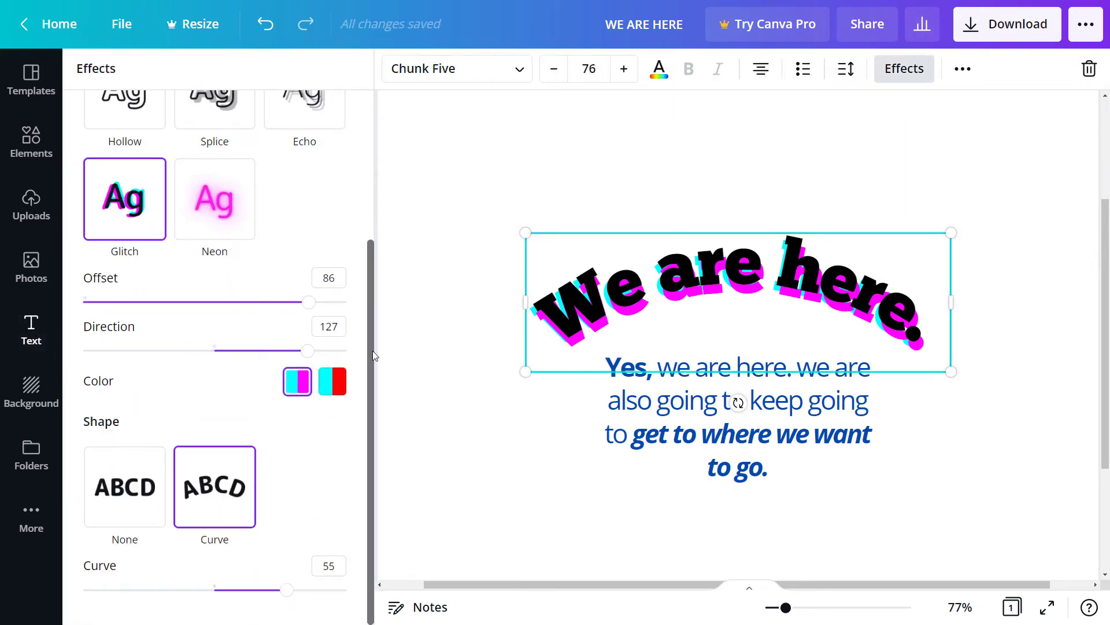
left_click_drag(373, 355, 543, 387)
Try curving the body paragraph, then straighten it and narrow it to three lines
left_click(723, 408)
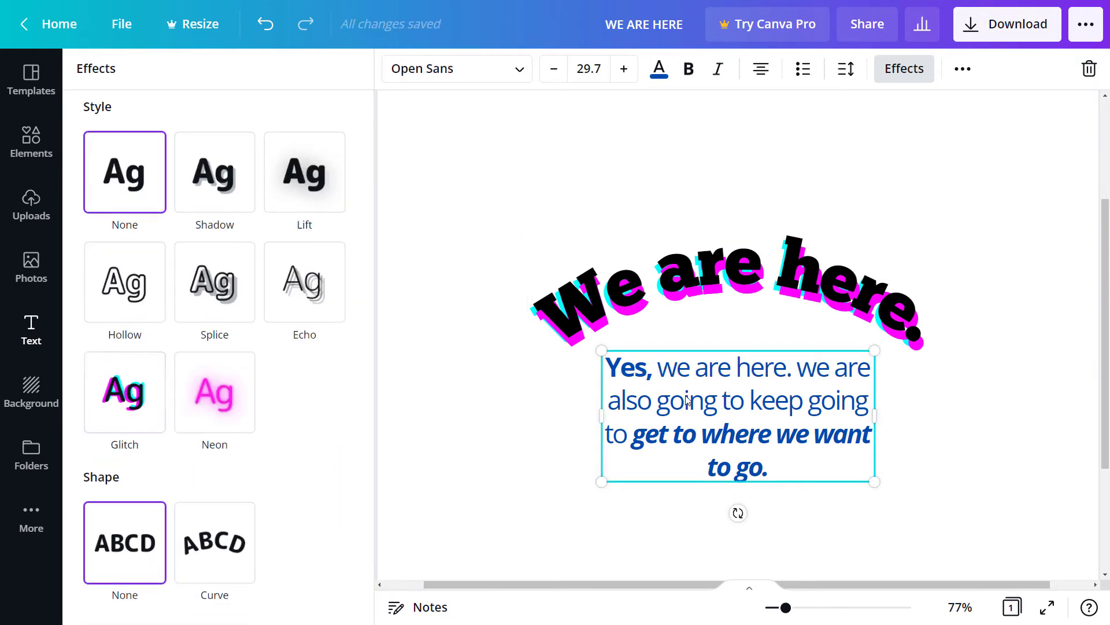
left_click(216, 543)
left_click(146, 547)
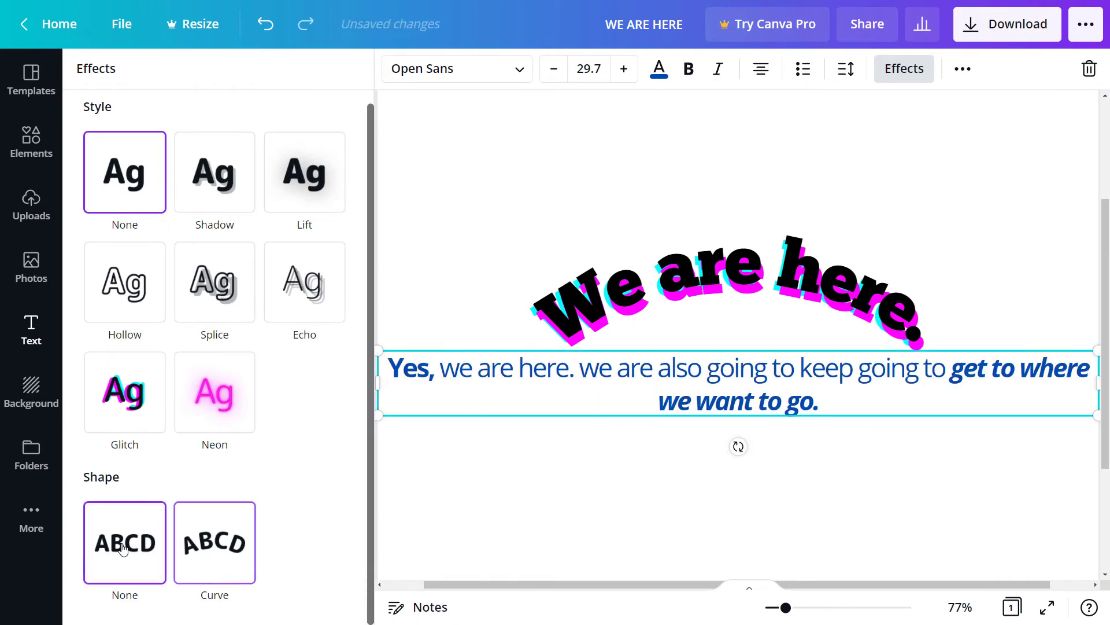
left_click_drag(381, 386, 743, 399)
Remove the heading's glitch effect and centre the four-line body text beneath it
left_click(722, 306)
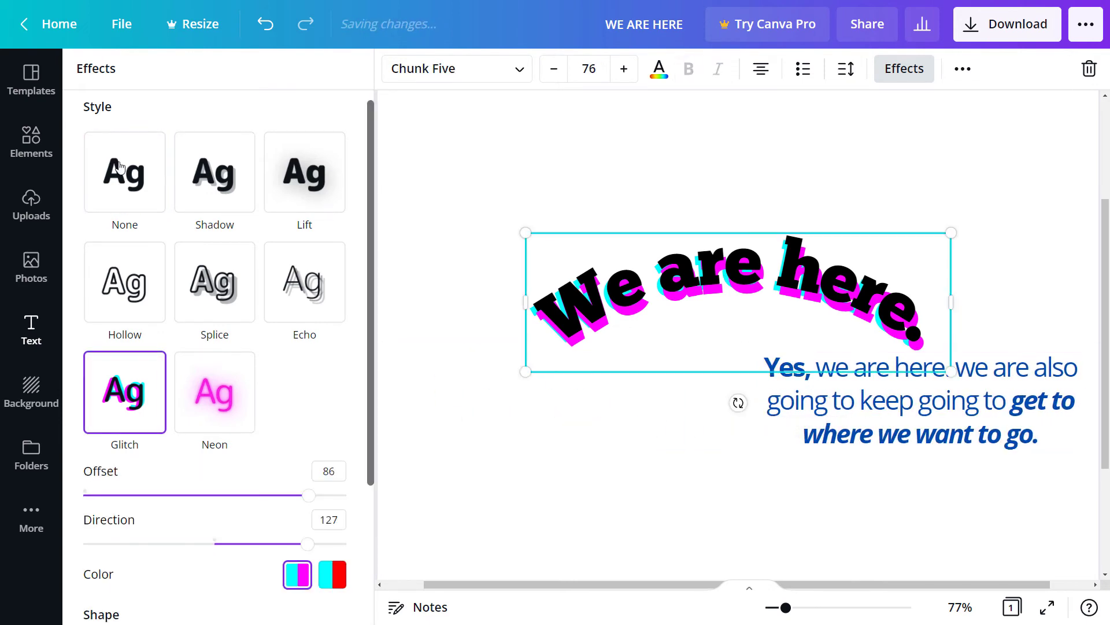
left_click(125, 177)
left_click_drag(895, 407, 721, 378)
left_click_drag(926, 372, 829, 372)
left_click_drag(726, 381, 763, 371)
key("Escape")
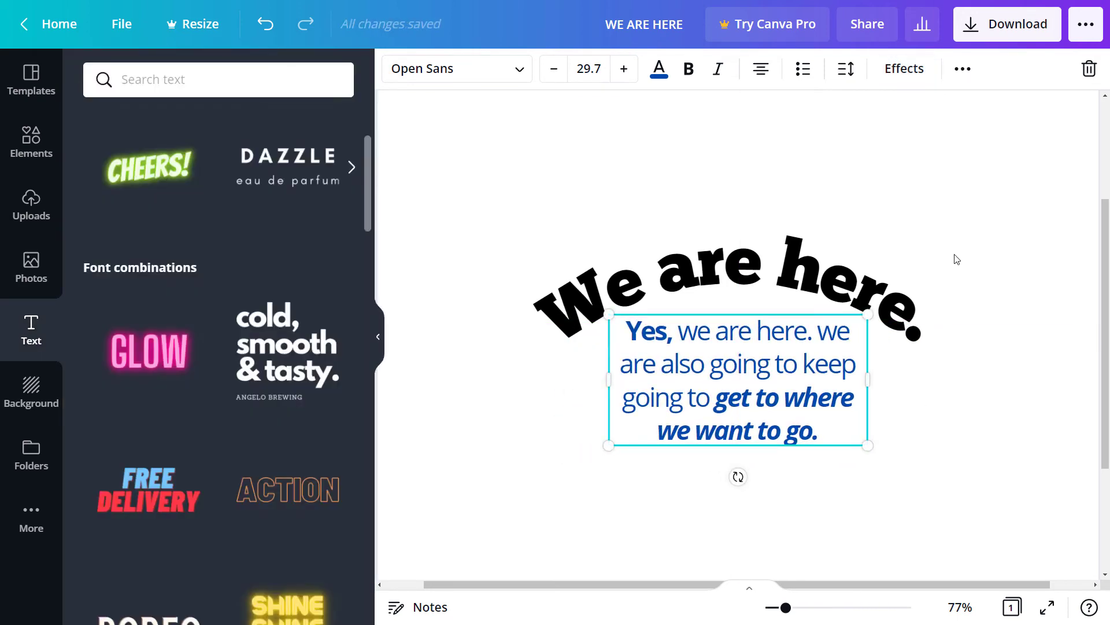
Marquee-select both text elements and delete them
left_click(956, 259)
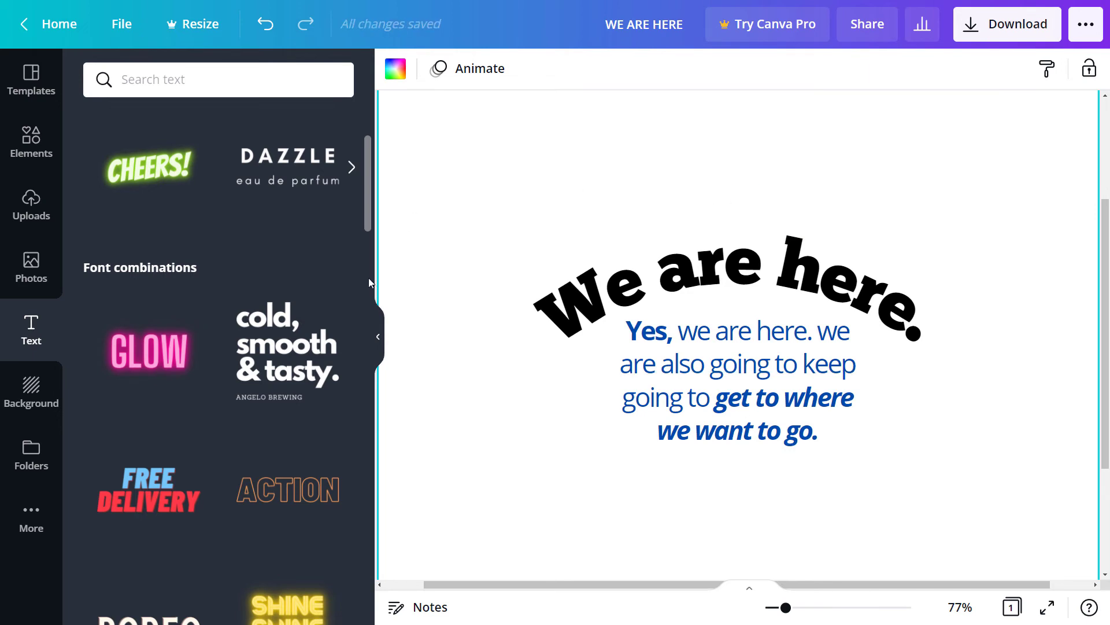
scroll(231, 347, "down", 3)
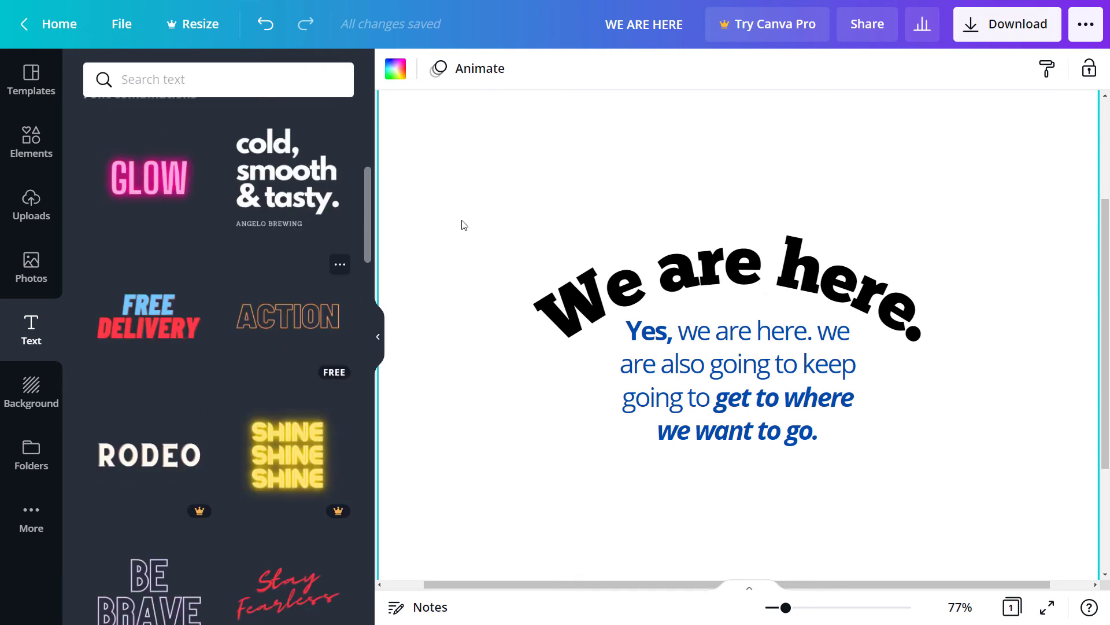
left_click_drag(907, 172, 712, 454)
key("Delete")
Search the text styles for 'comic', browse the results, then clear the search
scroll(369, 200, "down", 5)
left_click_drag(375, 243, 363, 333)
left_click(167, 72)
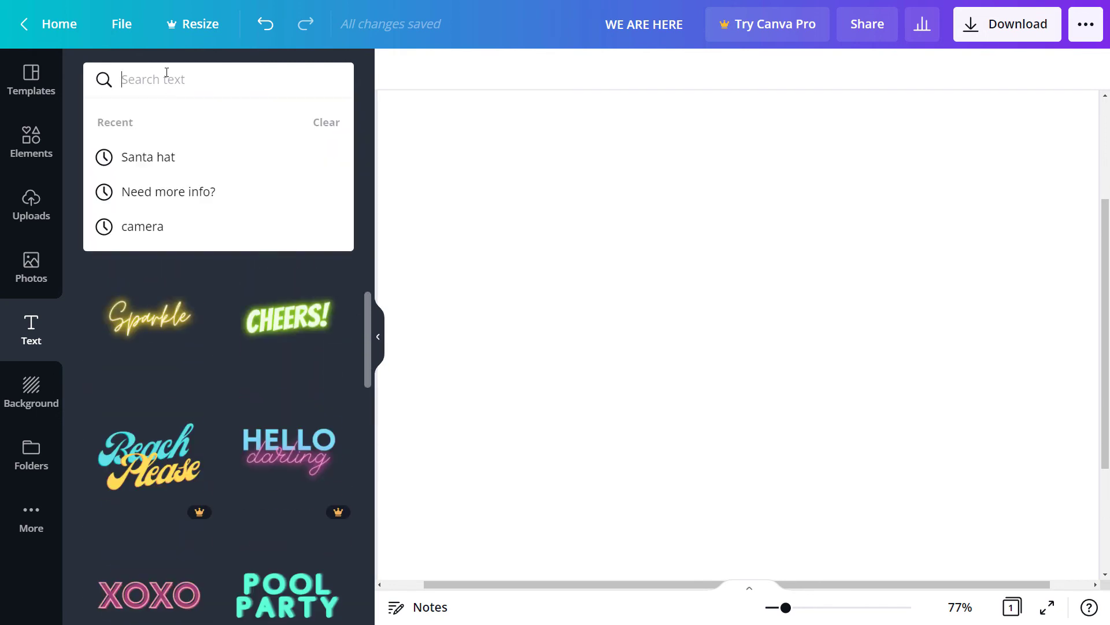
type("comic")
key("Return")
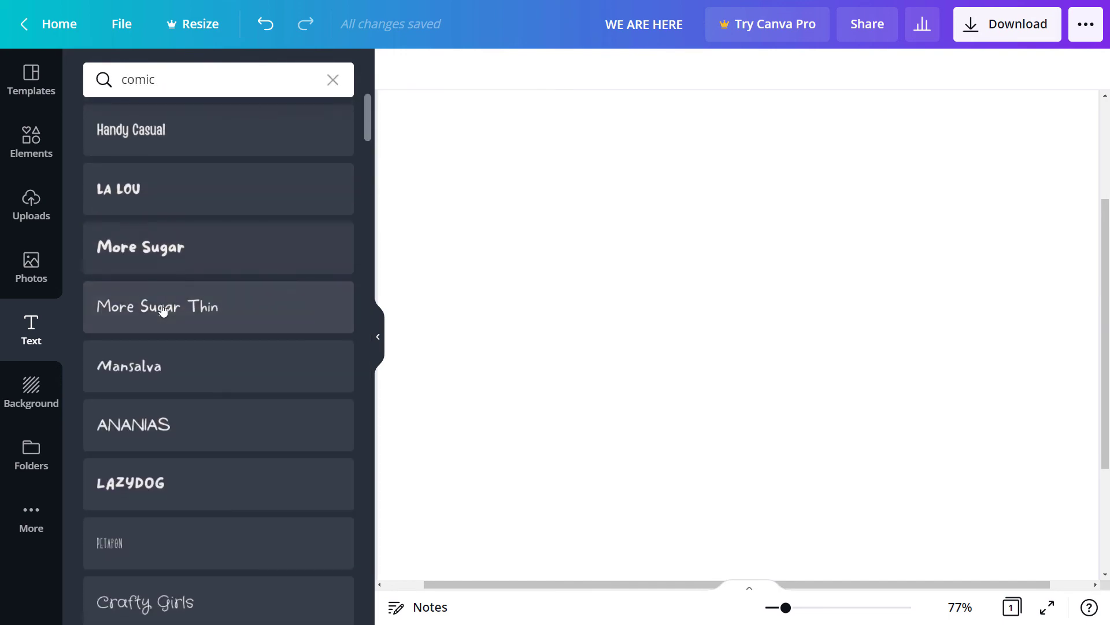
scroll(164, 313, "down", 10)
mouse_move(365, 231)
left_mouse_down()
mouse_move(332, 581)
mouse_move(359, 249)
left_mouse_up()
left_click(333, 80)
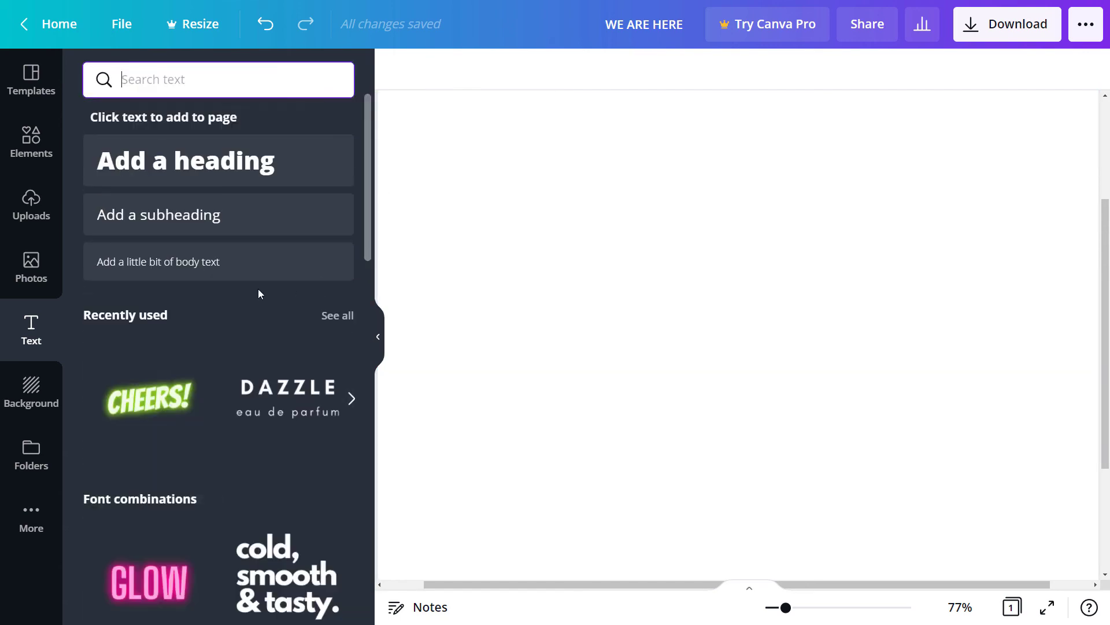
scroll(258, 293, "down", 5)
scroll(173, 289, "up", 2)
scroll(122, 275, "up", 2)
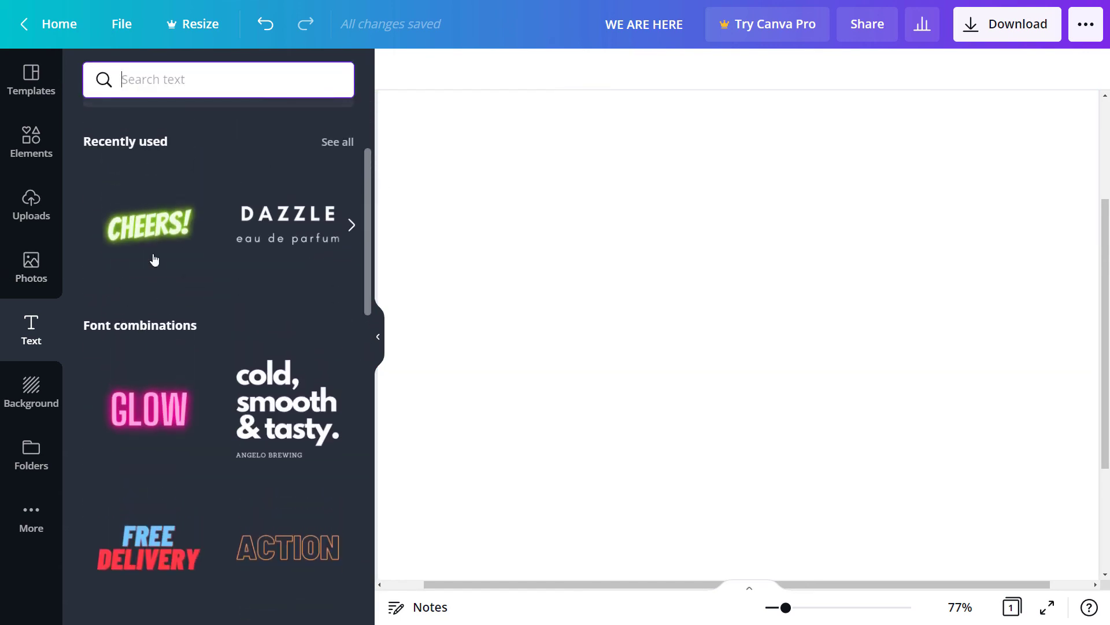
scroll(175, 332, "down", 9)
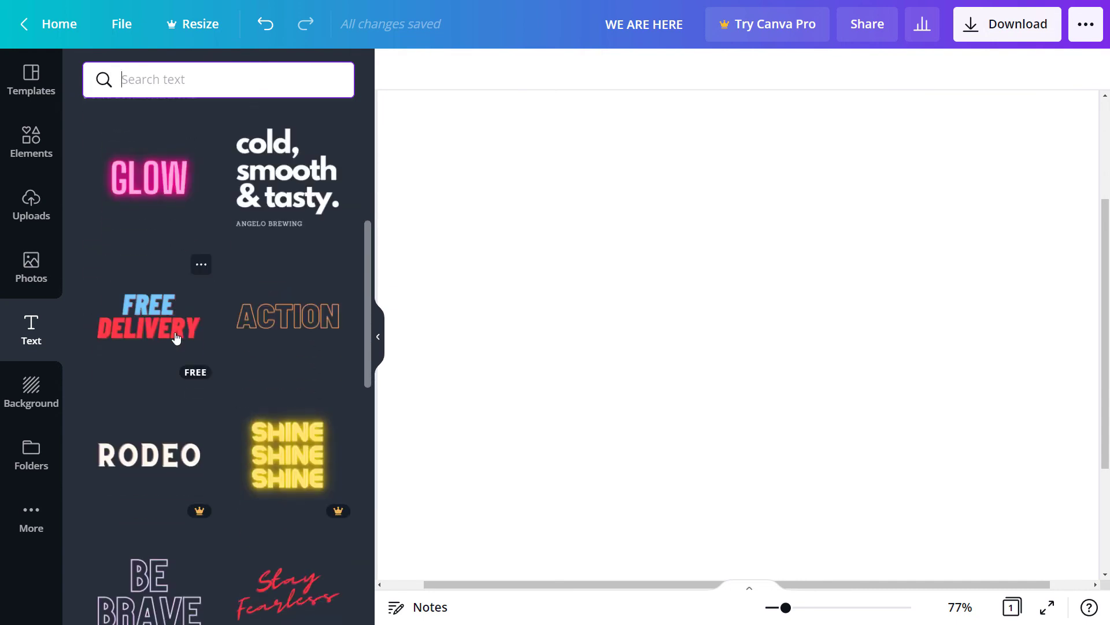
scroll(174, 333, "up", 5)
Add the FREE DELIVERY text combination and retype FREE as EXPENSIVE
left_click_drag(261, 340, 606, 317)
double_click(677, 280)
left_click(739, 260)
double_click(613, 264)
type("EXPENSIVE")
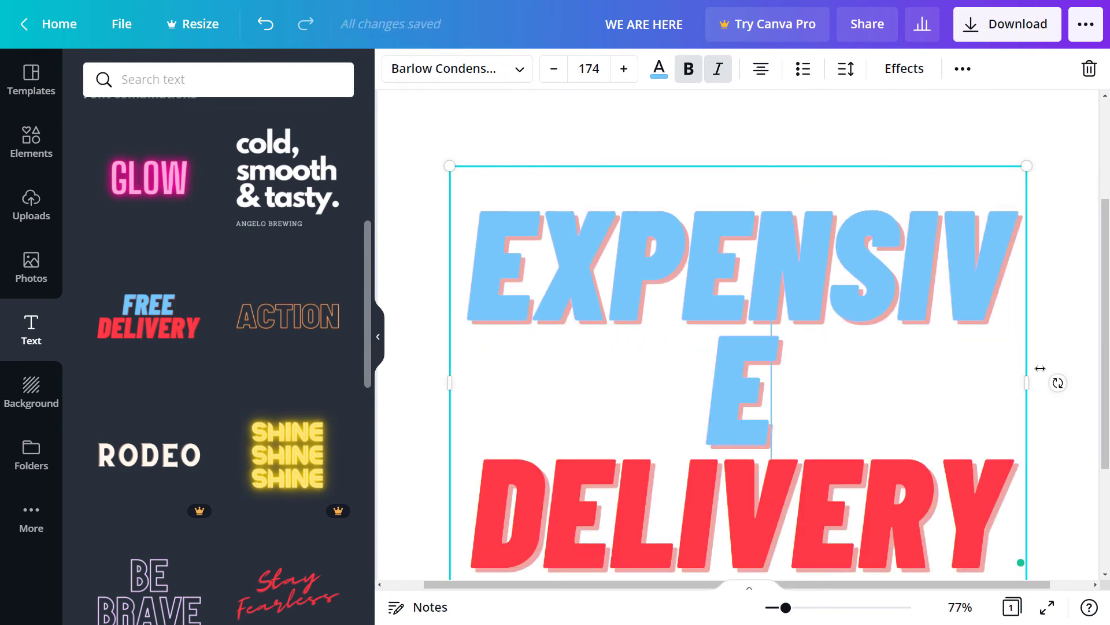
Widen the text box so EXPENSIVE fits on one line
left_click_drag(1045, 380, 1086, 385)
left_click(577, 441)
scroll(577, 441, "down", 3)
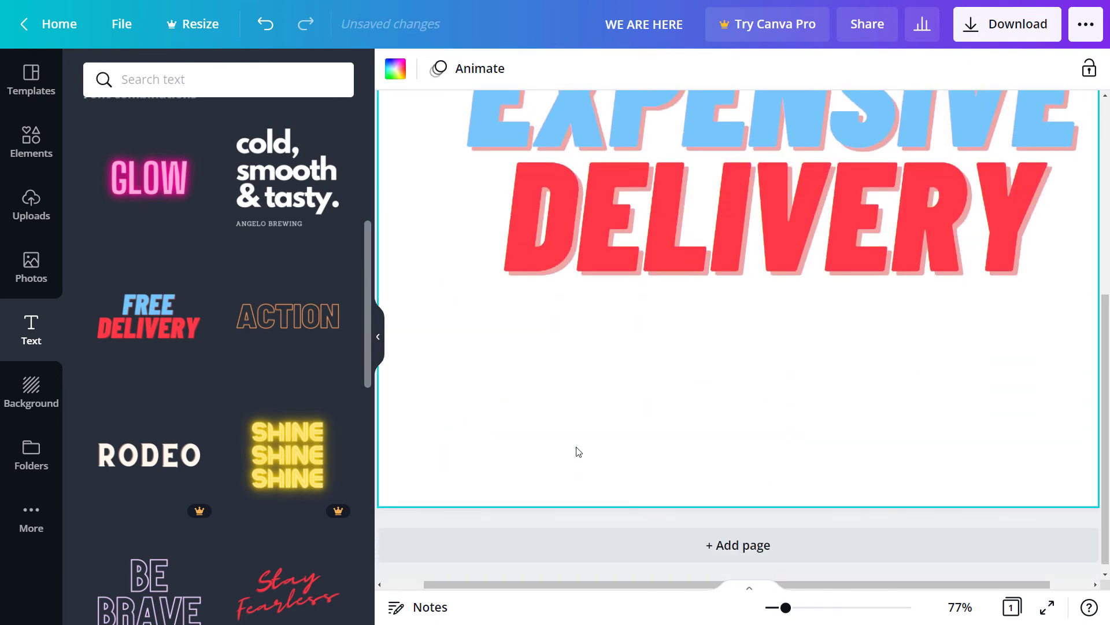
scroll(484, 368, "down", 5)
scroll(777, 328, "up", 5)
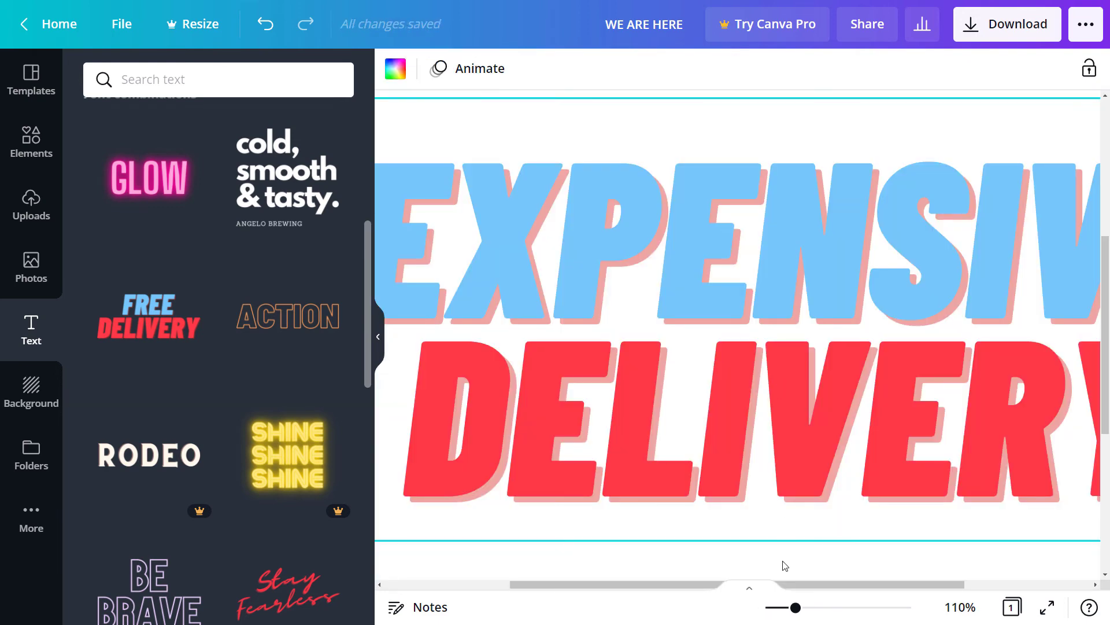
left_click_drag(795, 611, 786, 614)
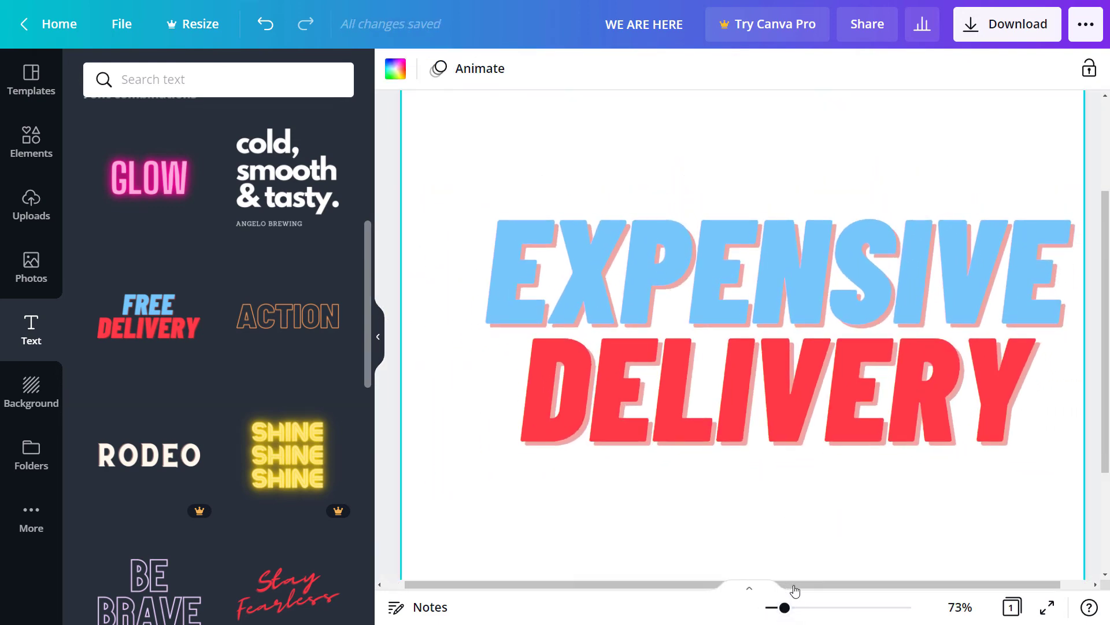
left_click_drag(835, 582, 883, 581)
left_click(852, 375)
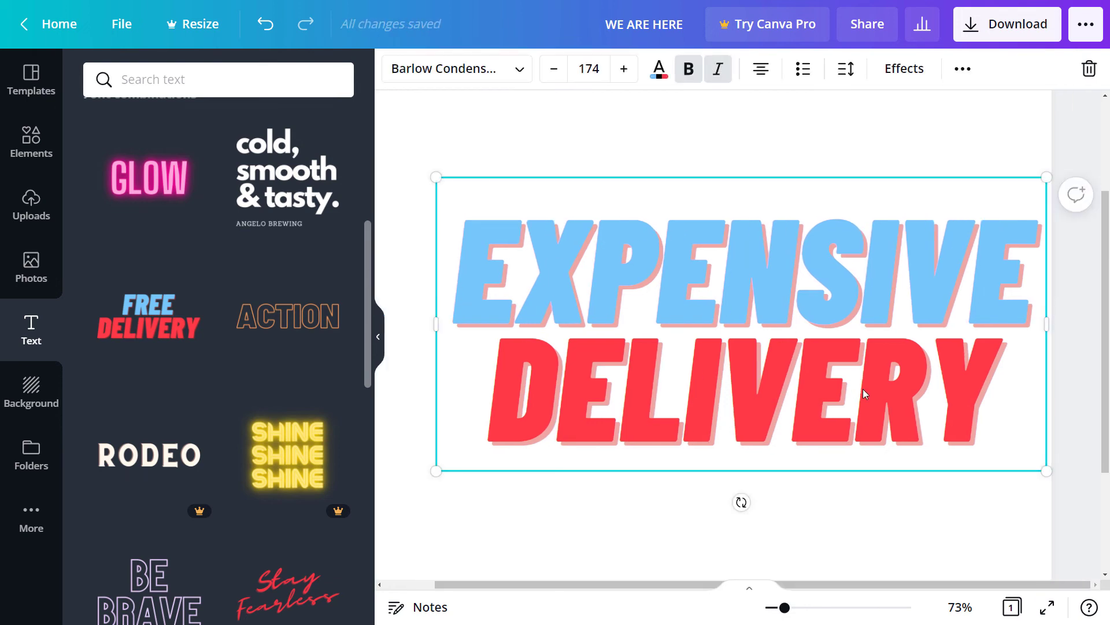
Colour EXPENSIVE red, DELIVE black and RY purple
left_click(791, 278)
left_click_drag(1006, 270, 473, 280)
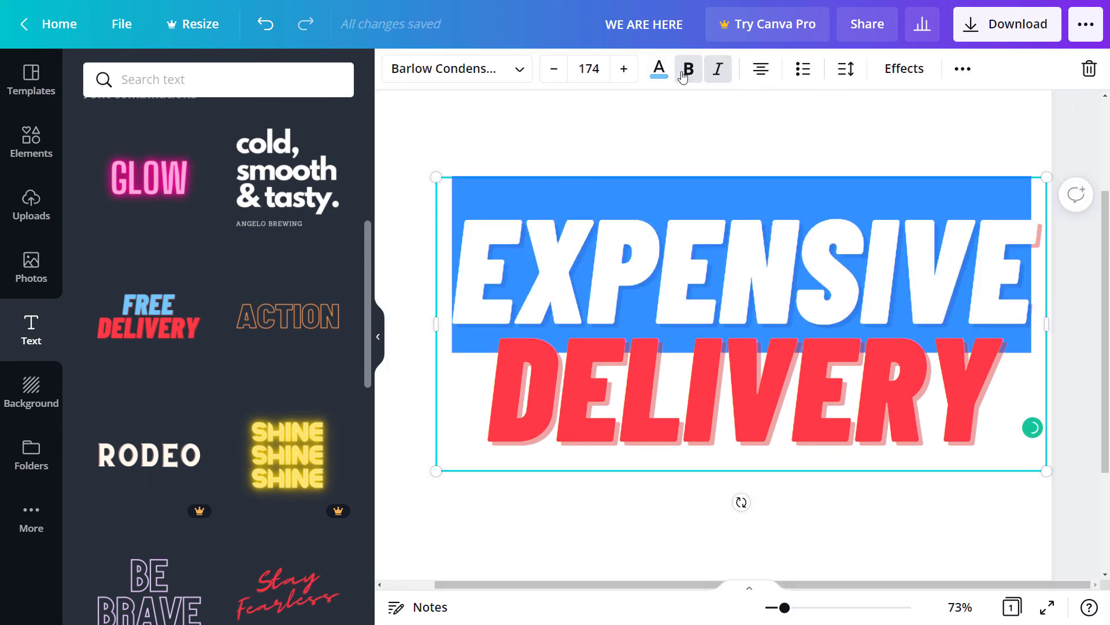
left_click(658, 72)
left_click(102, 367)
left_click_drag(486, 387, 455, 382)
left_click(114, 325)
left_click(903, 405)
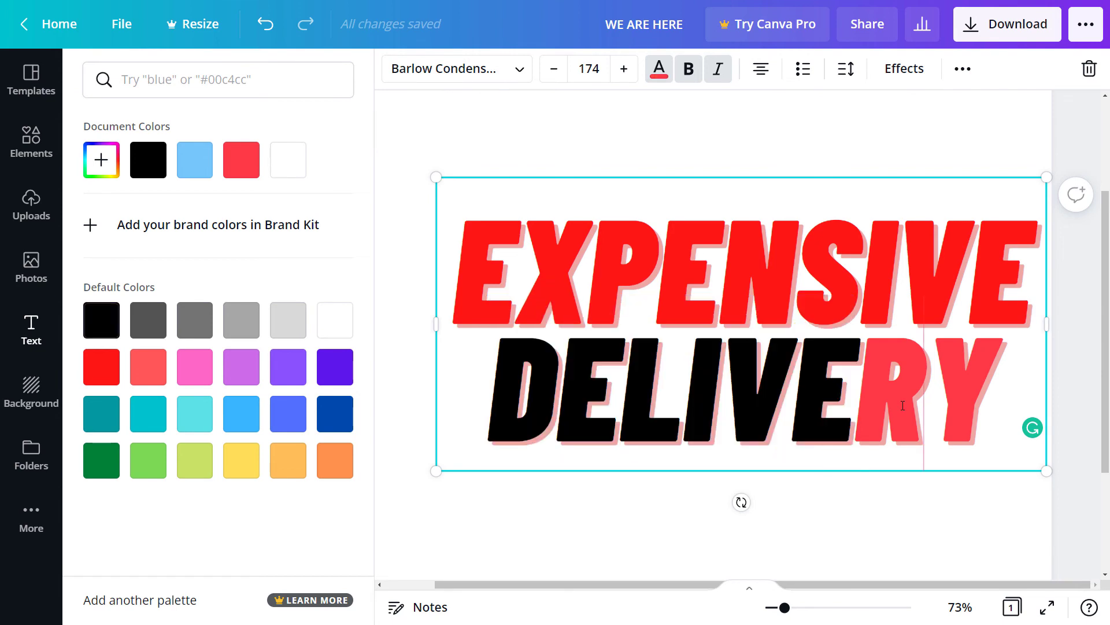
left_click_drag(855, 388, 1004, 387)
left_click(347, 373)
left_click(668, 516)
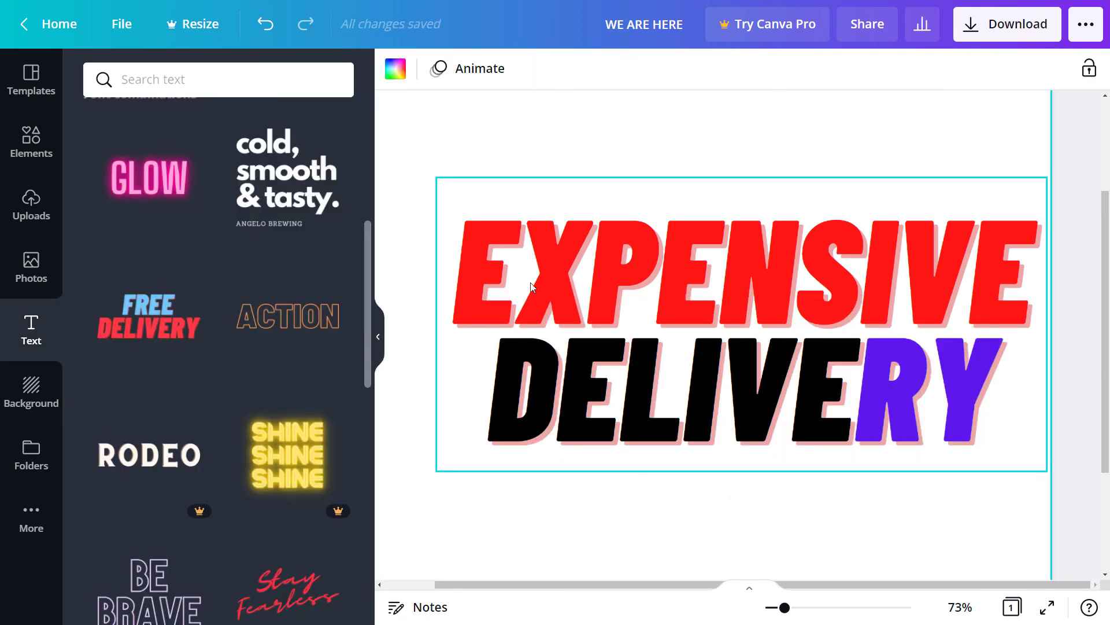
left_click(514, 297)
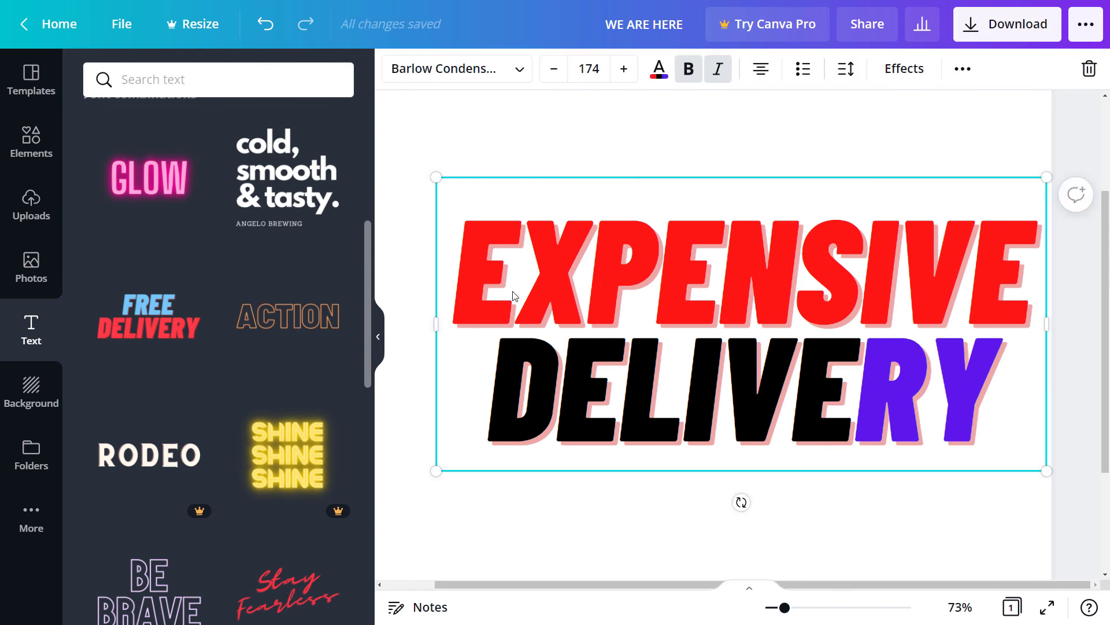
Set the heading's shadow to offset 67, dark blue colour and transparency 15
left_click(919, 70)
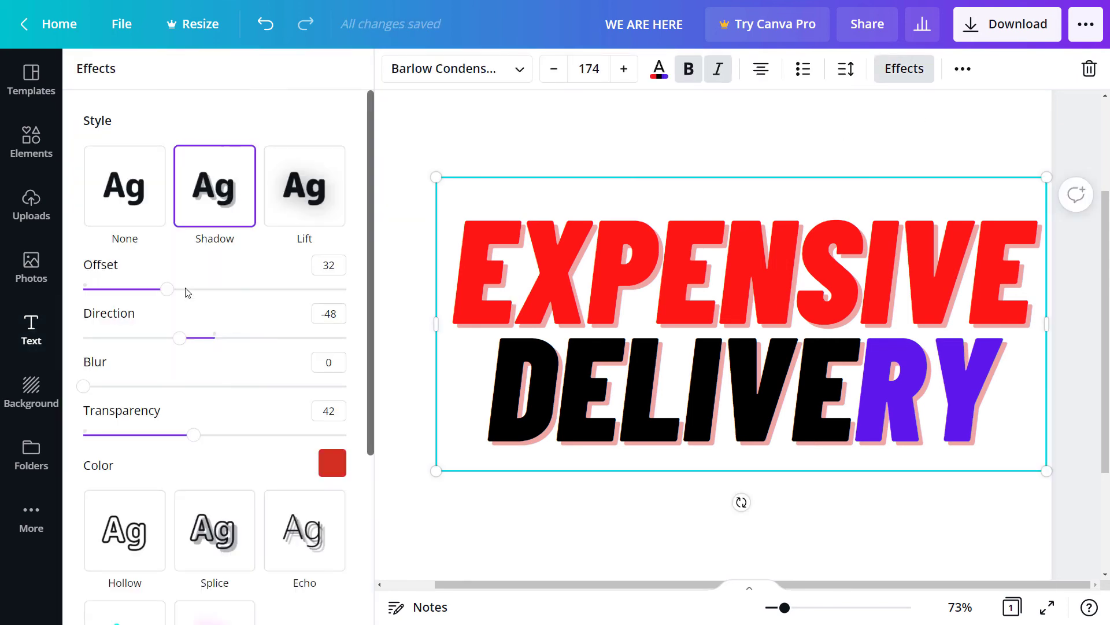
left_click_drag(167, 290, 260, 289)
left_click(331, 466)
left_click(310, 369)
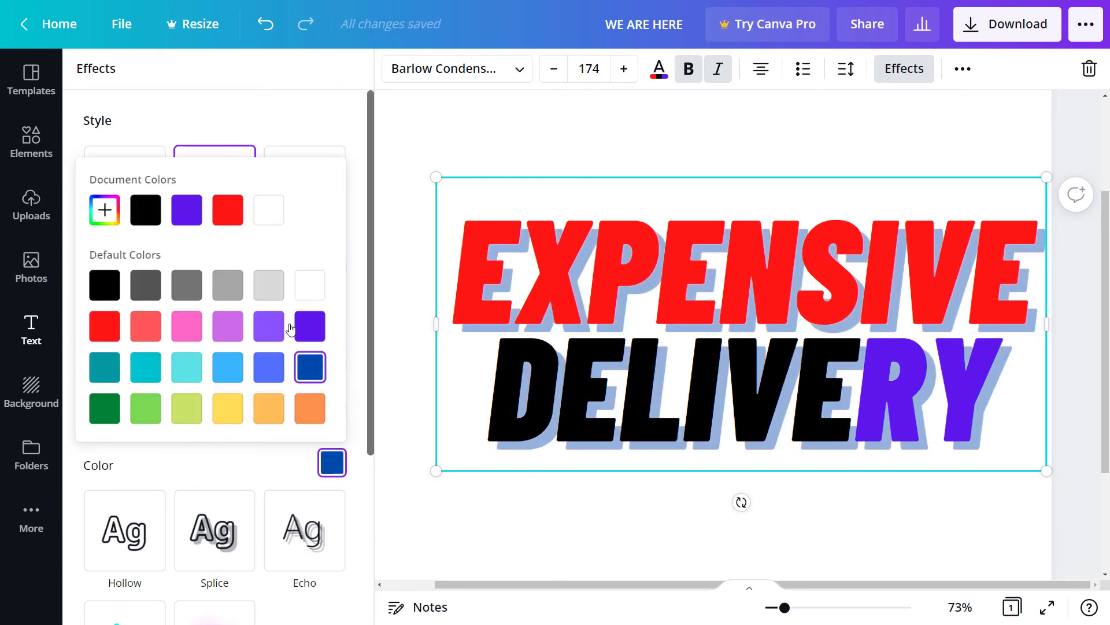
left_click(189, 473)
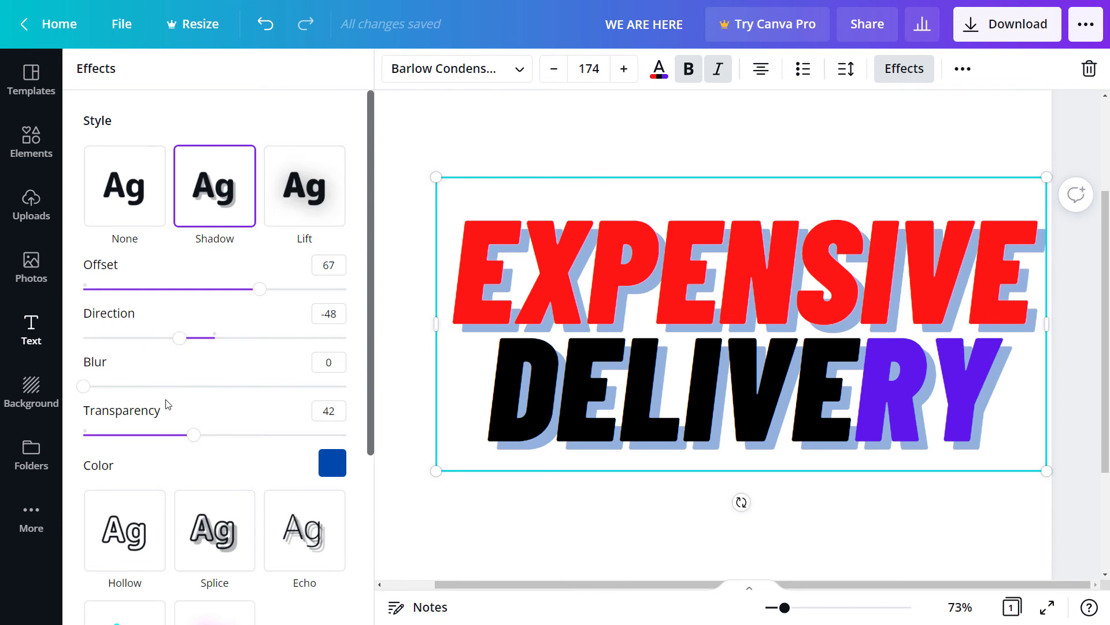
left_click_drag(195, 442, 114, 434)
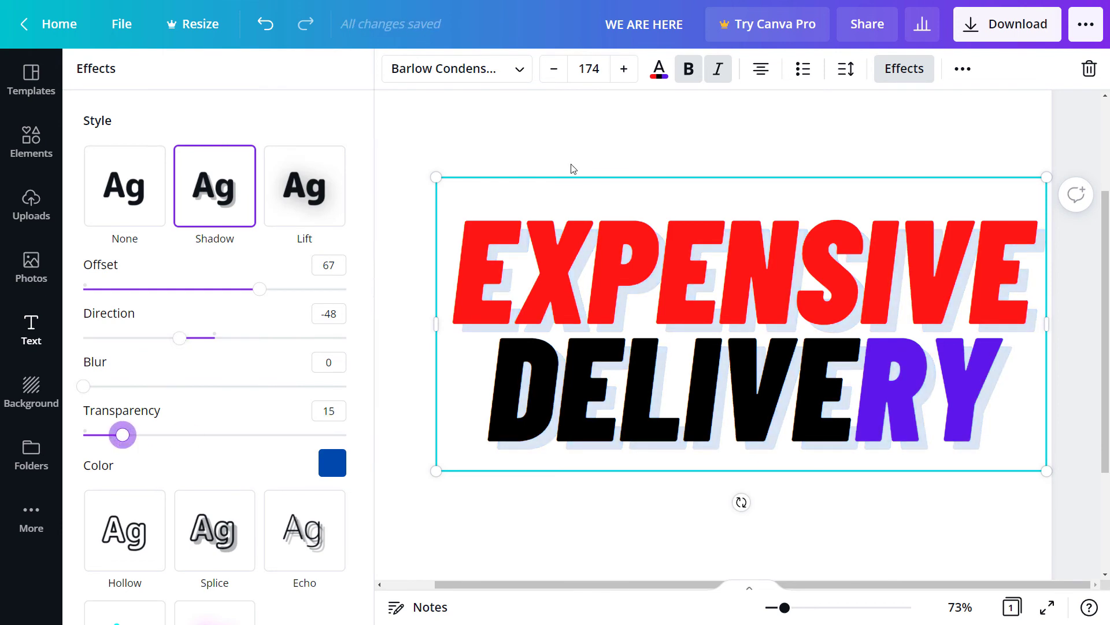
key("Escape")
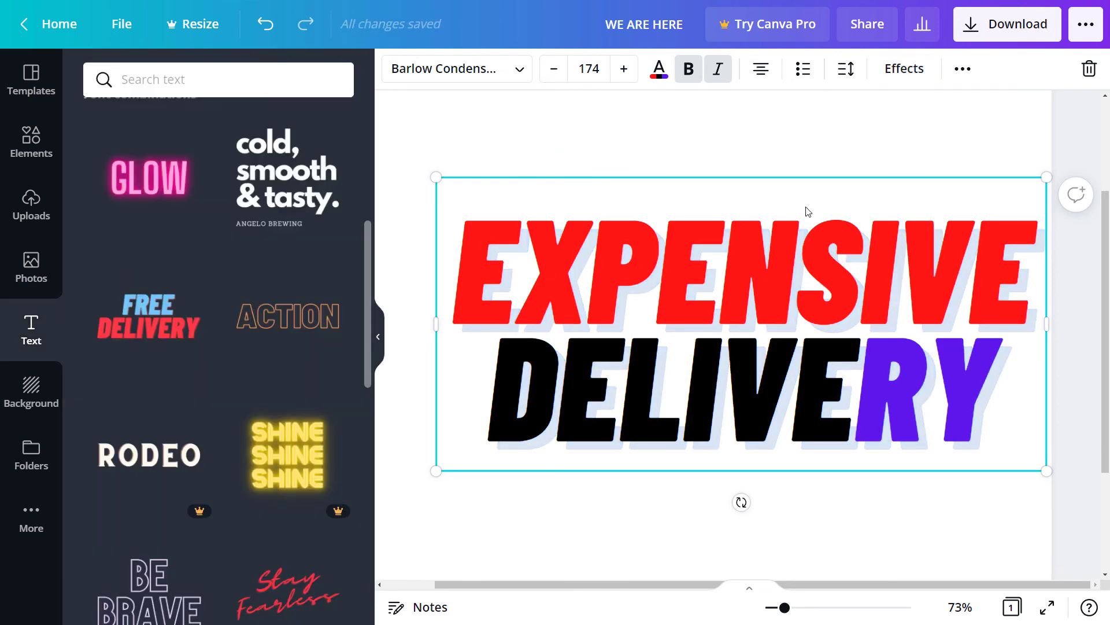
Shrink the heading to size 115, tilt it about 11 degrees upward, and reposition it
left_click_drag(1044, 174, 838, 278)
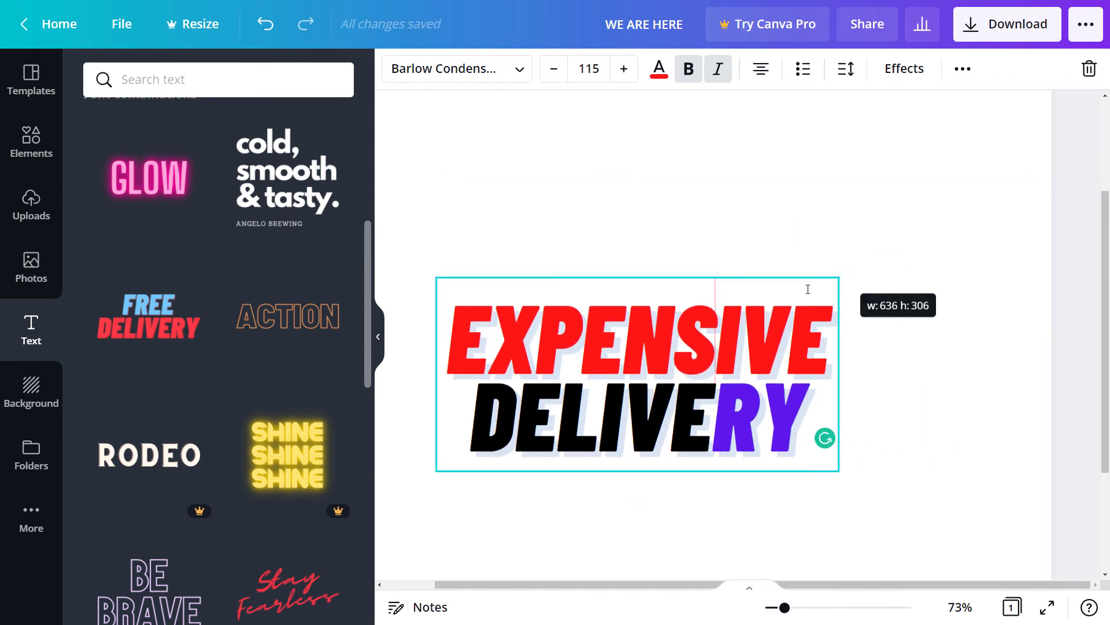
left_click(895, 329)
left_click(664, 374)
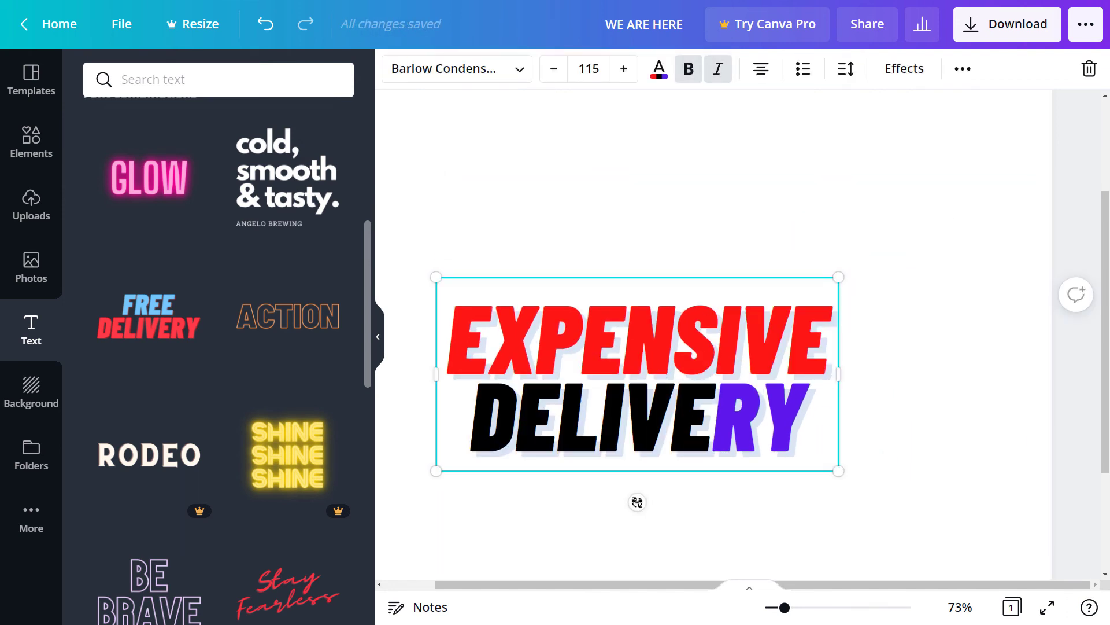
left_click_drag(638, 502, 659, 506)
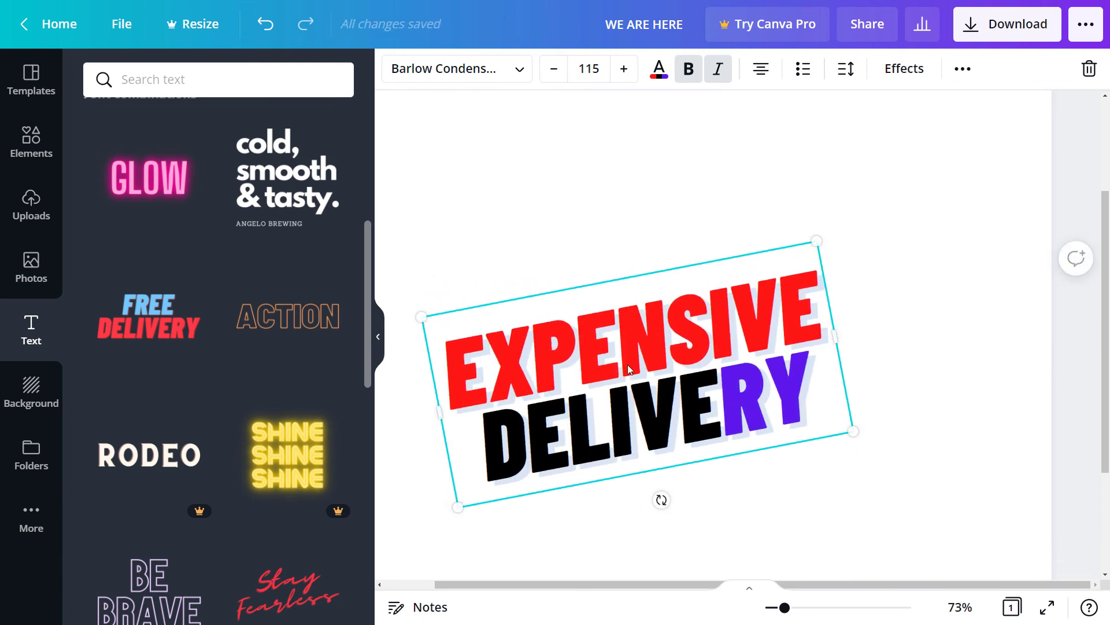
left_click_drag(627, 365, 758, 233)
left_click(650, 426)
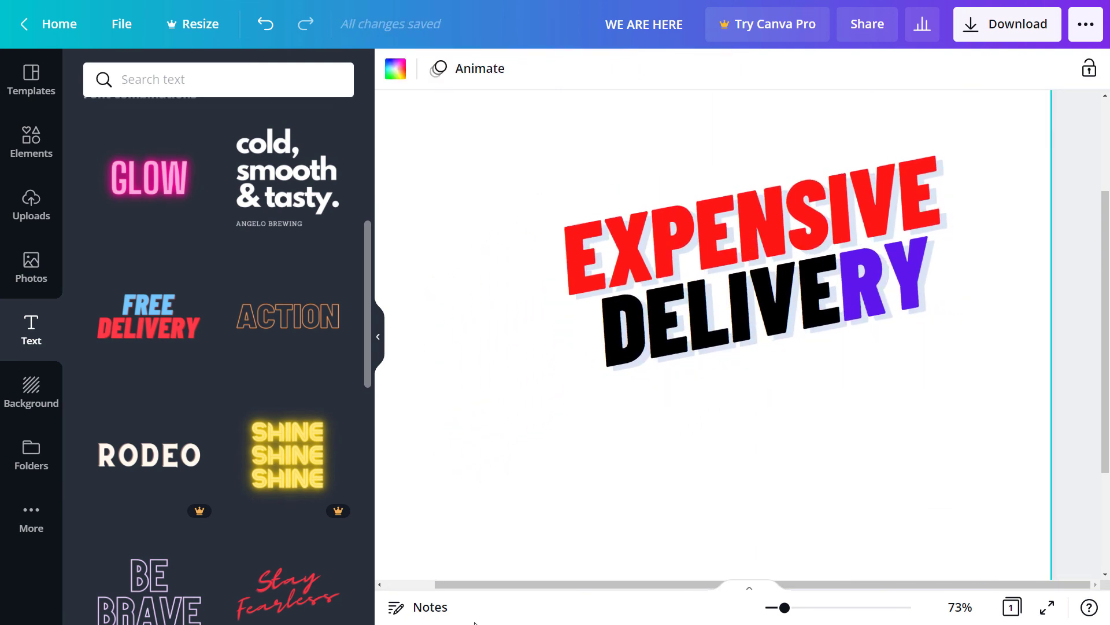
left_click_drag(684, 295, 593, 348)
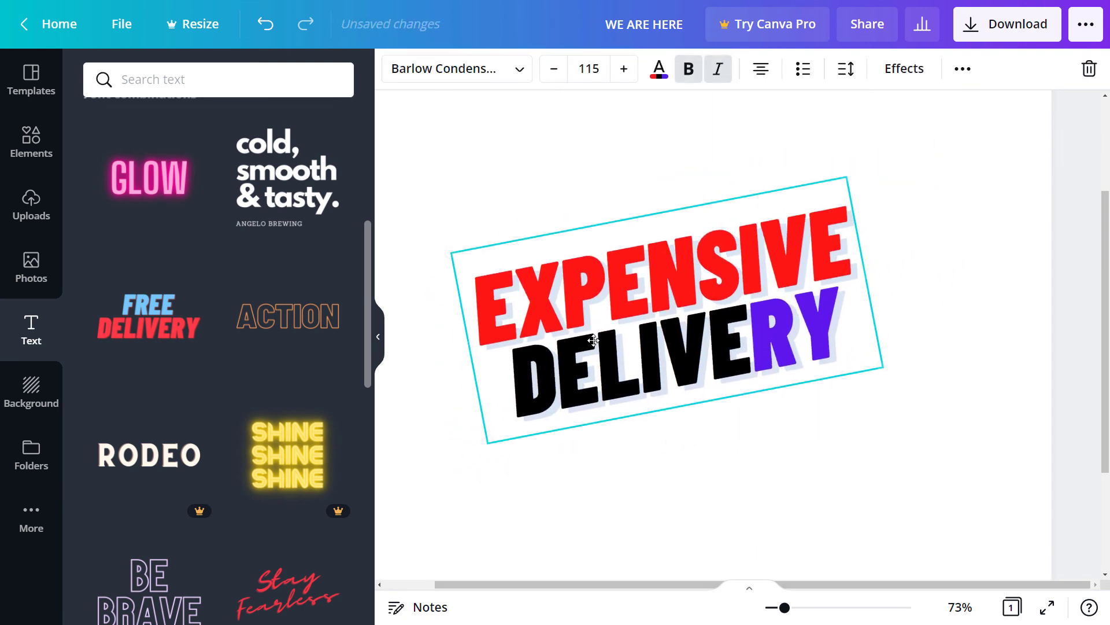
left_click(462, 139)
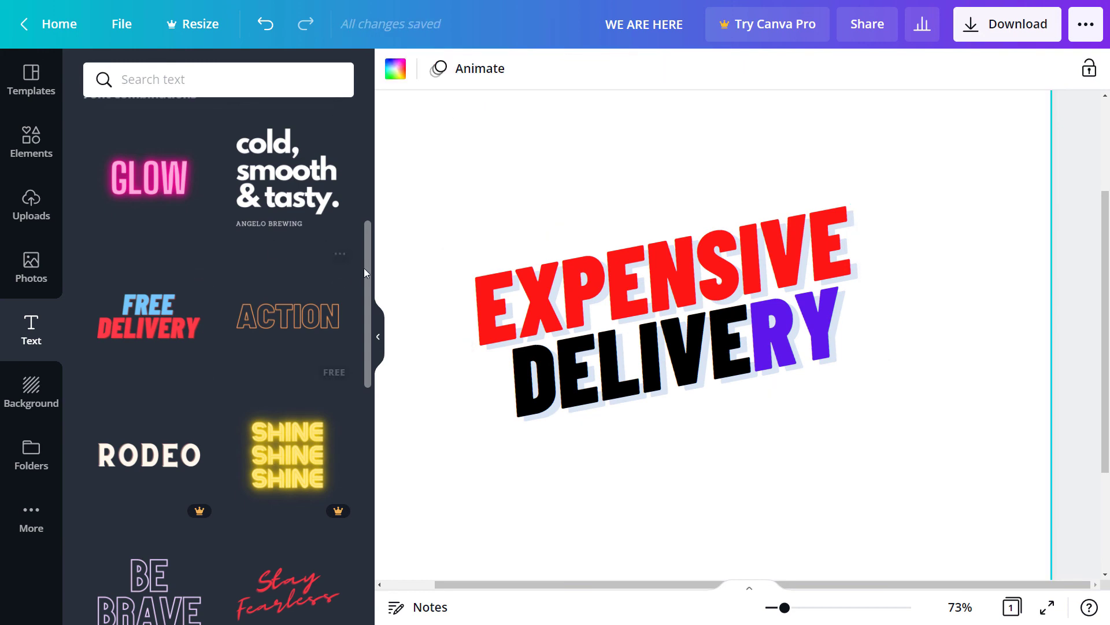
left_click_drag(366, 268, 724, 227)
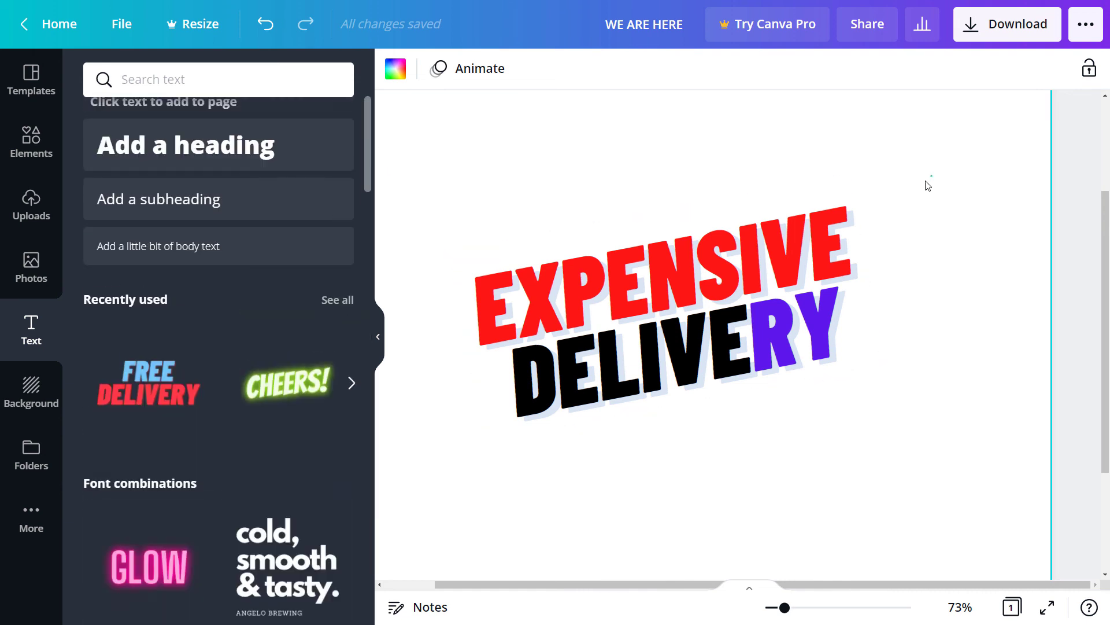
Delete the S after N in EXPENSIVE
left_click_drag(929, 174, 549, 476)
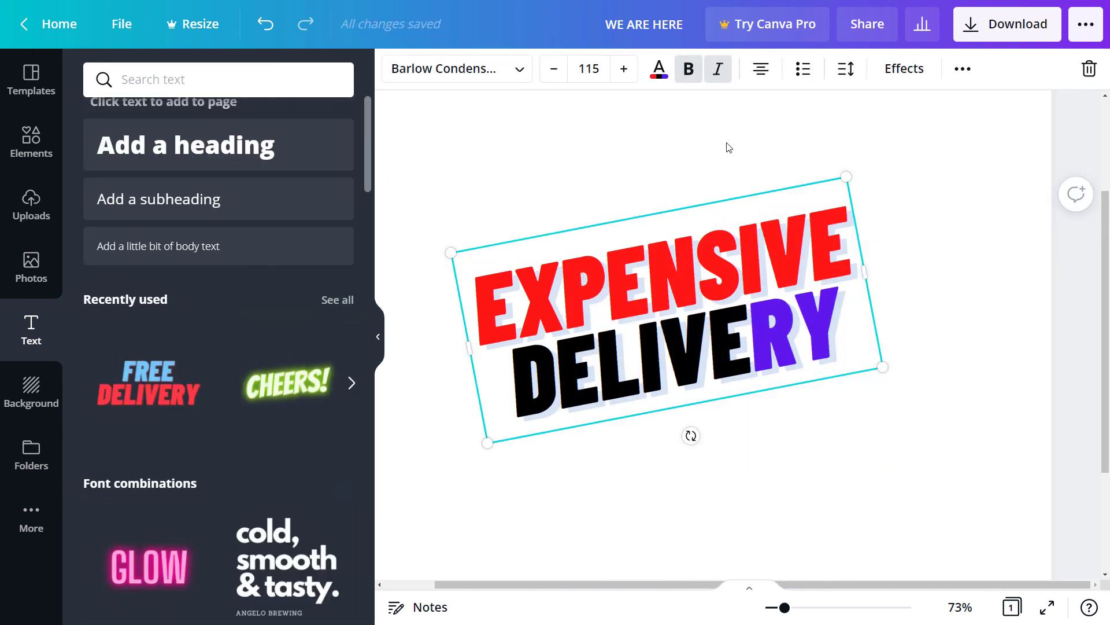
left_click(682, 291)
key("Delete")
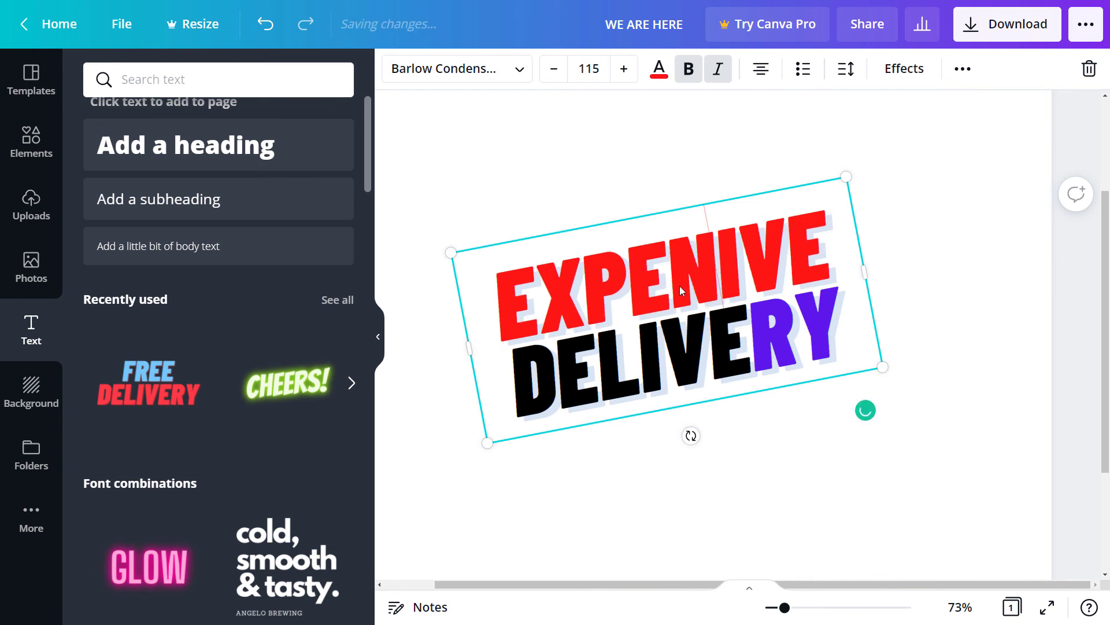
left_click(885, 187)
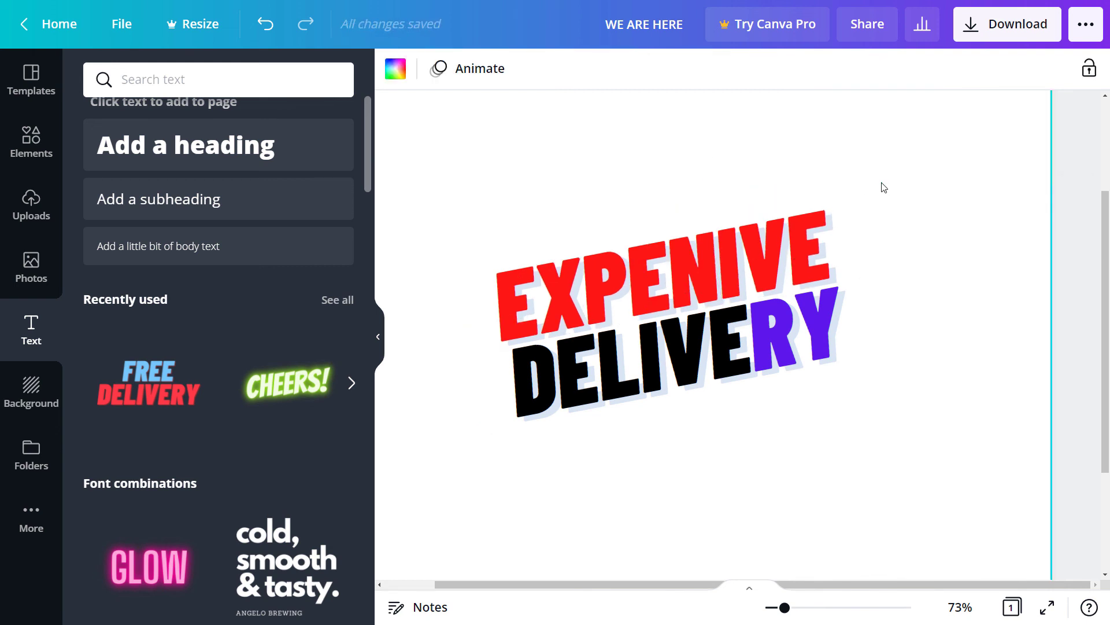